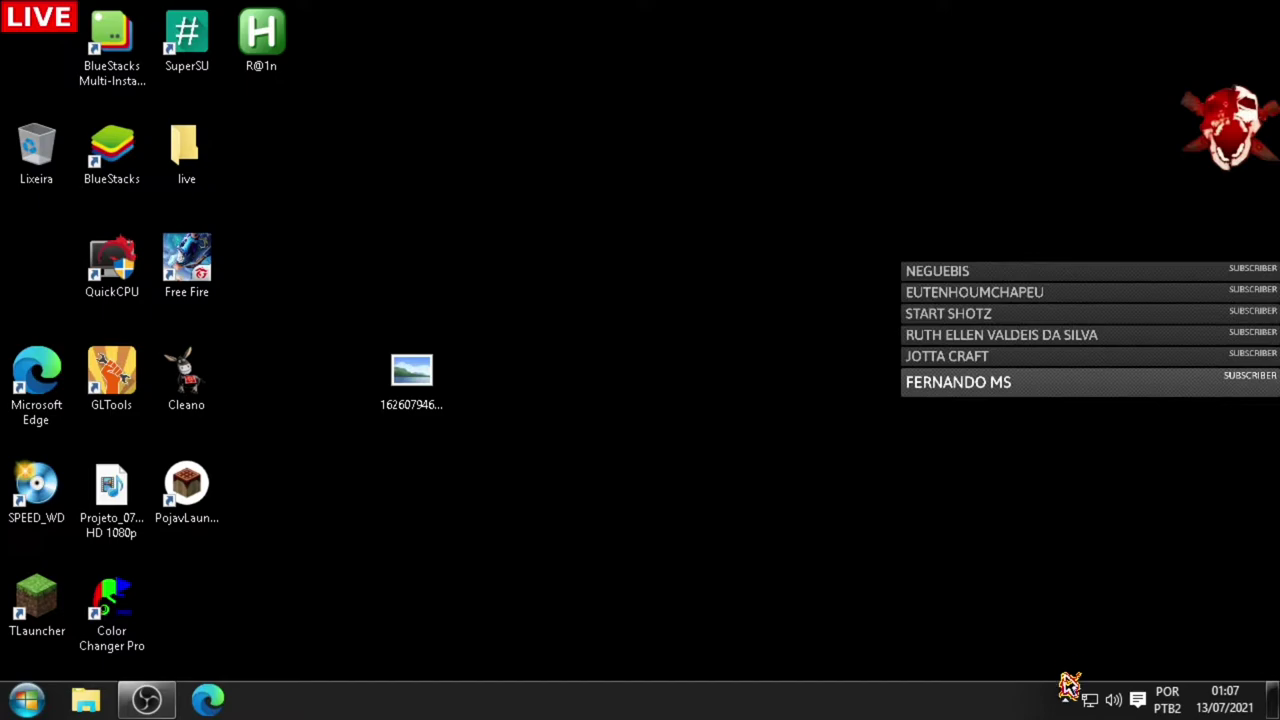
Open the network adapter connections from the Network and Sharing Center and maximize the window
right_click(1104, 707)
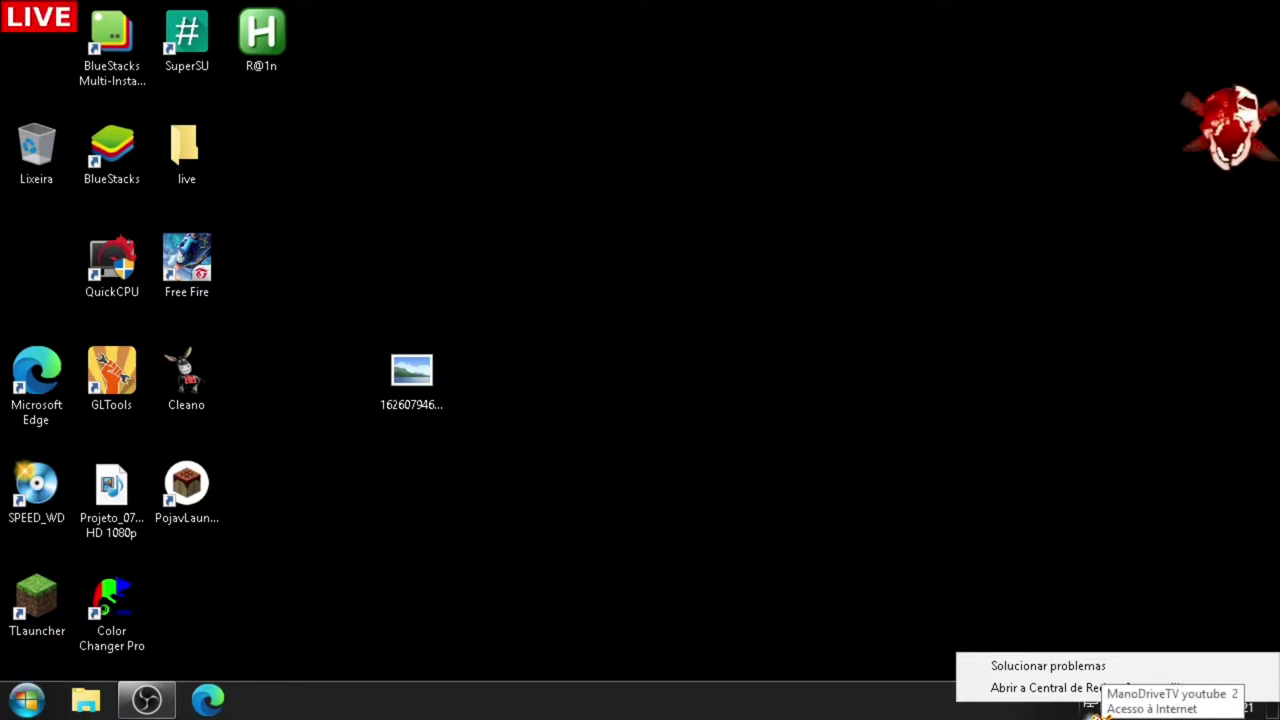
click(1097, 528)
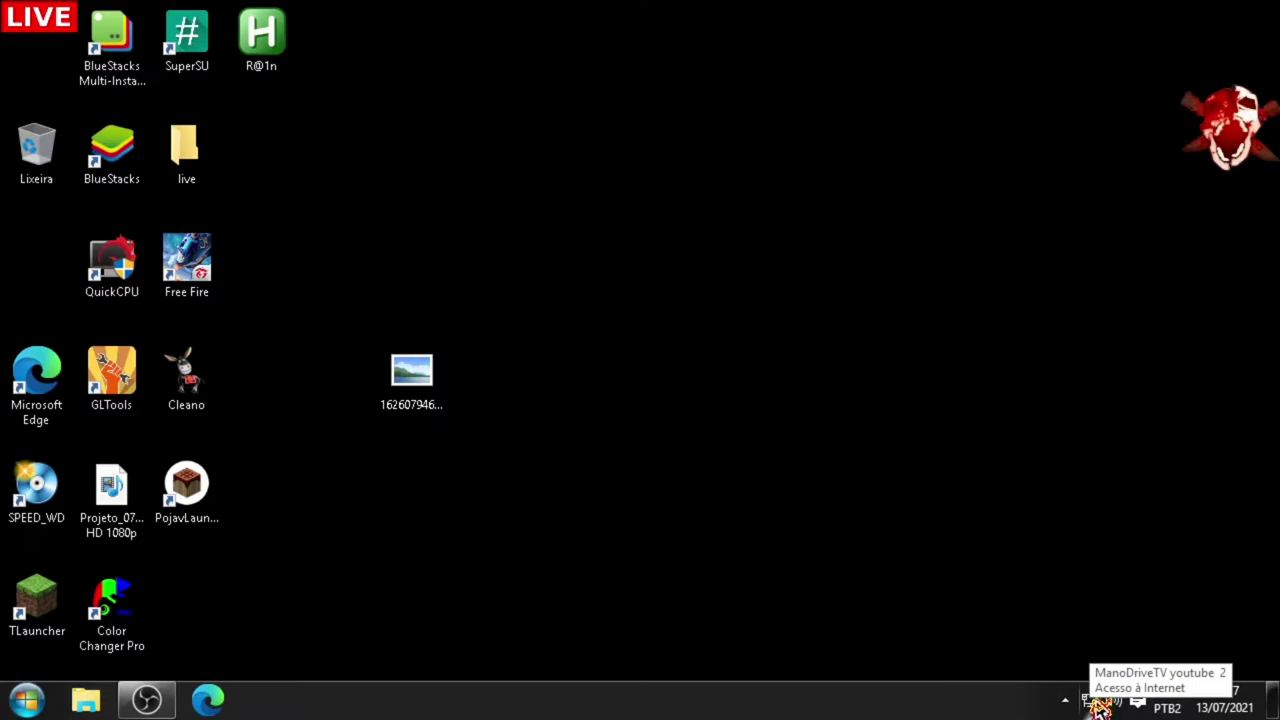
right_click(1099, 703)
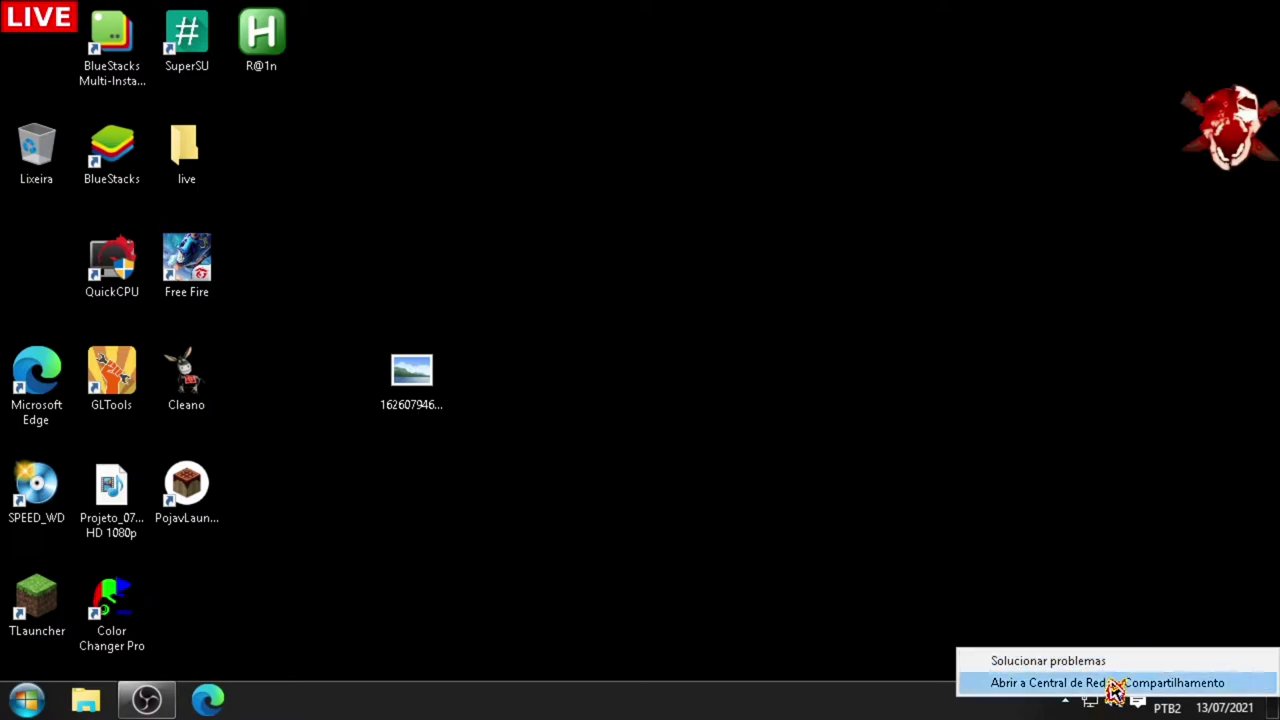
click(1114, 686)
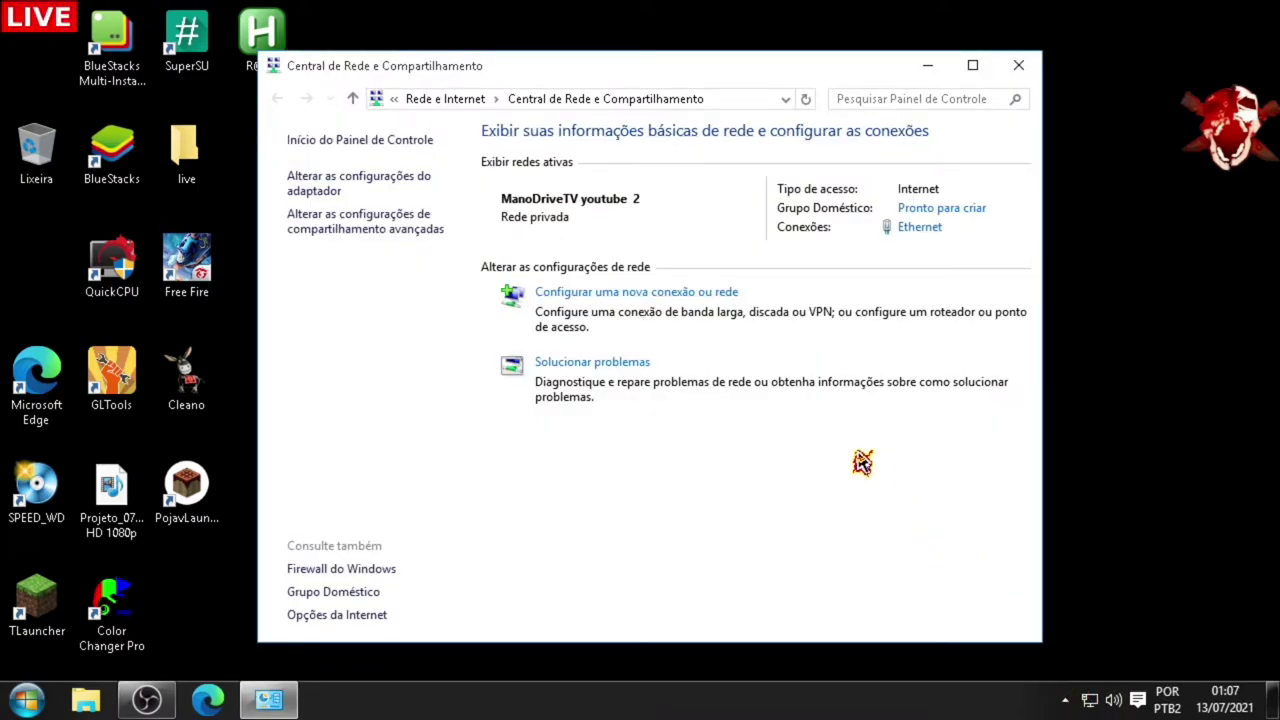
click(322, 189)
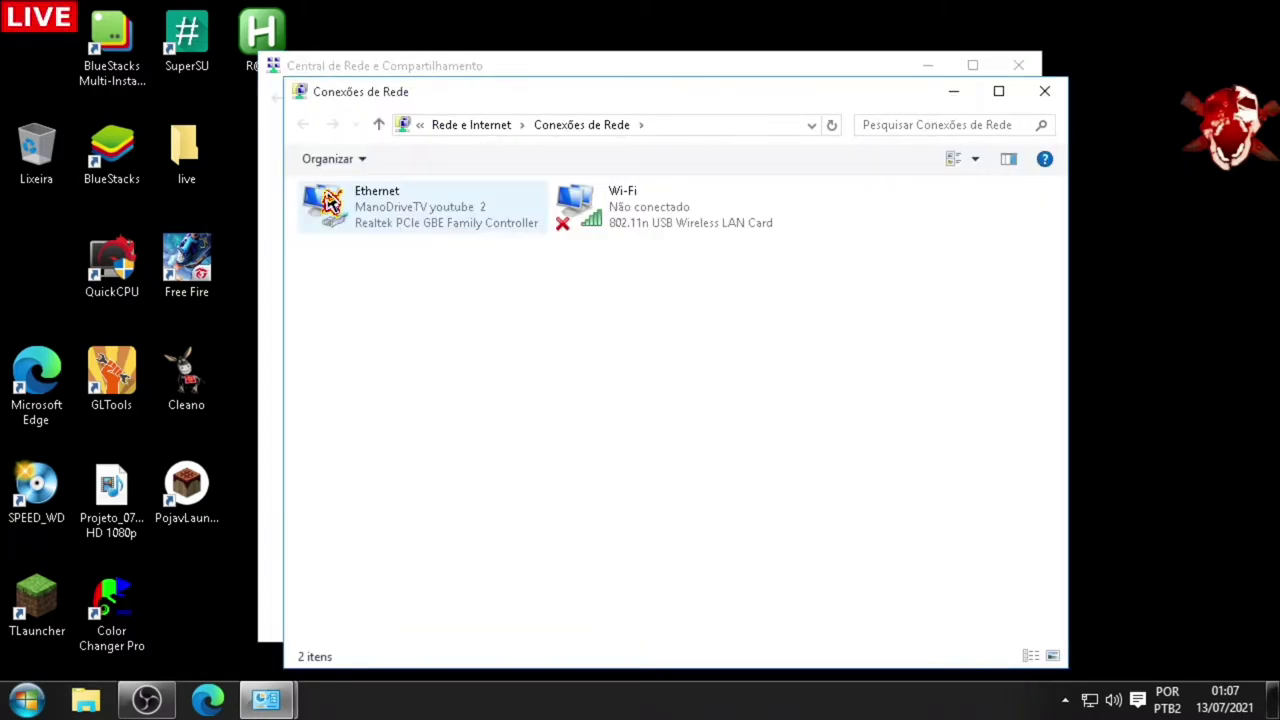
click(997, 100)
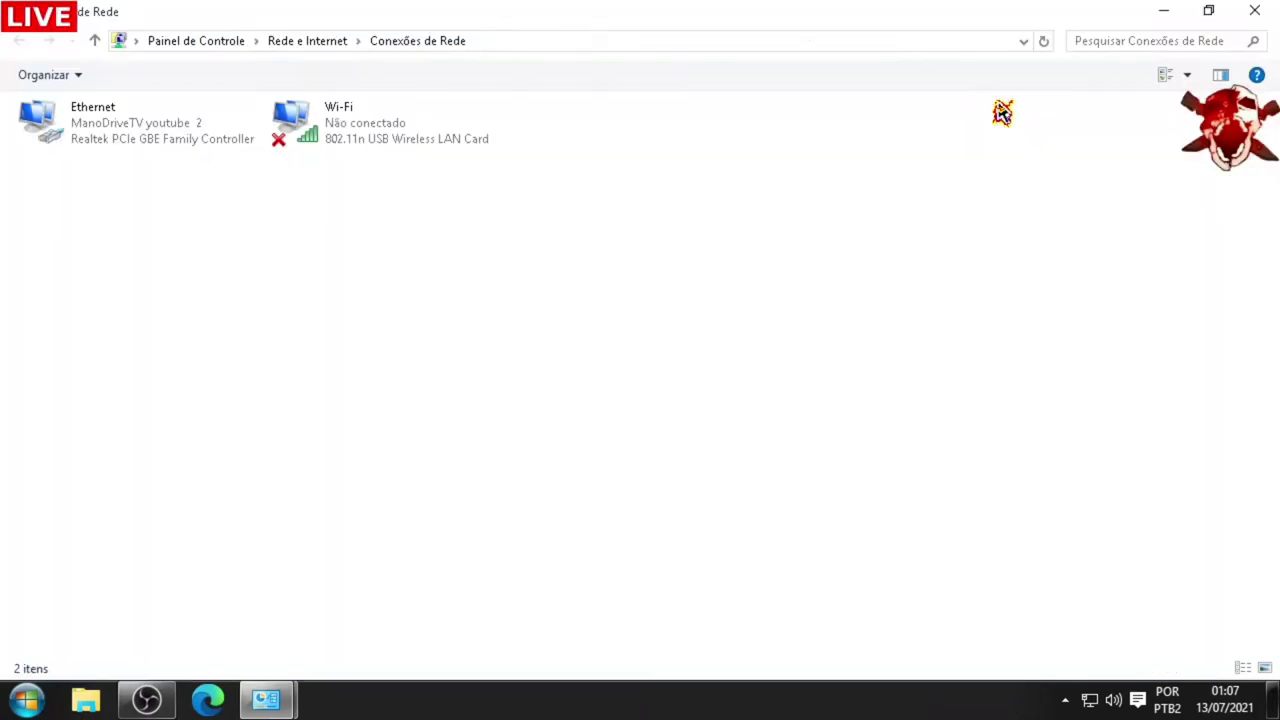
Open the configuration of the Realtek PCIe GBE Family Controller from the Ethernet connection's properties
click(137, 142)
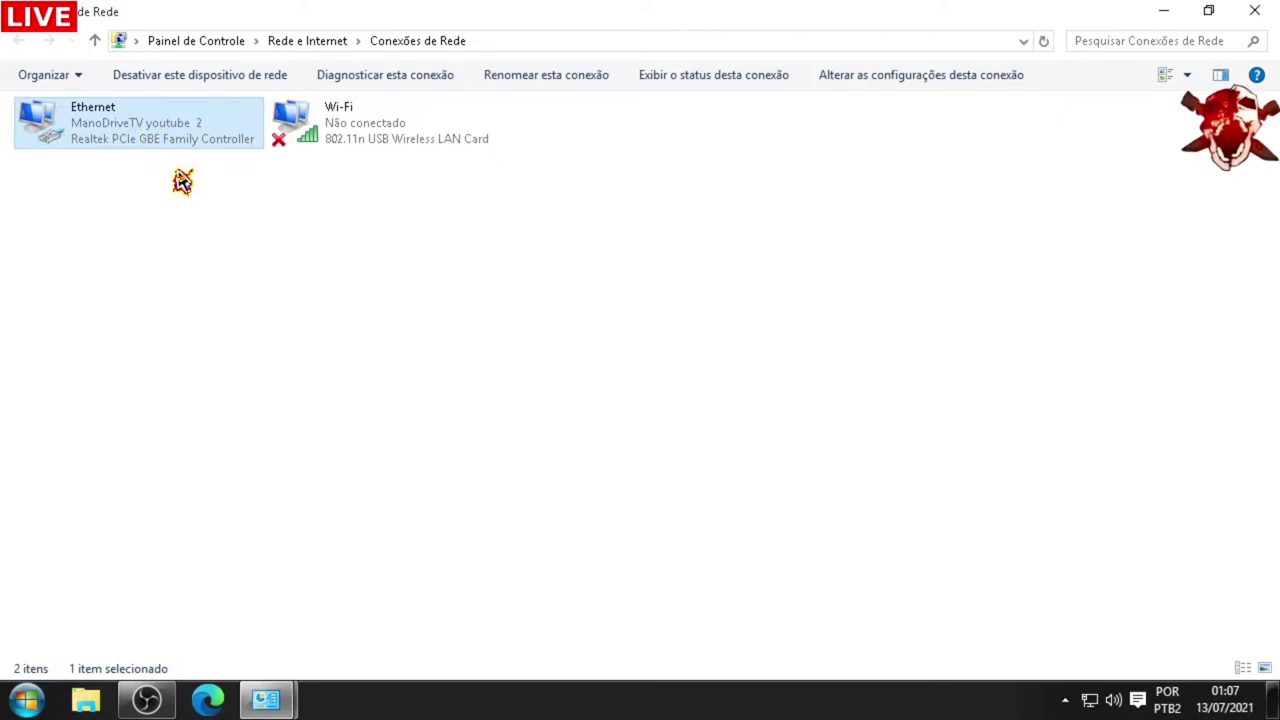
click(381, 143)
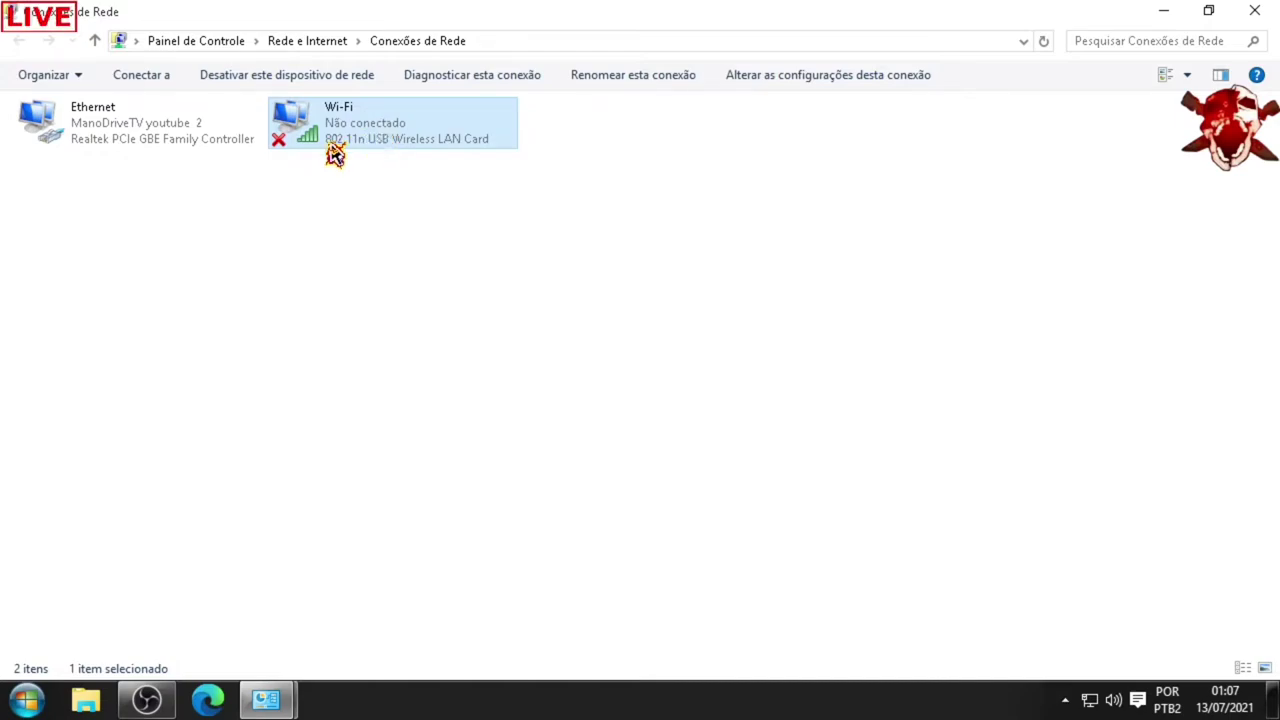
click(157, 145)
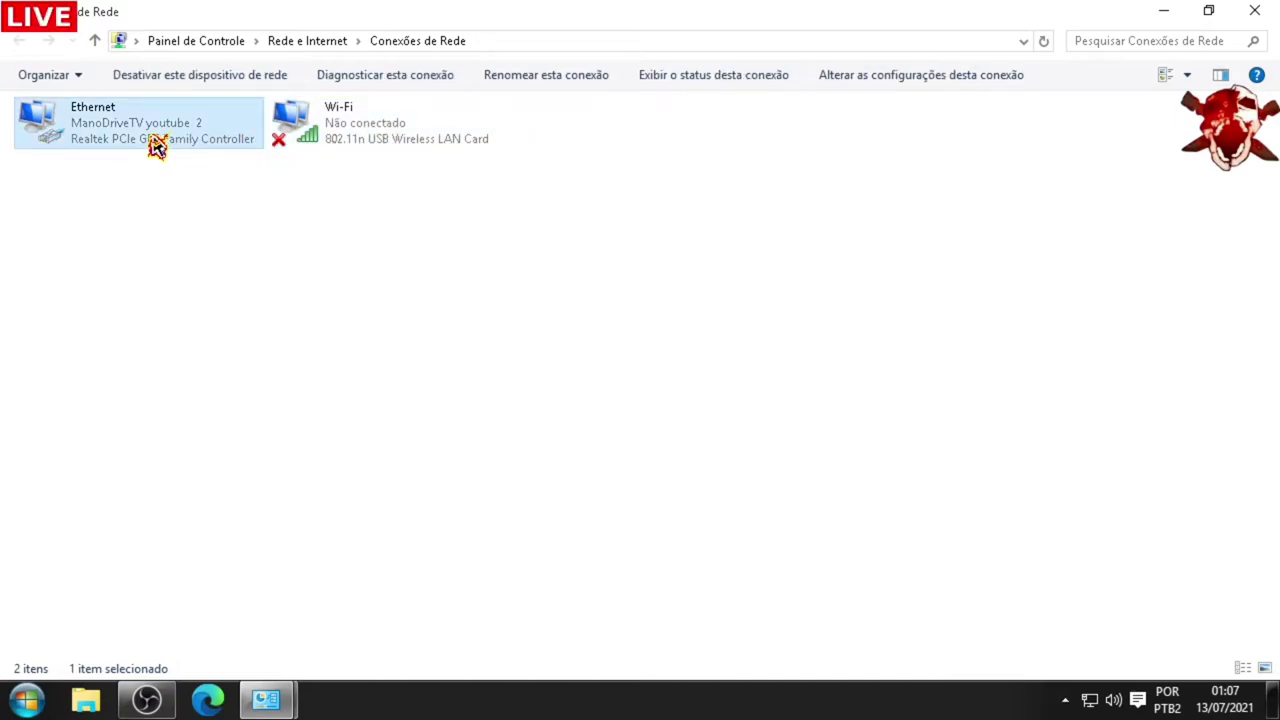
right_click(157, 146)
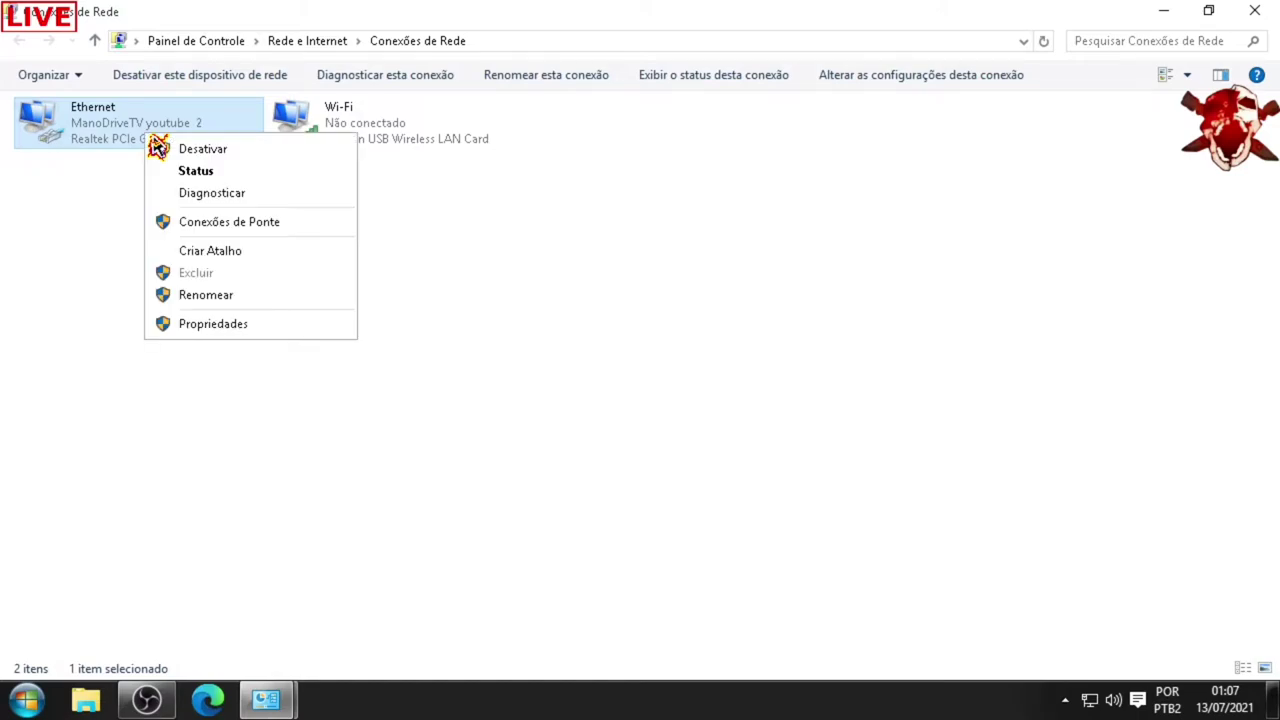
click(252, 336)
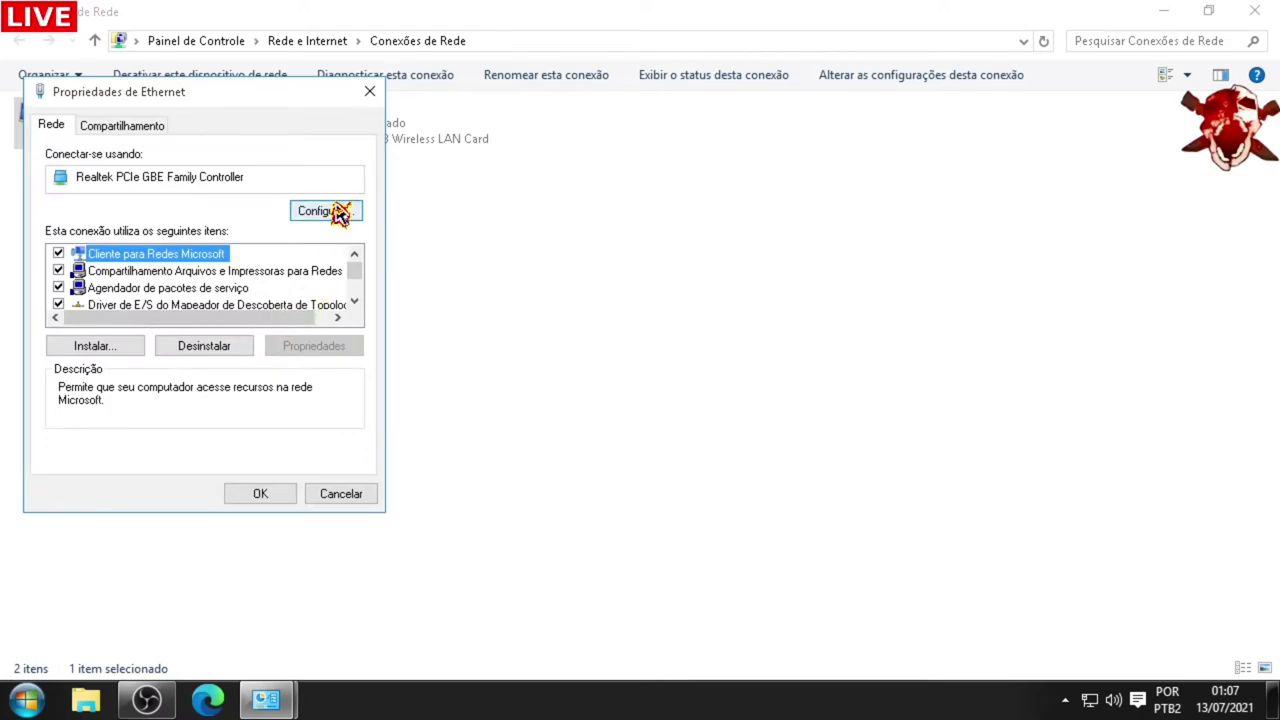
drag(314, 95, 543, 92)
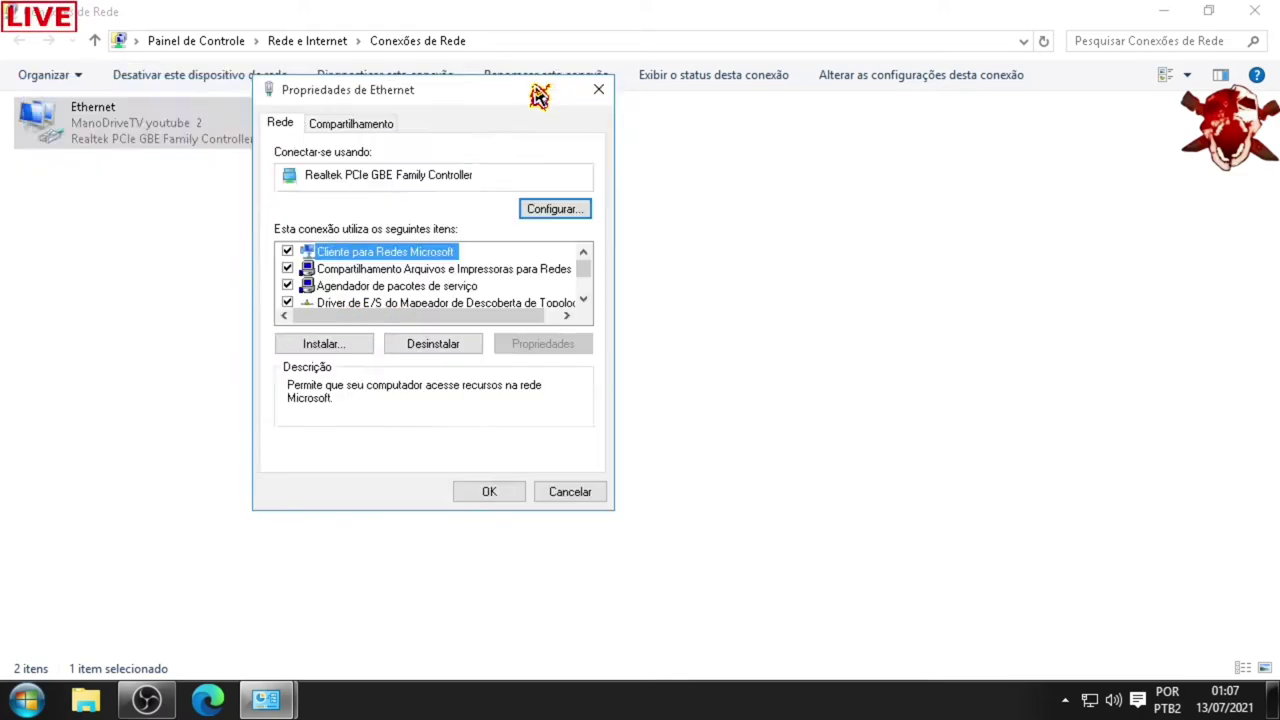
click(556, 225)
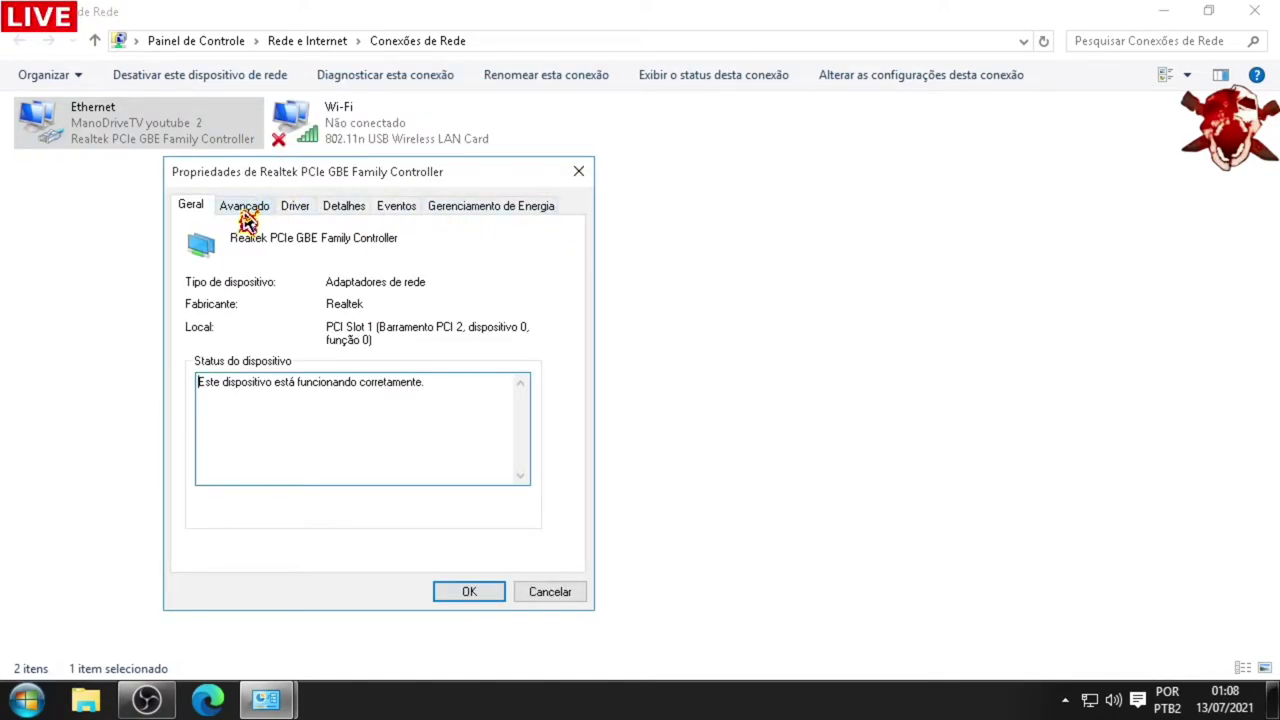
Review the available values of the adapter's advanced Velocidade & Duplex property, accept the properties and close the network connections
click(244, 214)
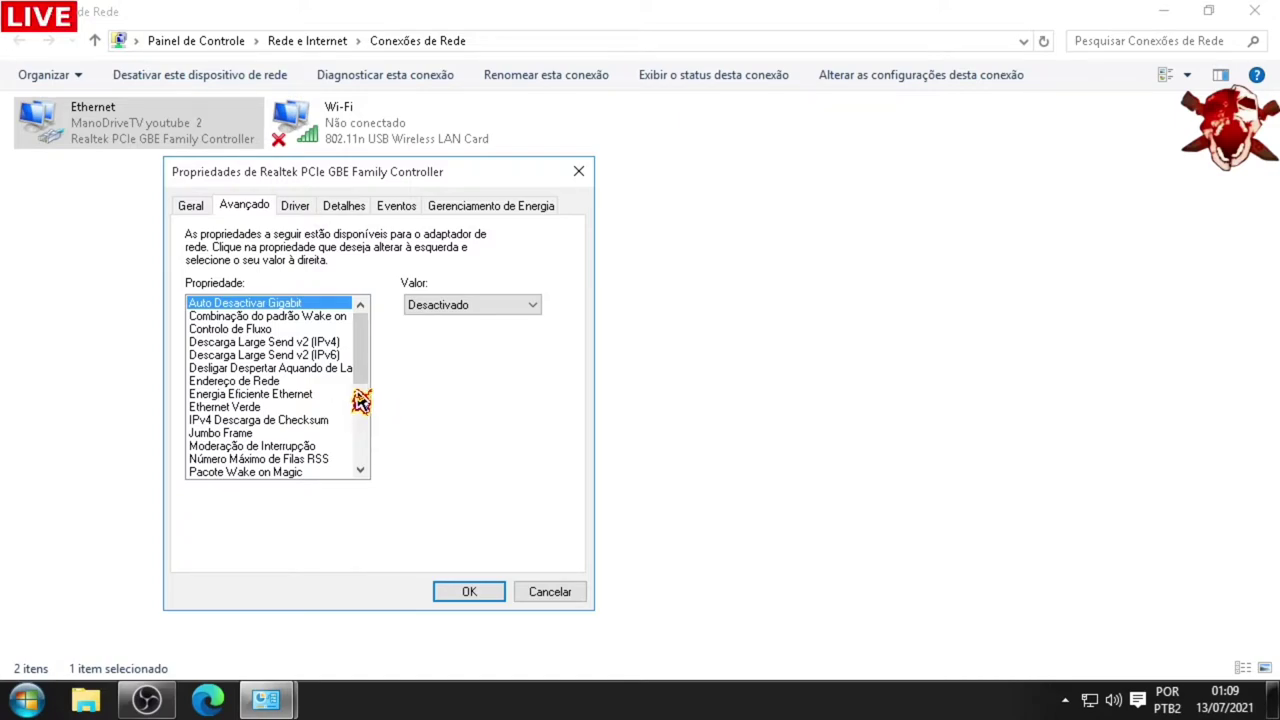
scroll(360, 400, down, 5)
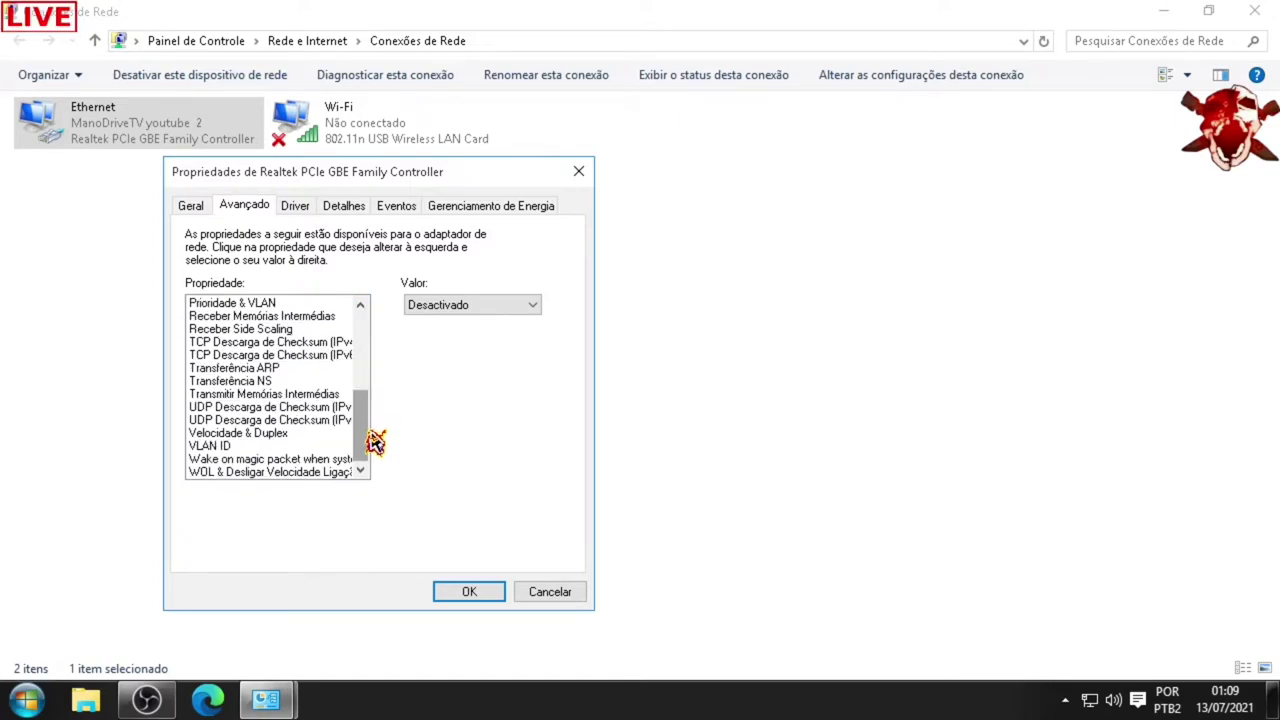
click(268, 424)
click(266, 433)
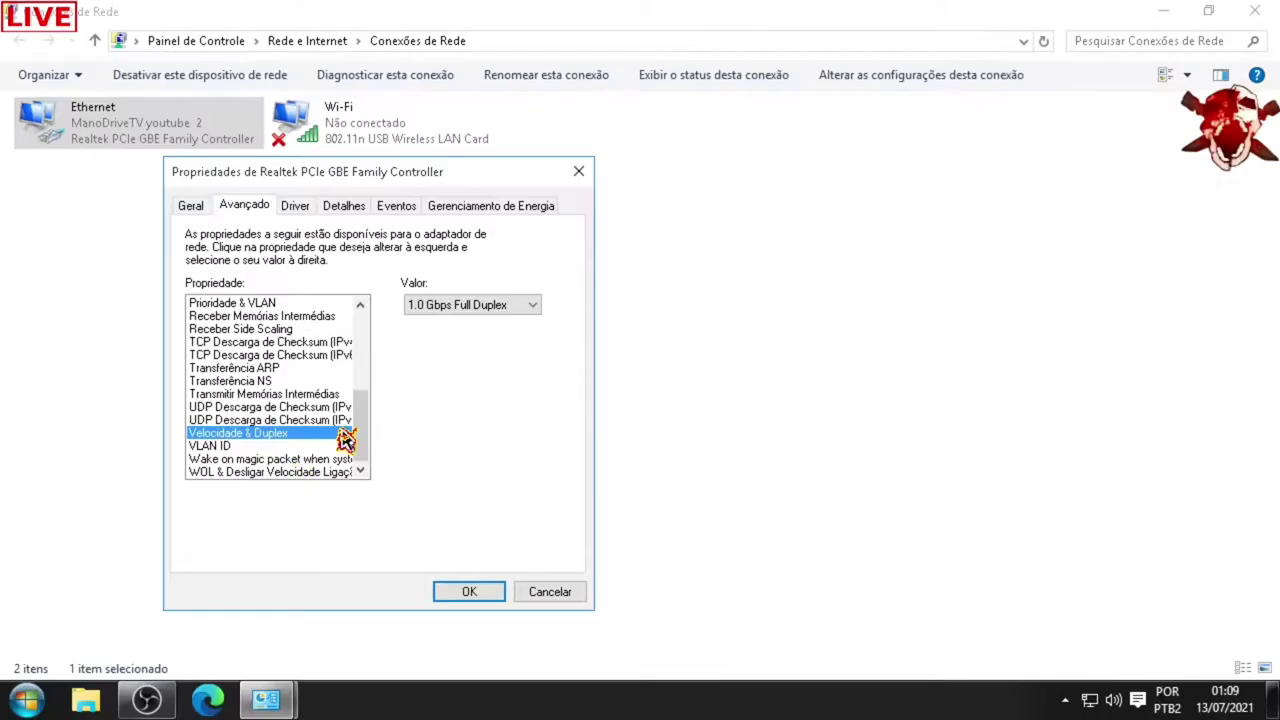
click(515, 311)
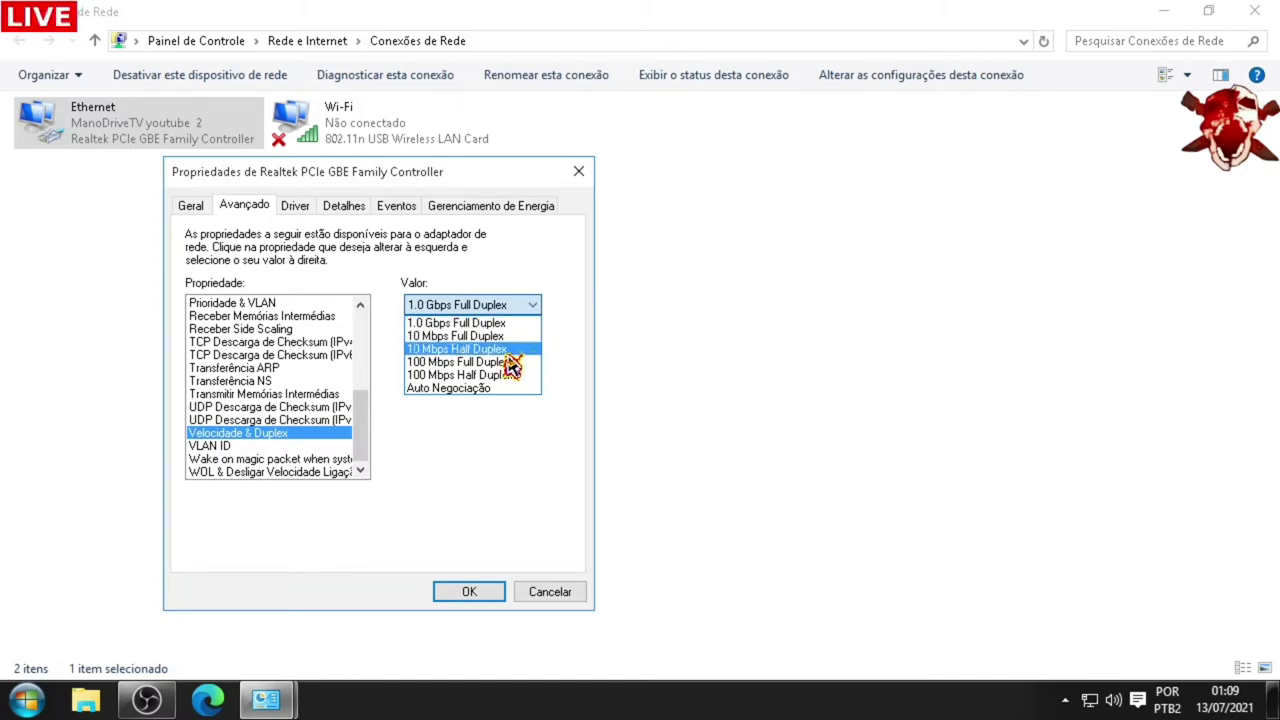
click(500, 533)
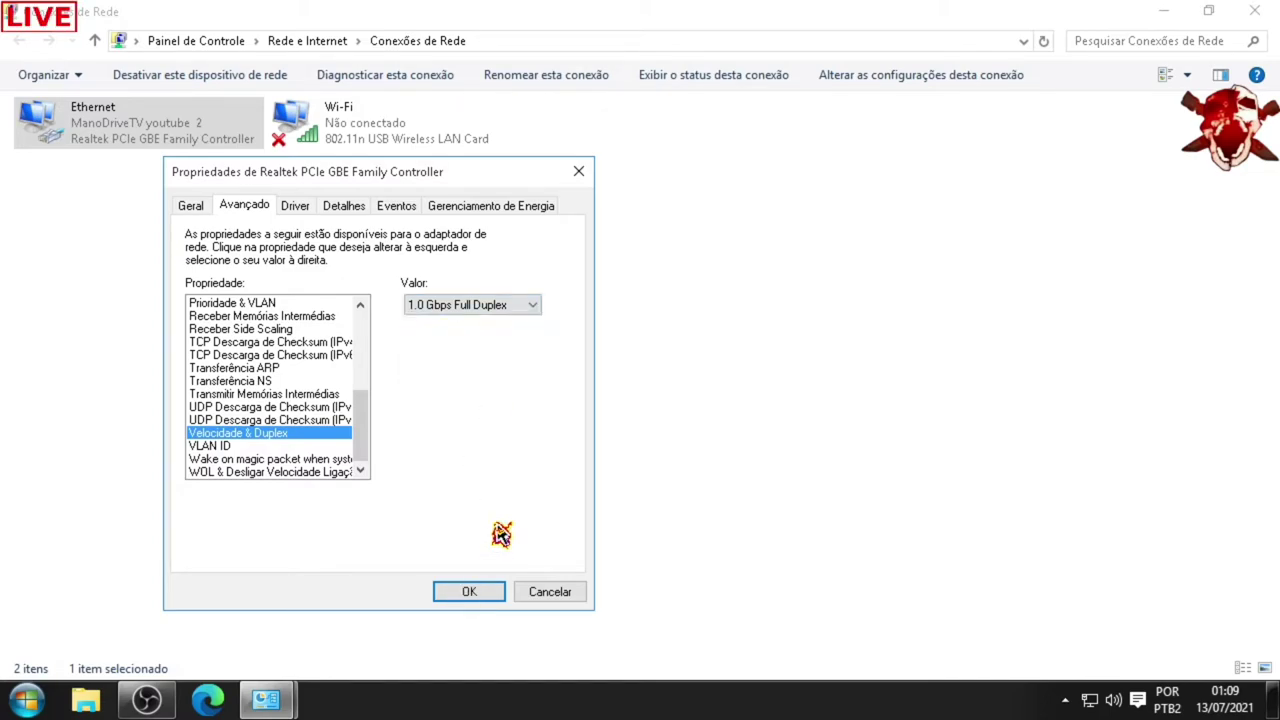
click(468, 598)
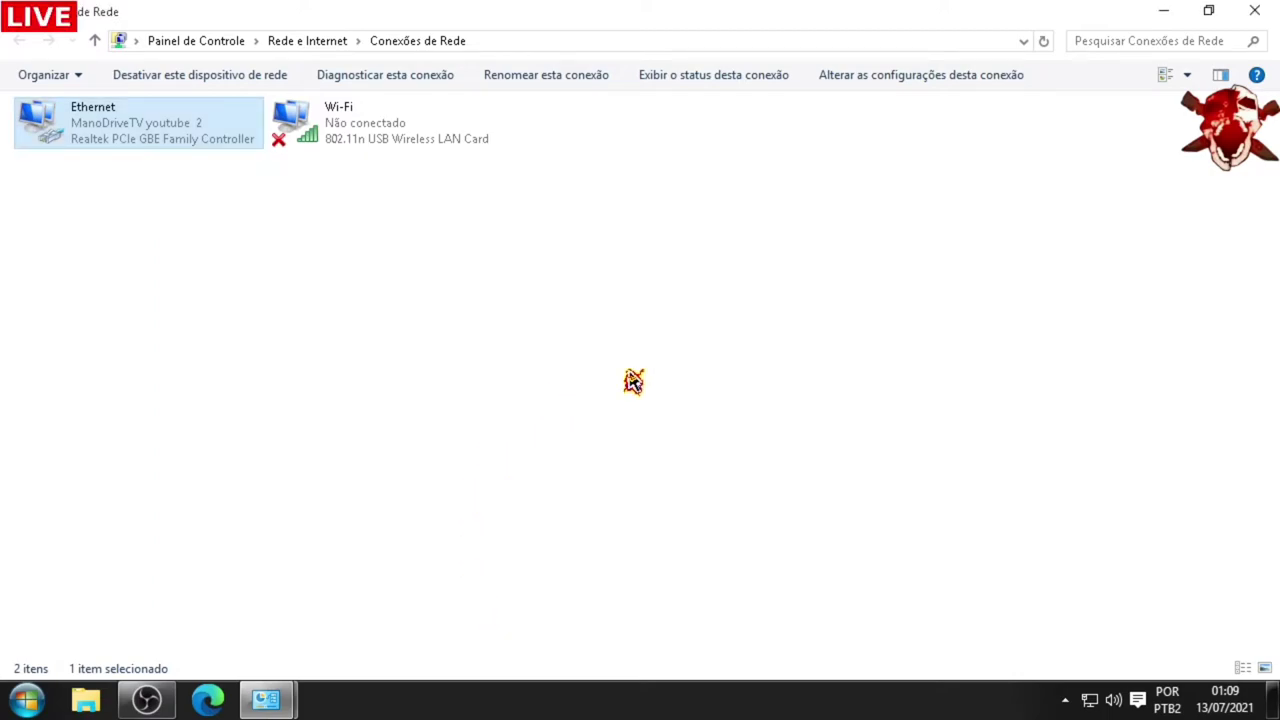
click(1258, 14)
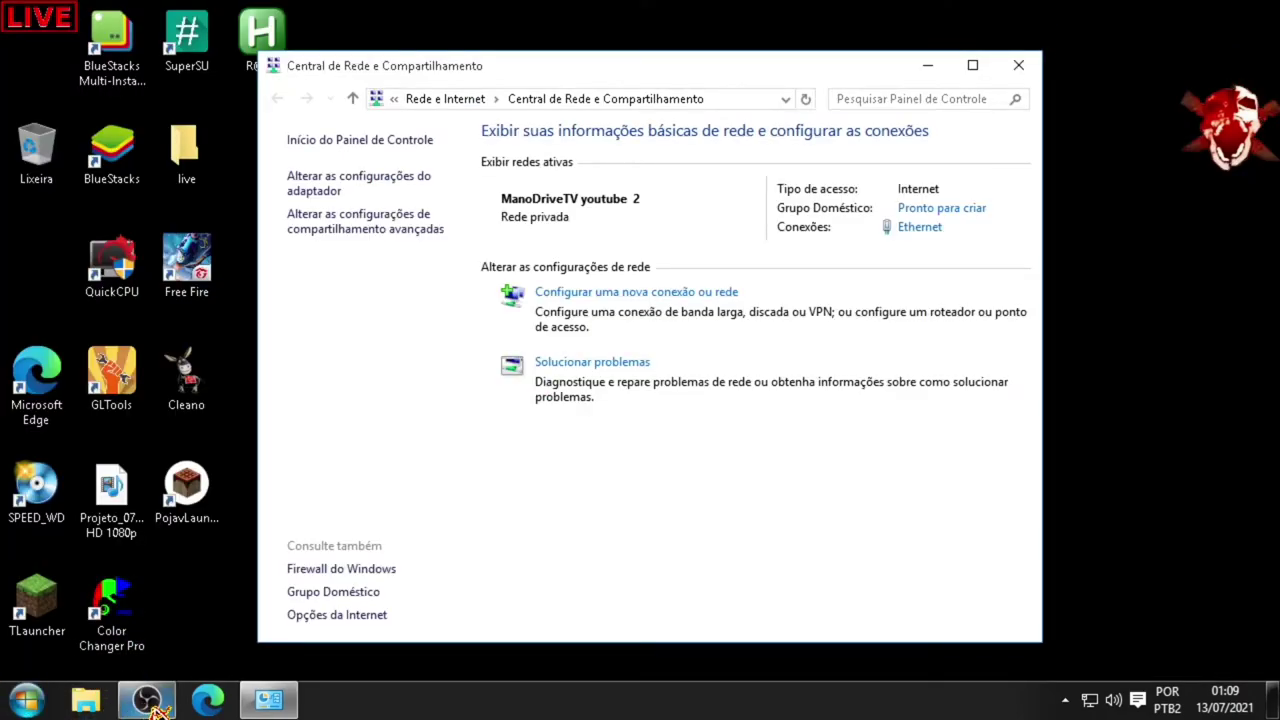
Switch to File Explorer and launch the DnsJumper application from the DOWLOAD 2\DnsJumper folder on drive E:
click(84, 703)
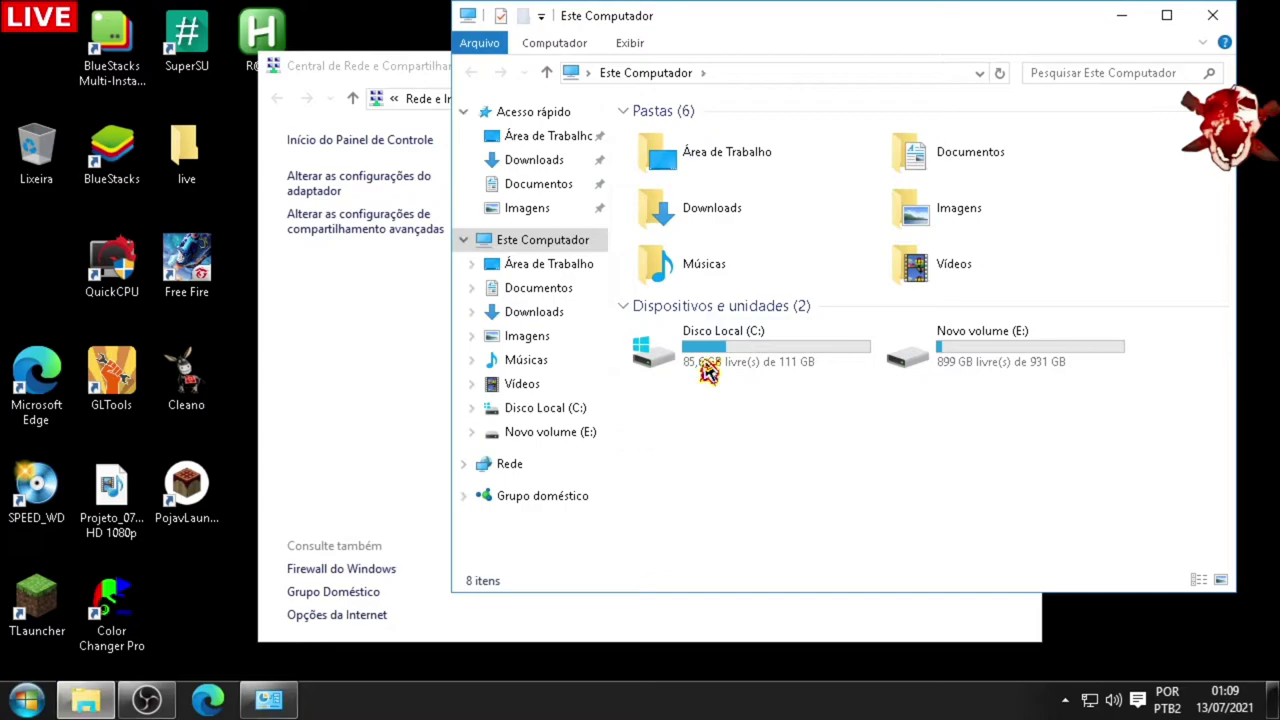
click(1170, 16)
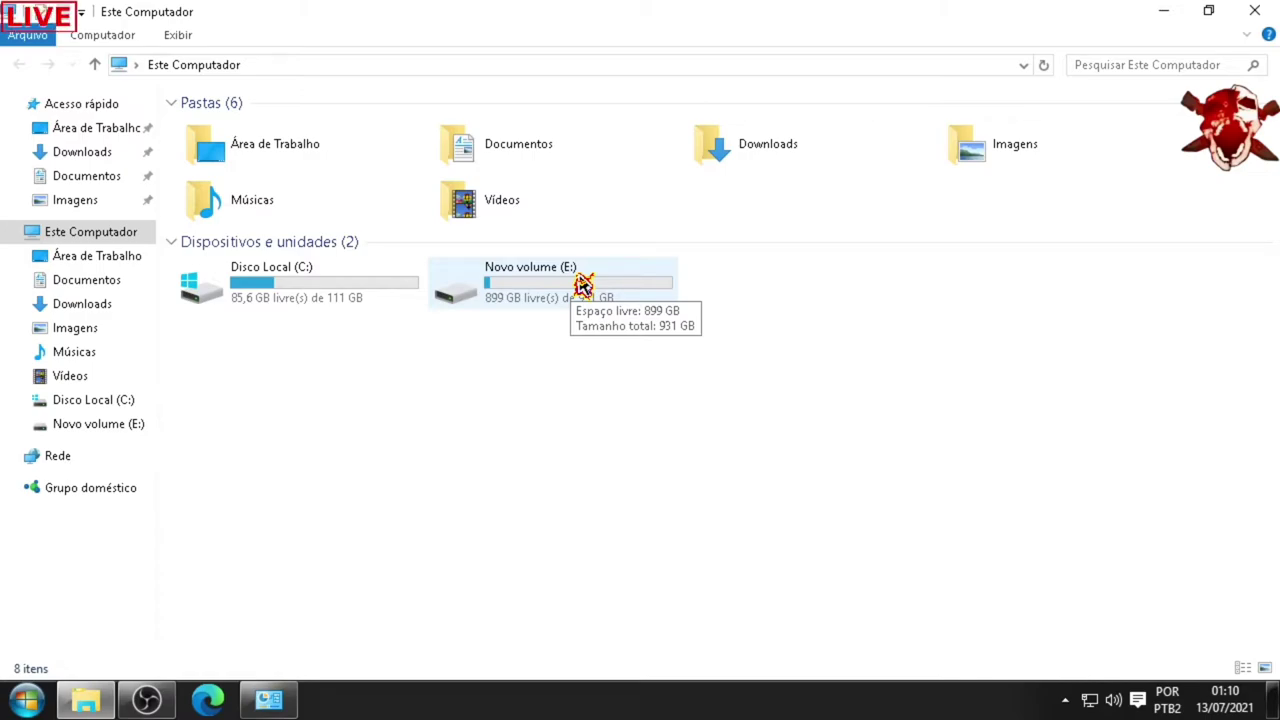
click(309, 305)
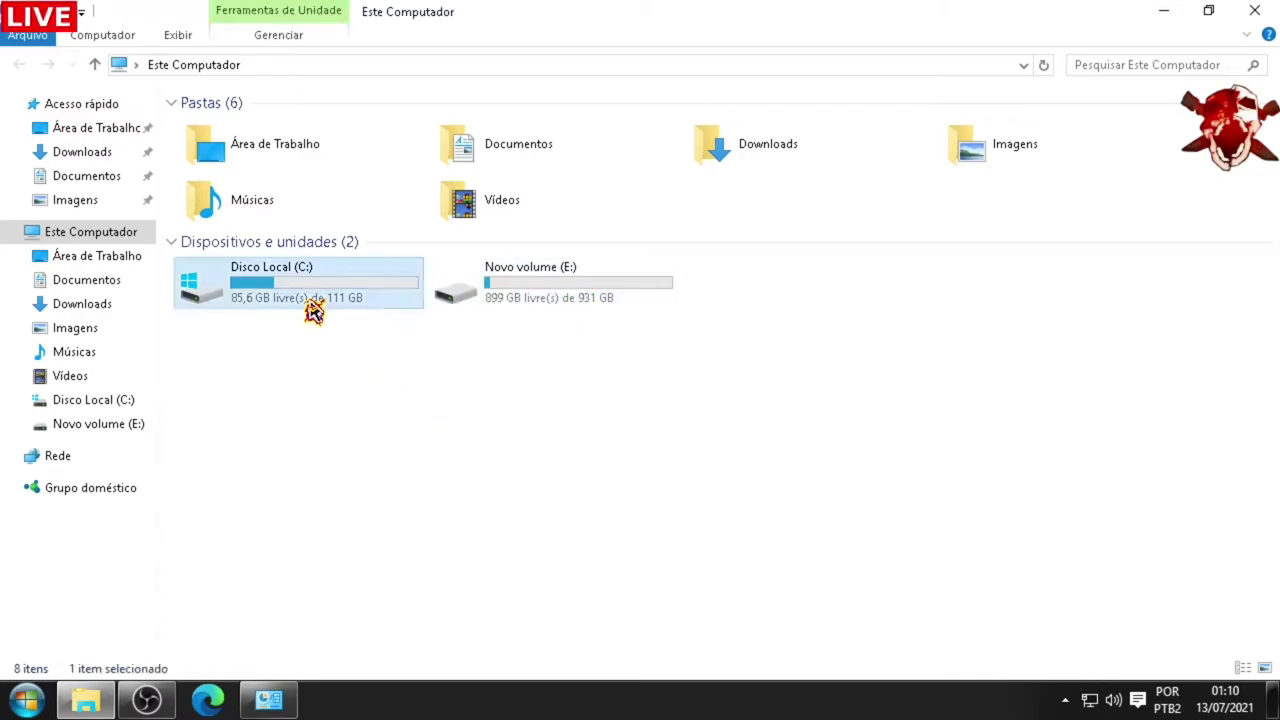
click(595, 300)
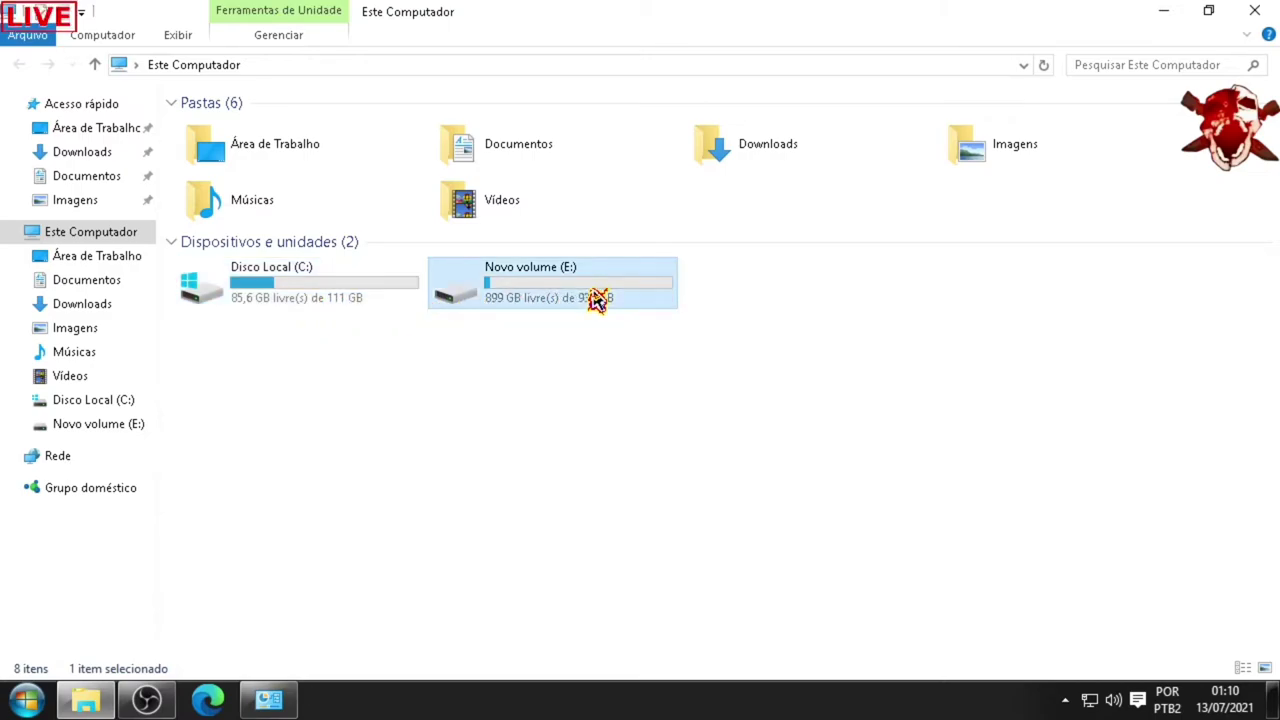
double_click(676, 298)
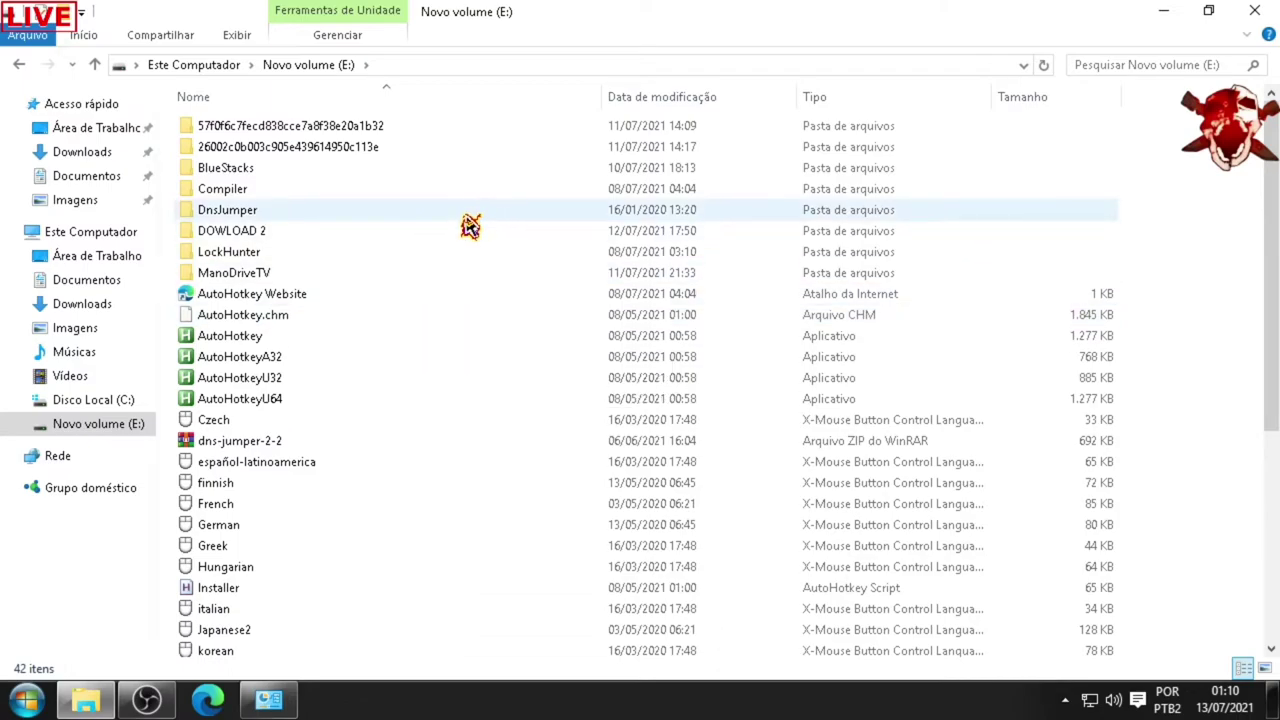
double_click(430, 232)
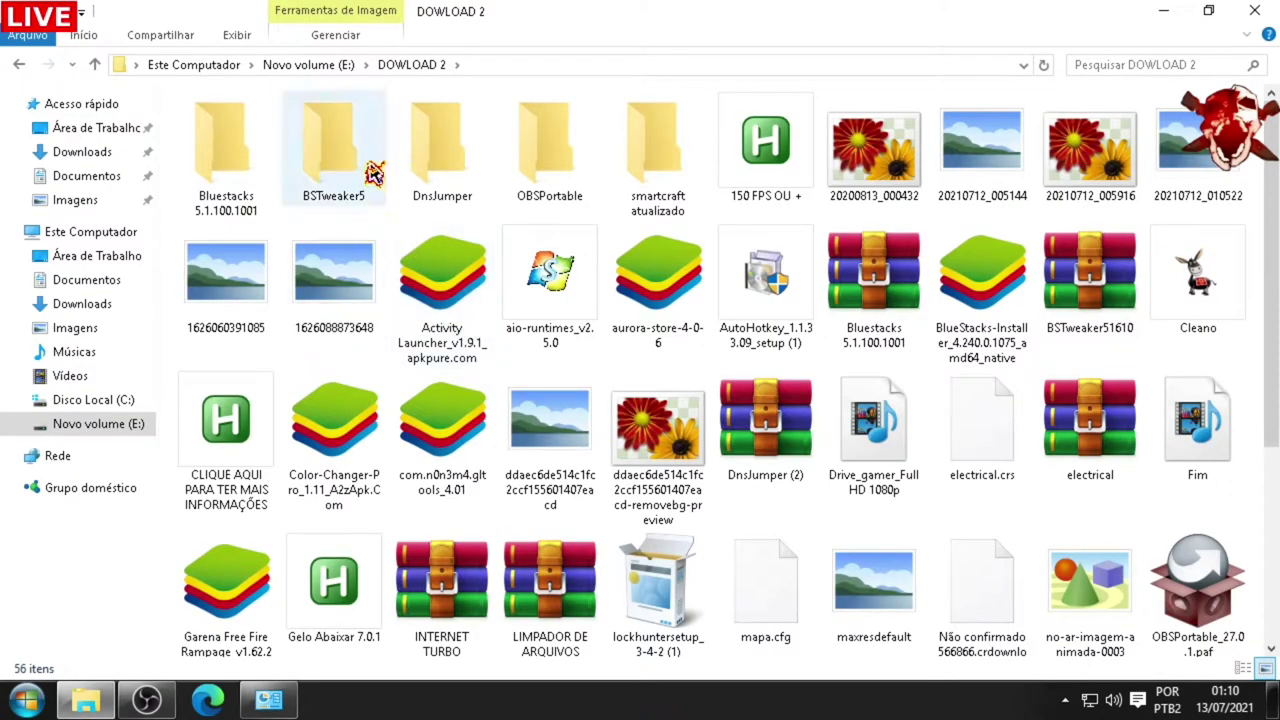
click(431, 173)
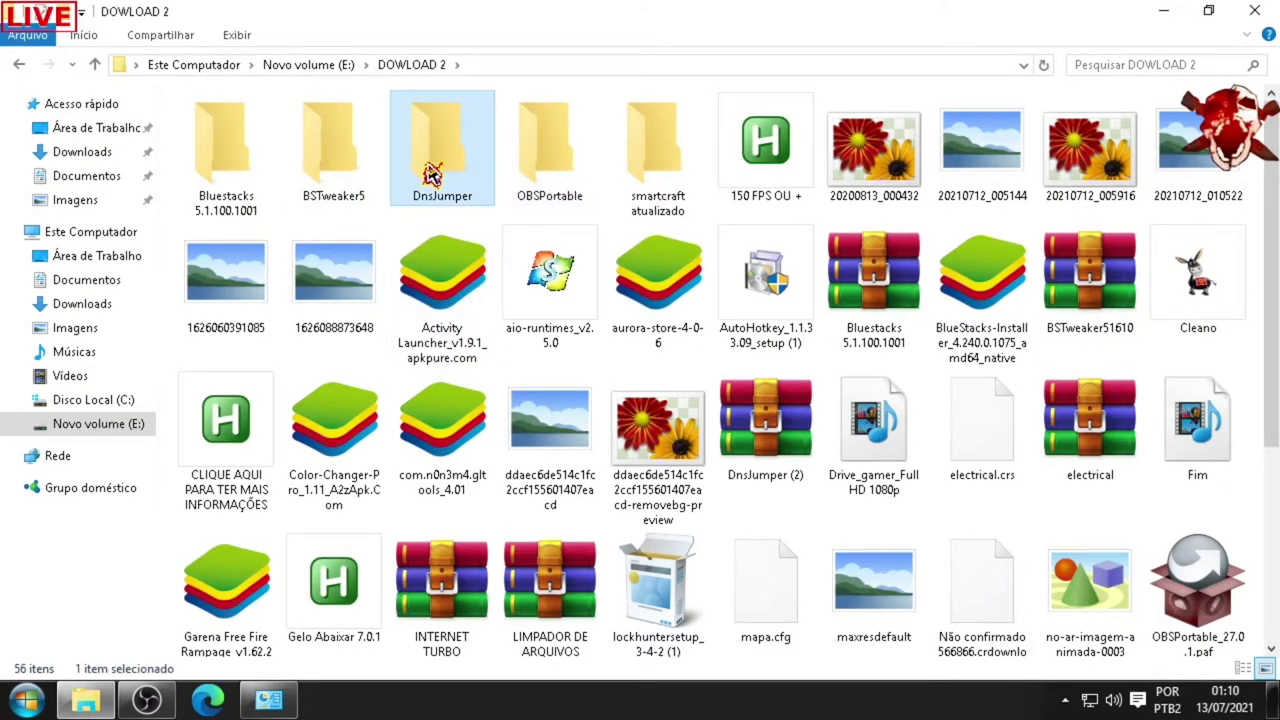
double_click(431, 173)
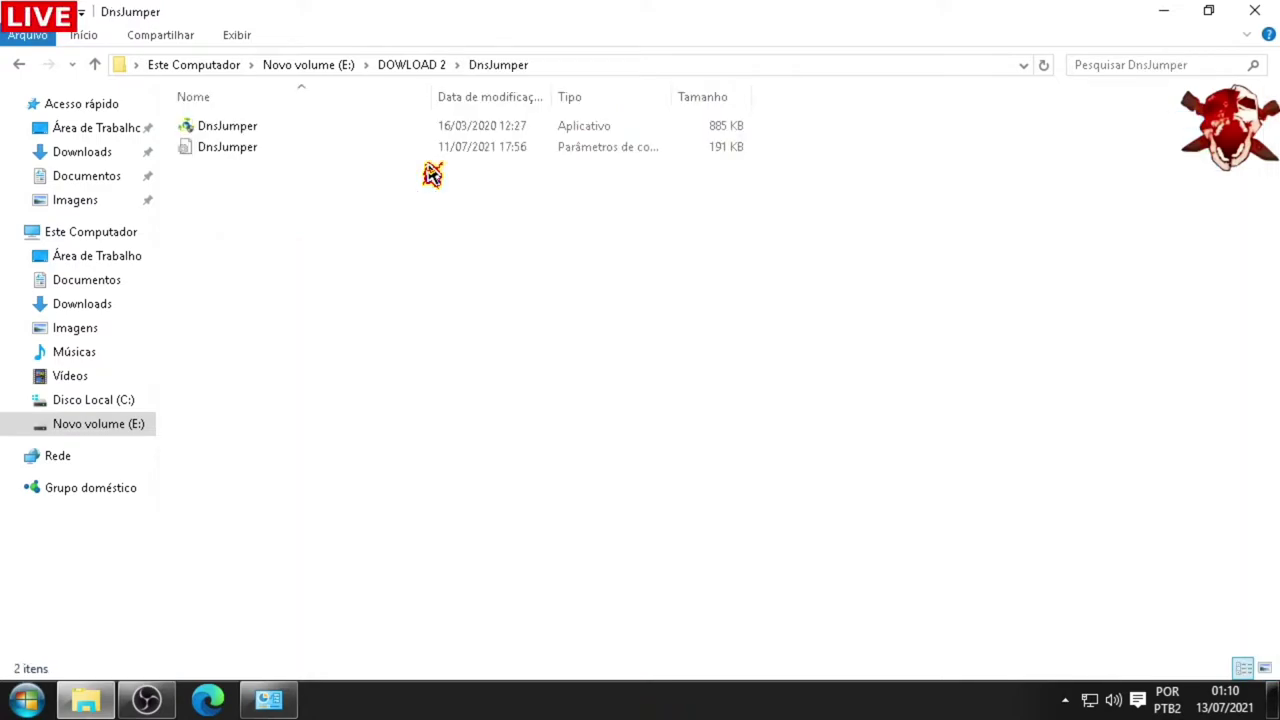
click(246, 128)
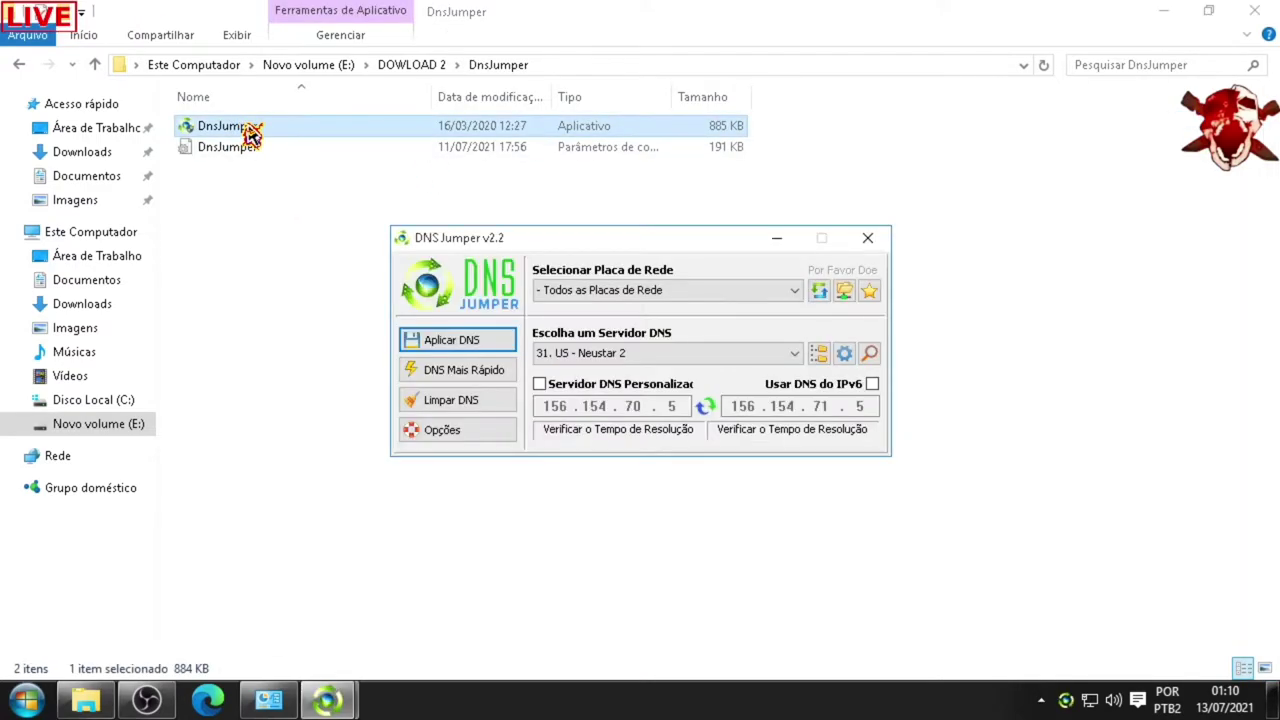
Test the listed DNS servers for speed, apply the fastest one to all network cards and close DNS Jumper
click(430, 376)
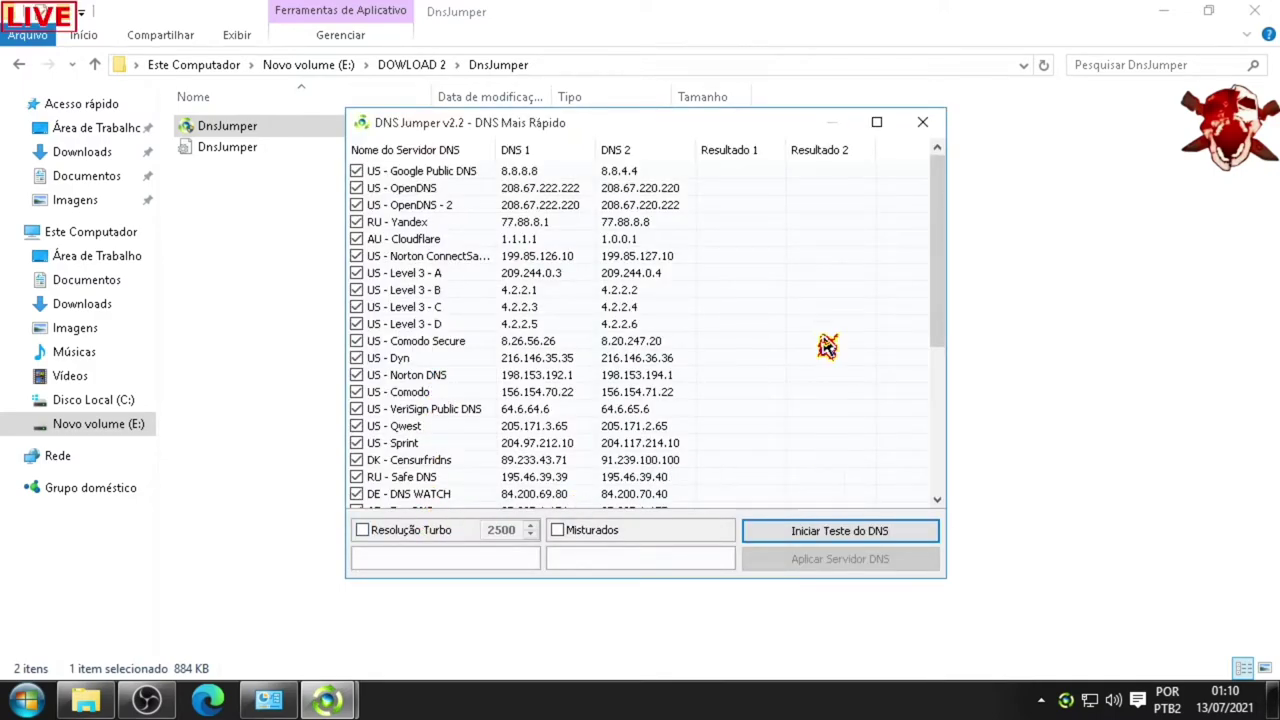
click(922, 122)
click(423, 449)
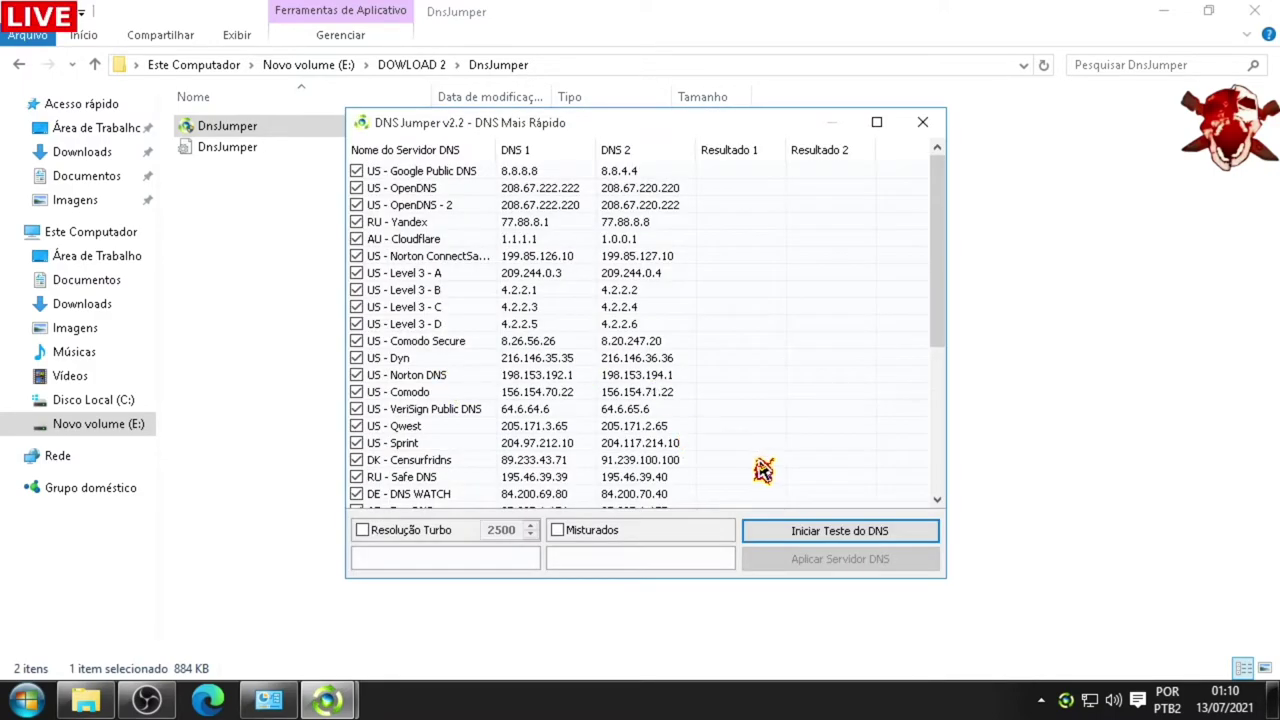
click(840, 531)
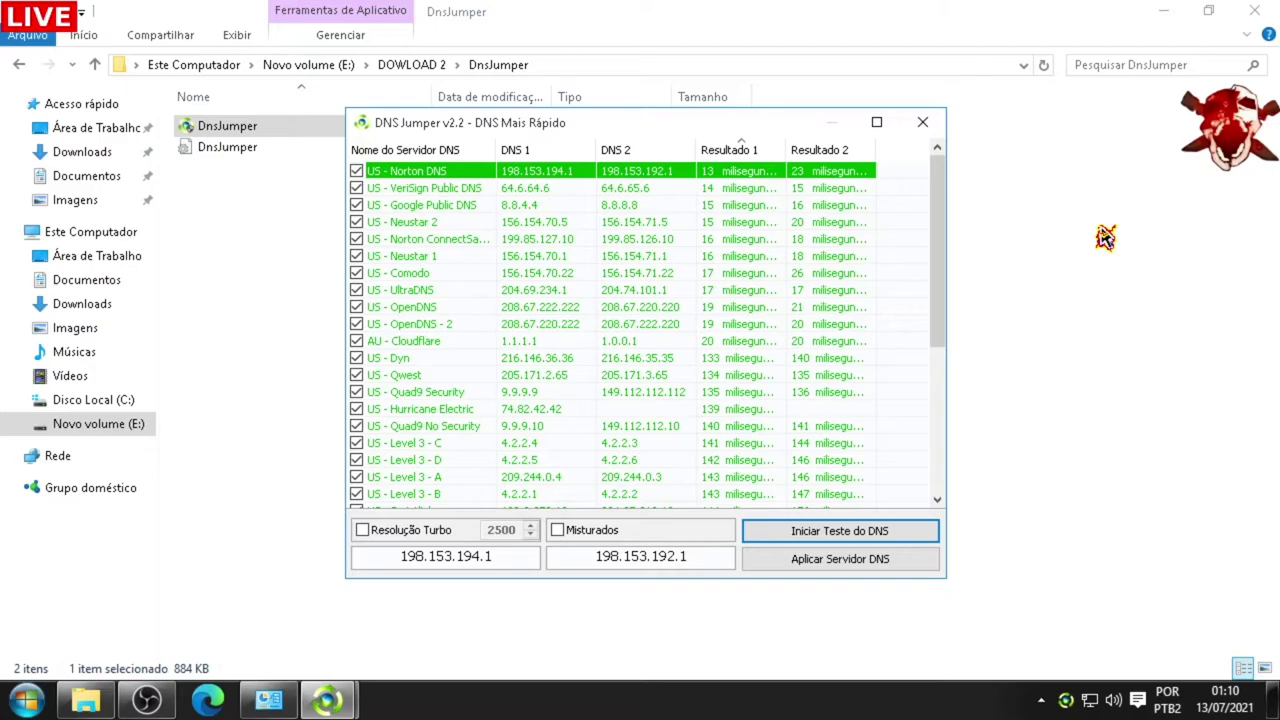
click(856, 570)
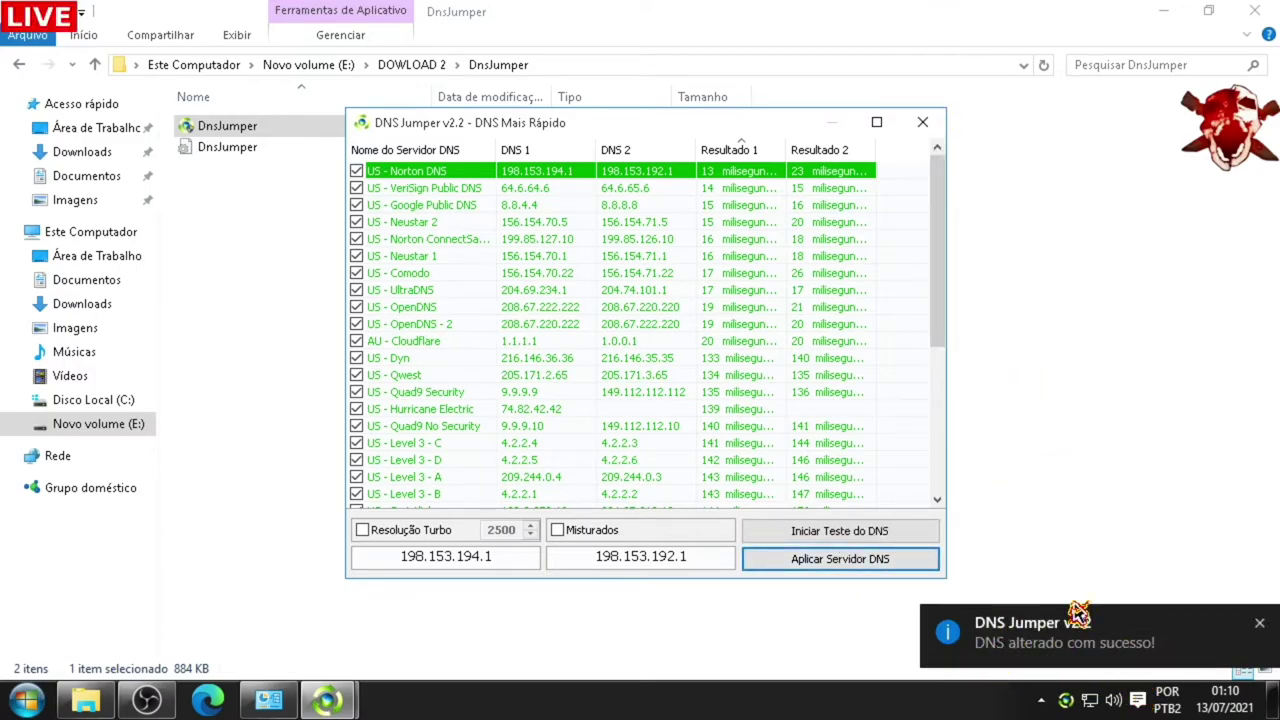
click(924, 124)
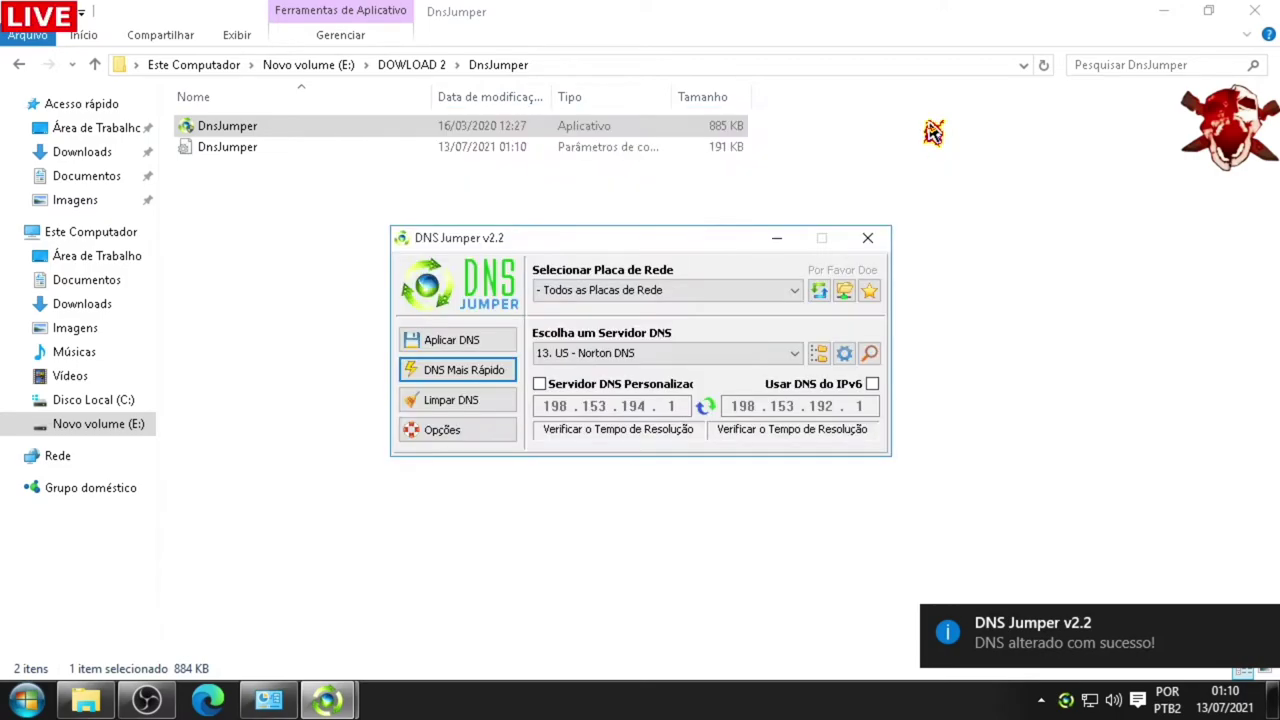
click(874, 242)
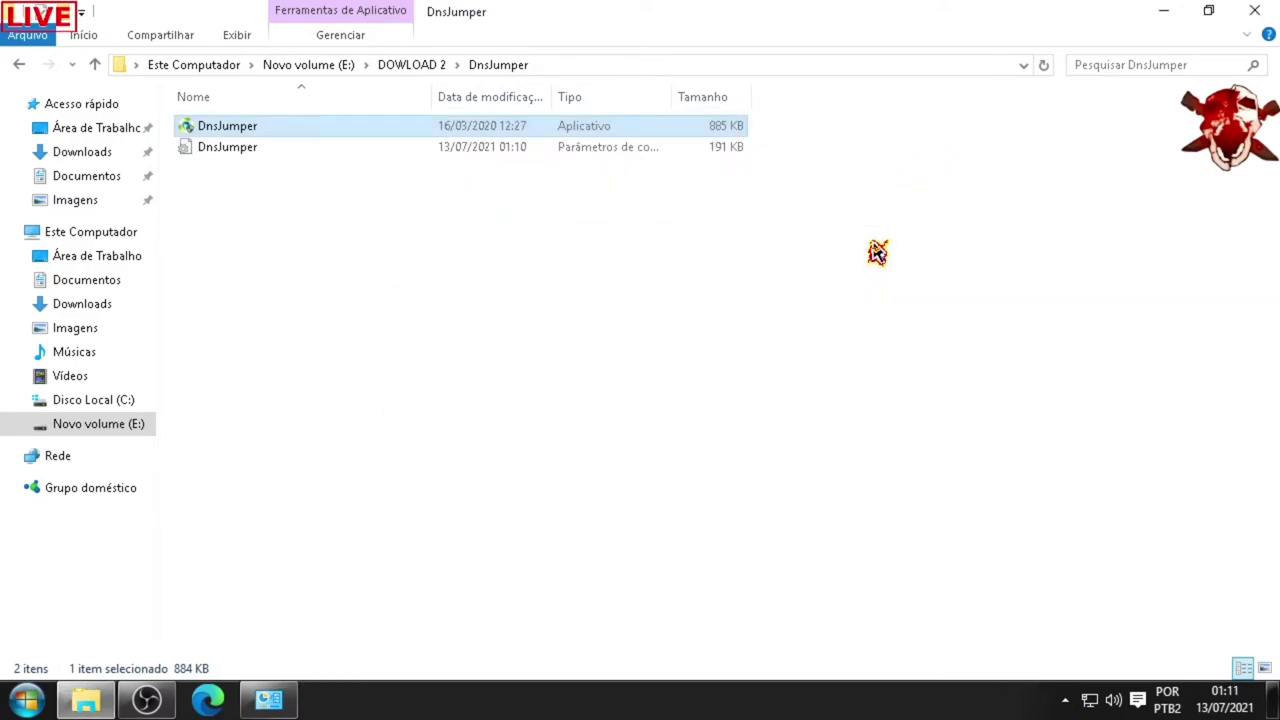
Return to the DOWLOAD 2 folder, open the INTERNET TURBO archive with WinRAR and enter its INTERNET TURBO folder
click(20, 73)
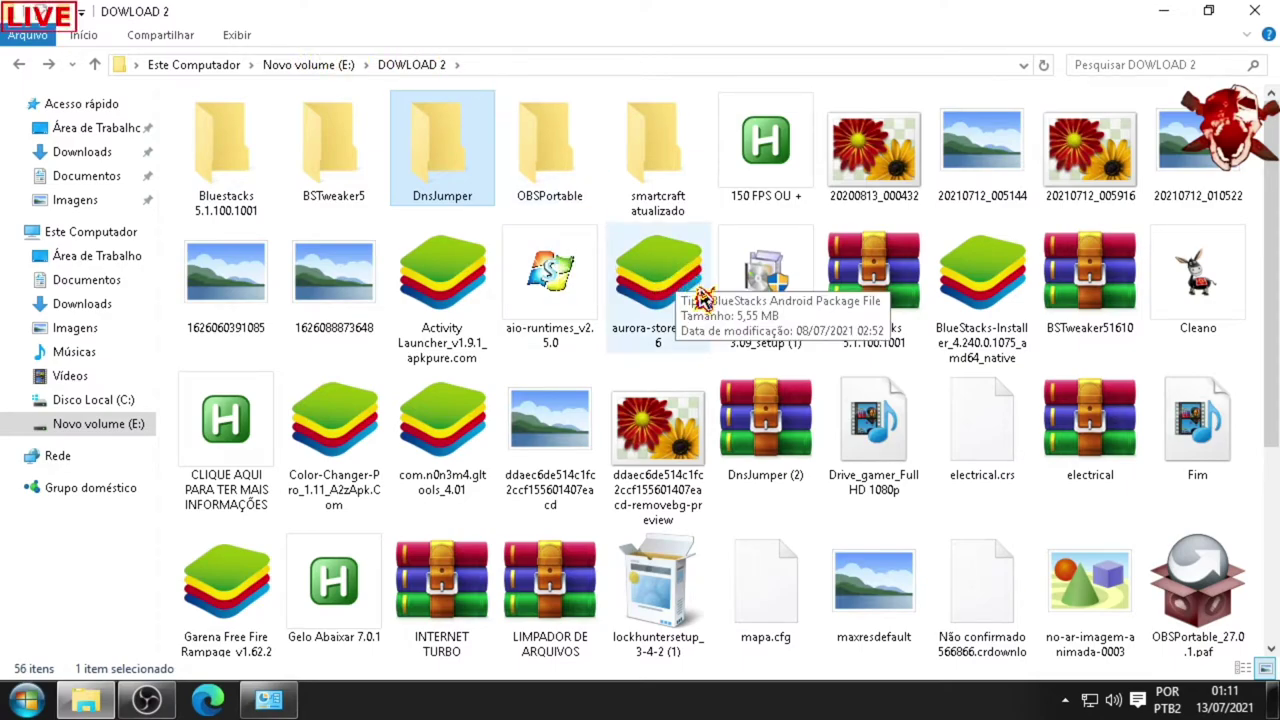
scroll(760, 325, down, 3)
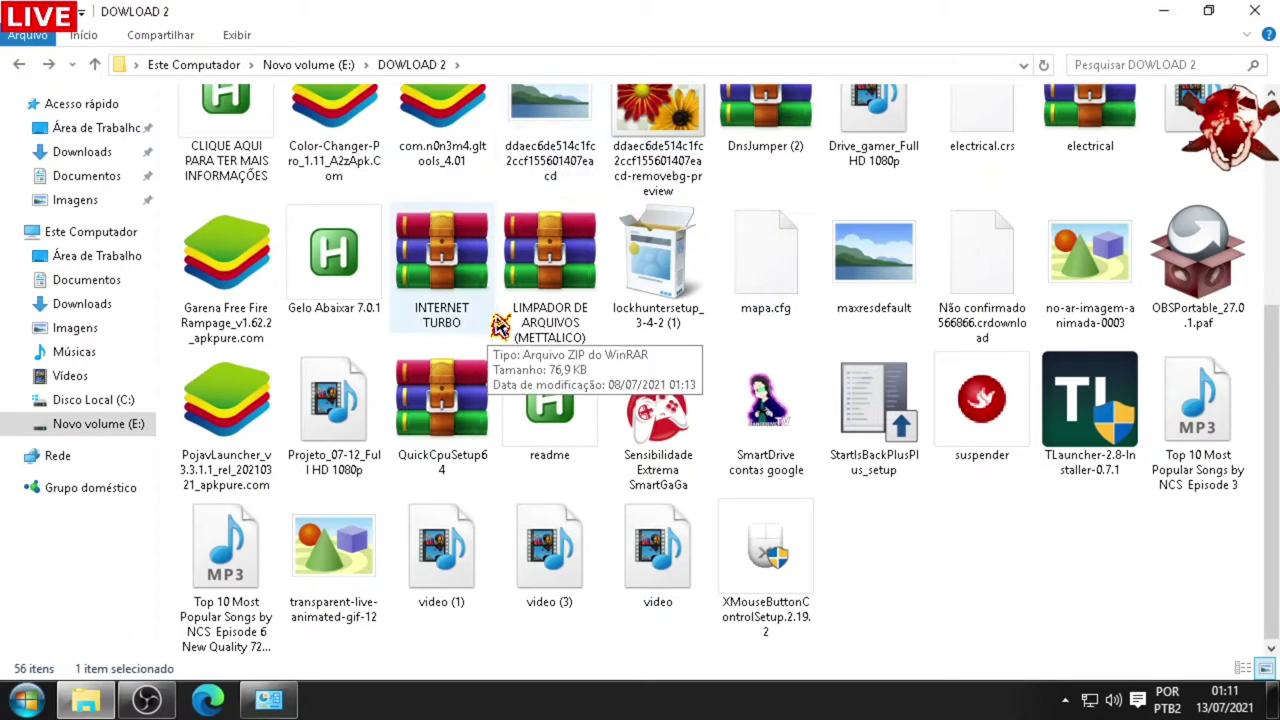
right_click(425, 285)
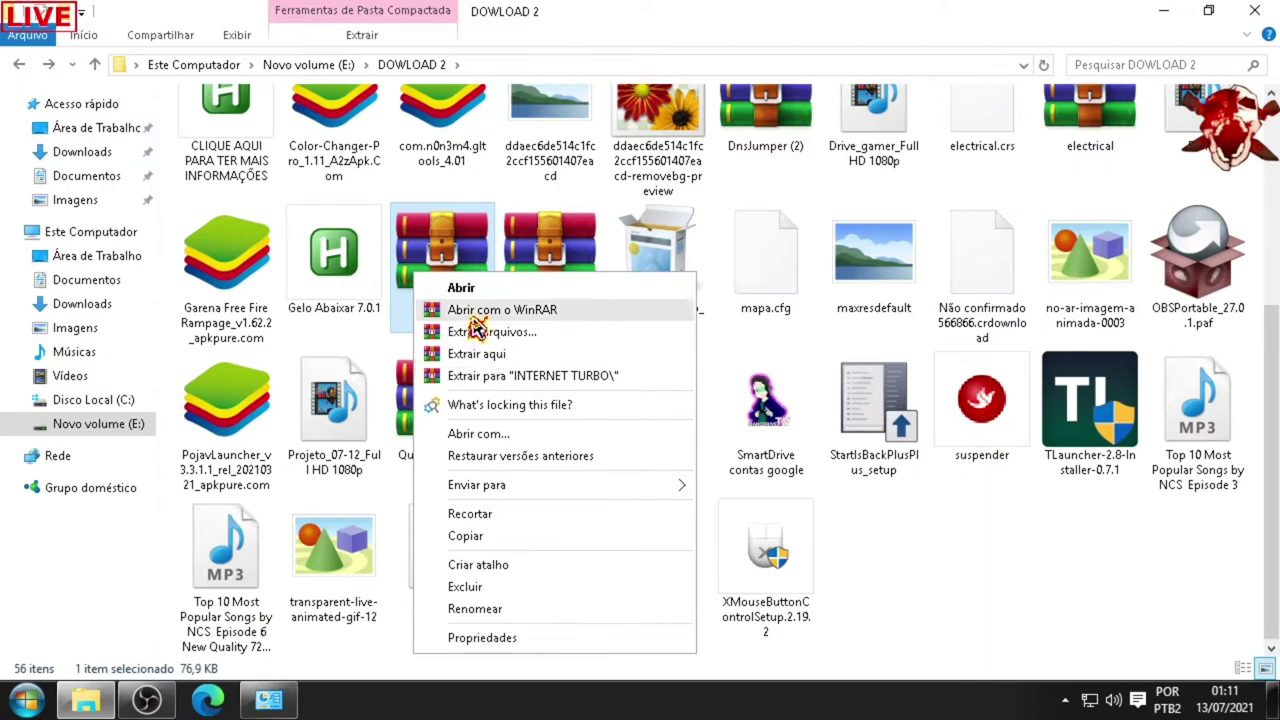
click(486, 309)
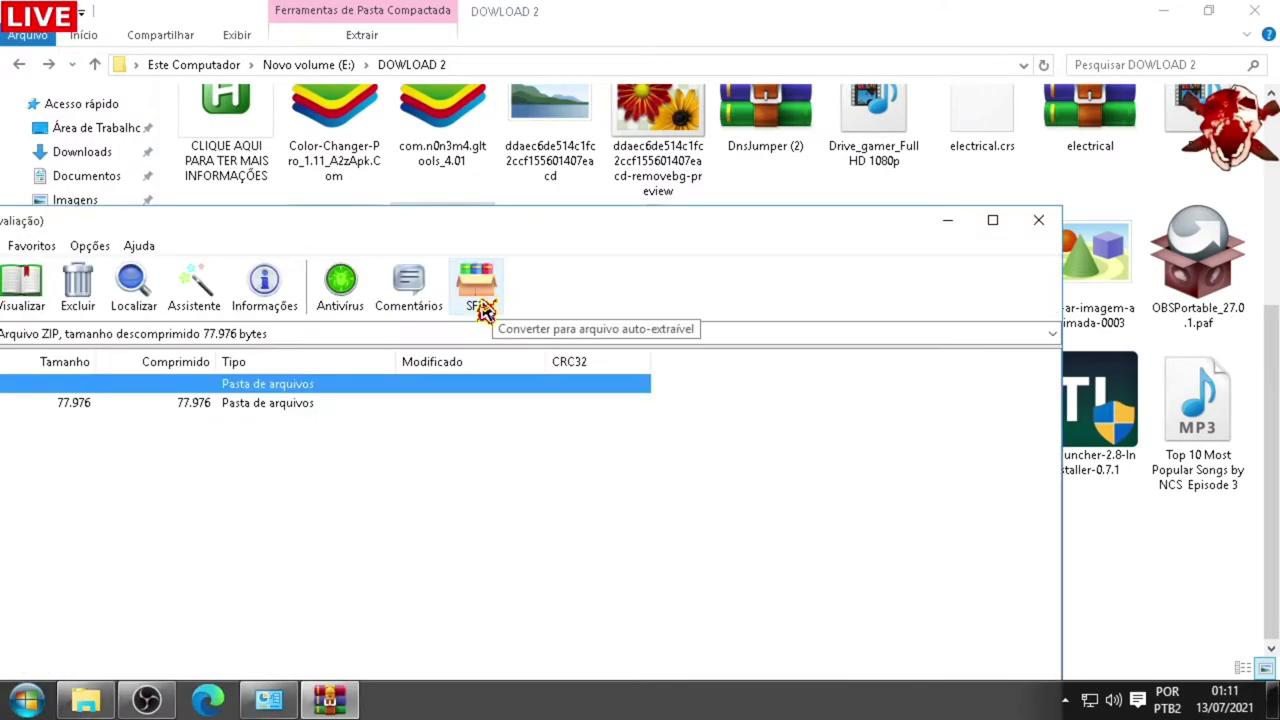
drag(595, 225, 877, 175)
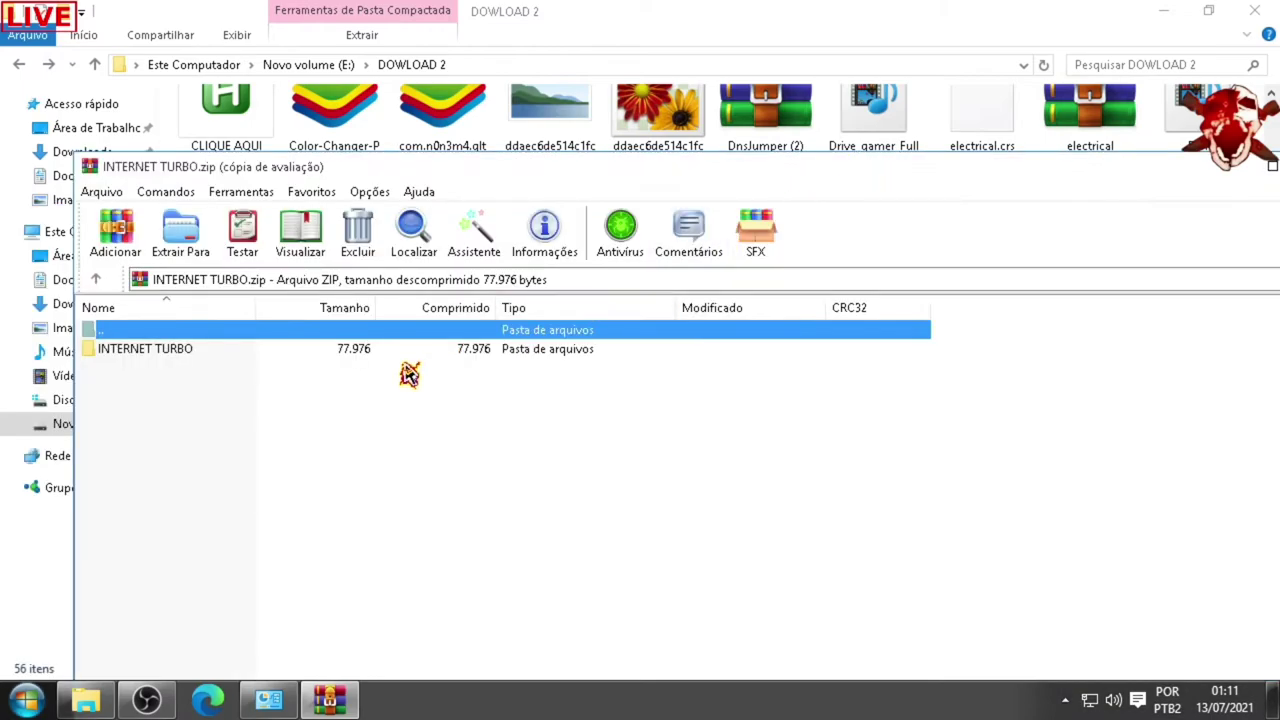
click(182, 355)
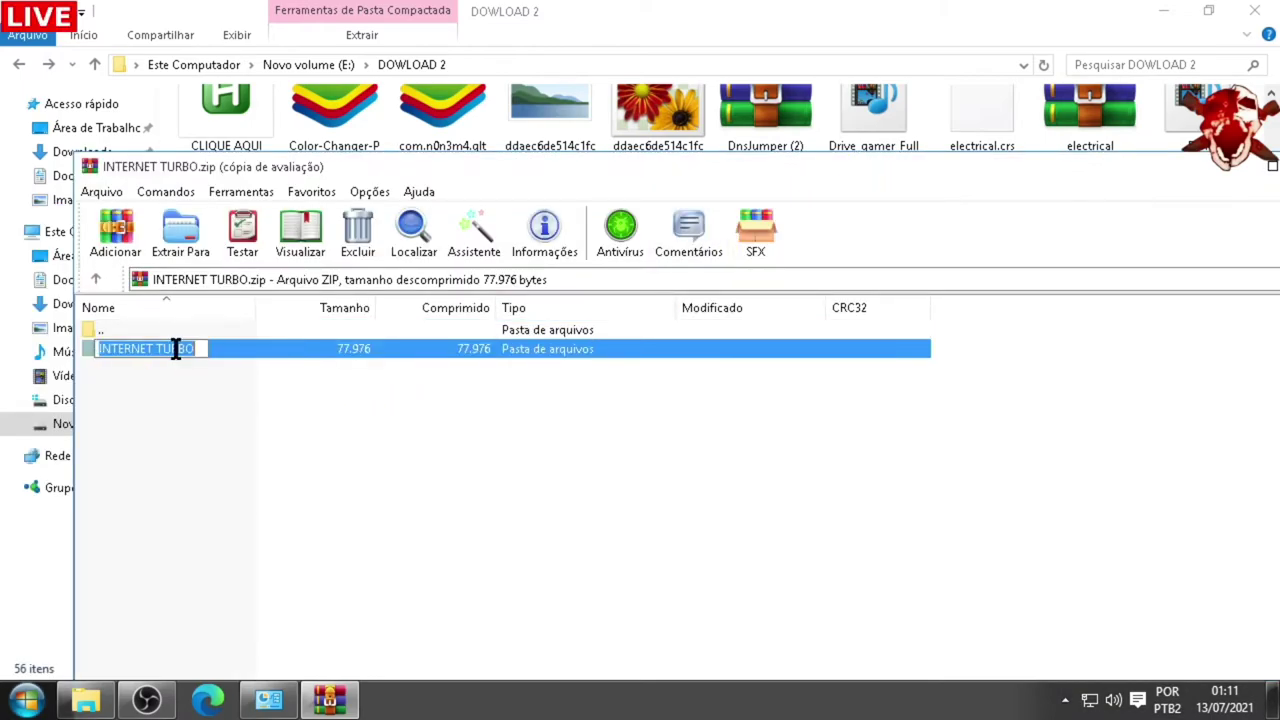
double_click(258, 364)
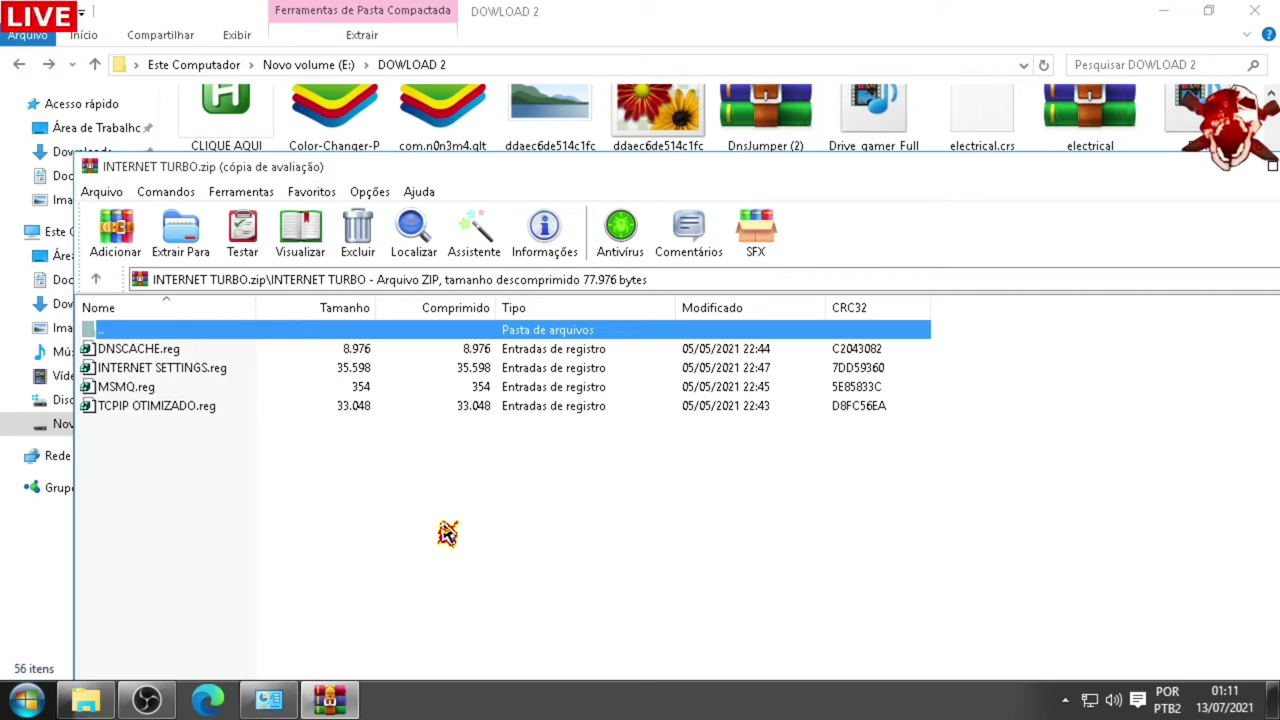
Go through the archive's registry files one by one: DNSCACHE.reg, INTERNET SETTINGS.reg, MSMQ.reg and TCPIP OTIMIZADO.reg
click(153, 355)
click(128, 374)
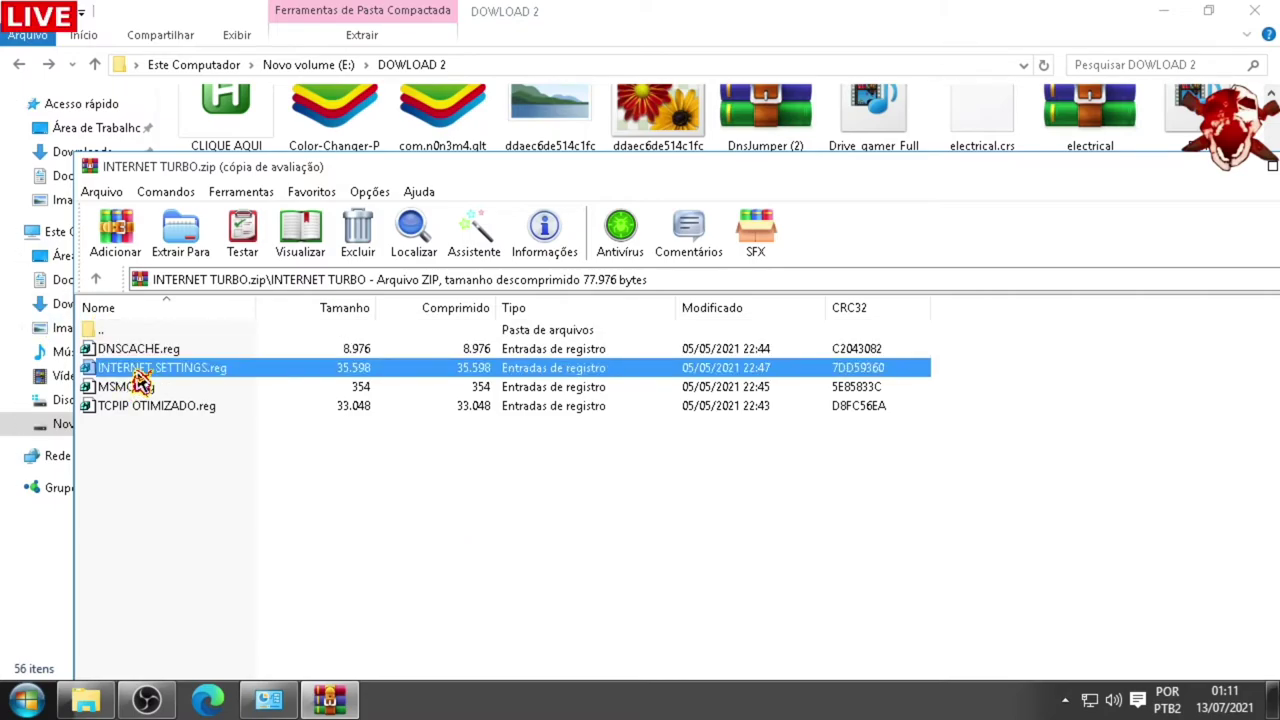
click(138, 390)
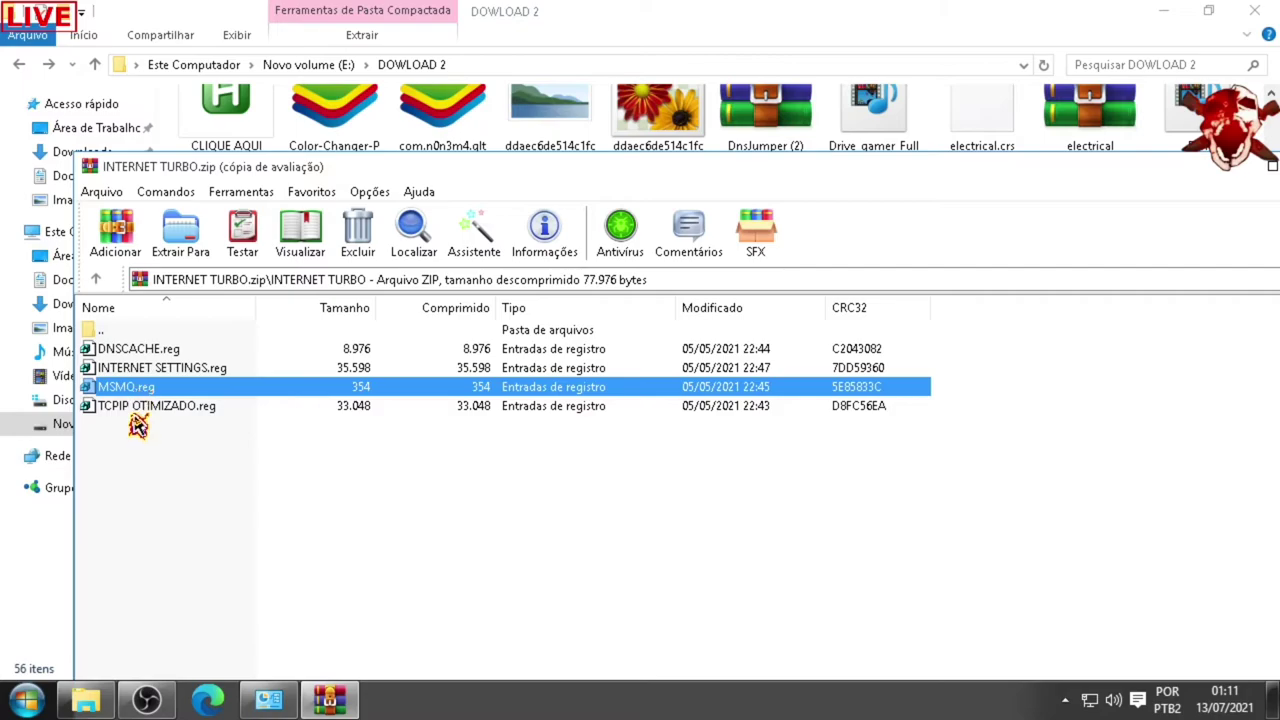
click(140, 392)
click(168, 412)
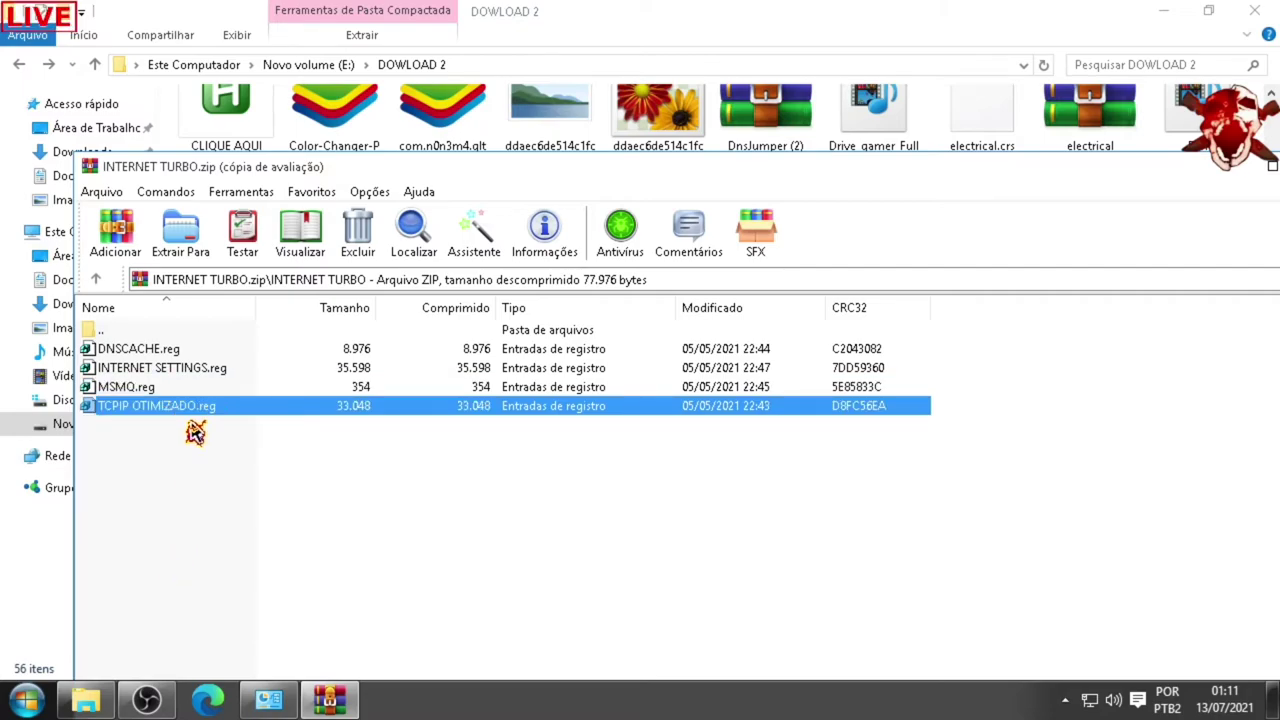
click(143, 355)
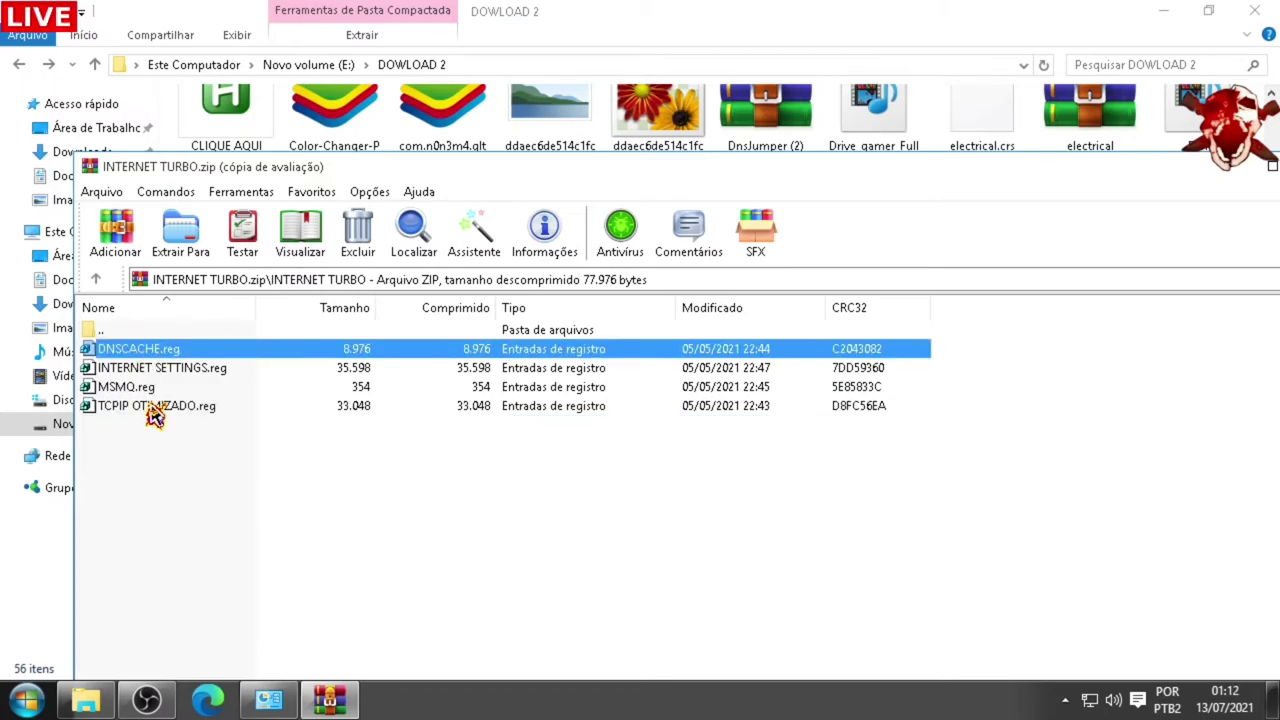
click(167, 372)
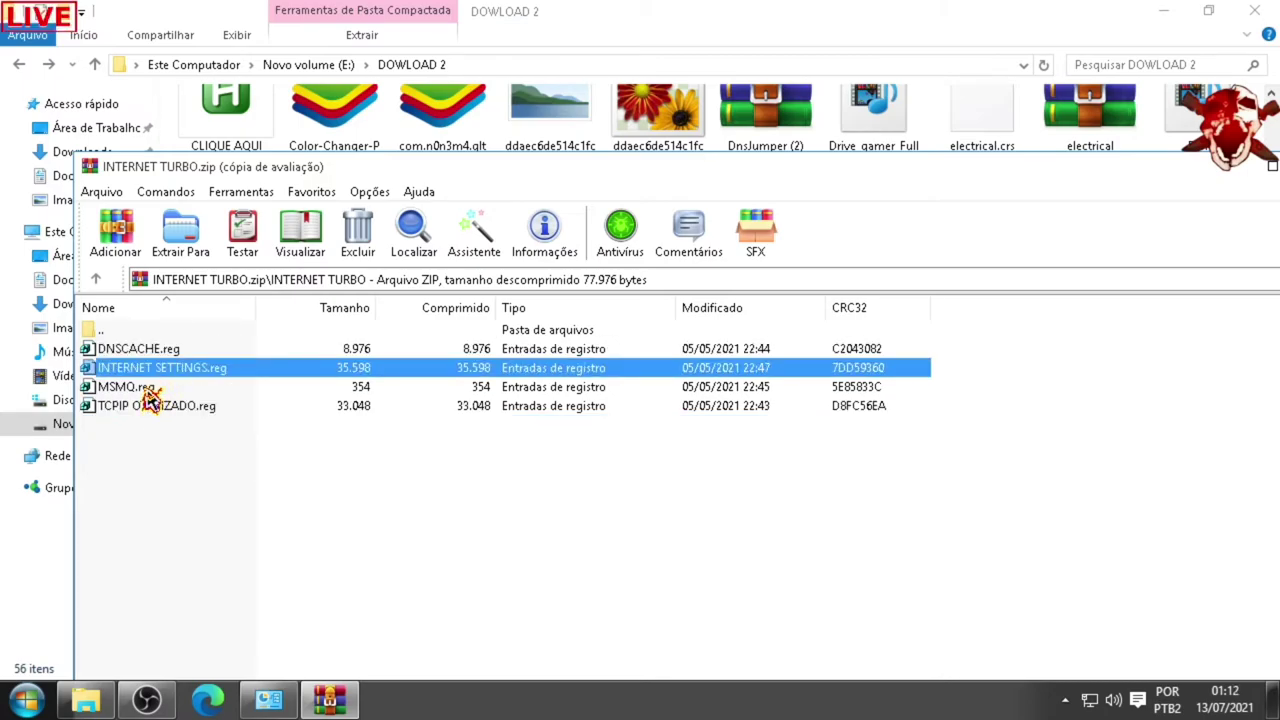
click(148, 390)
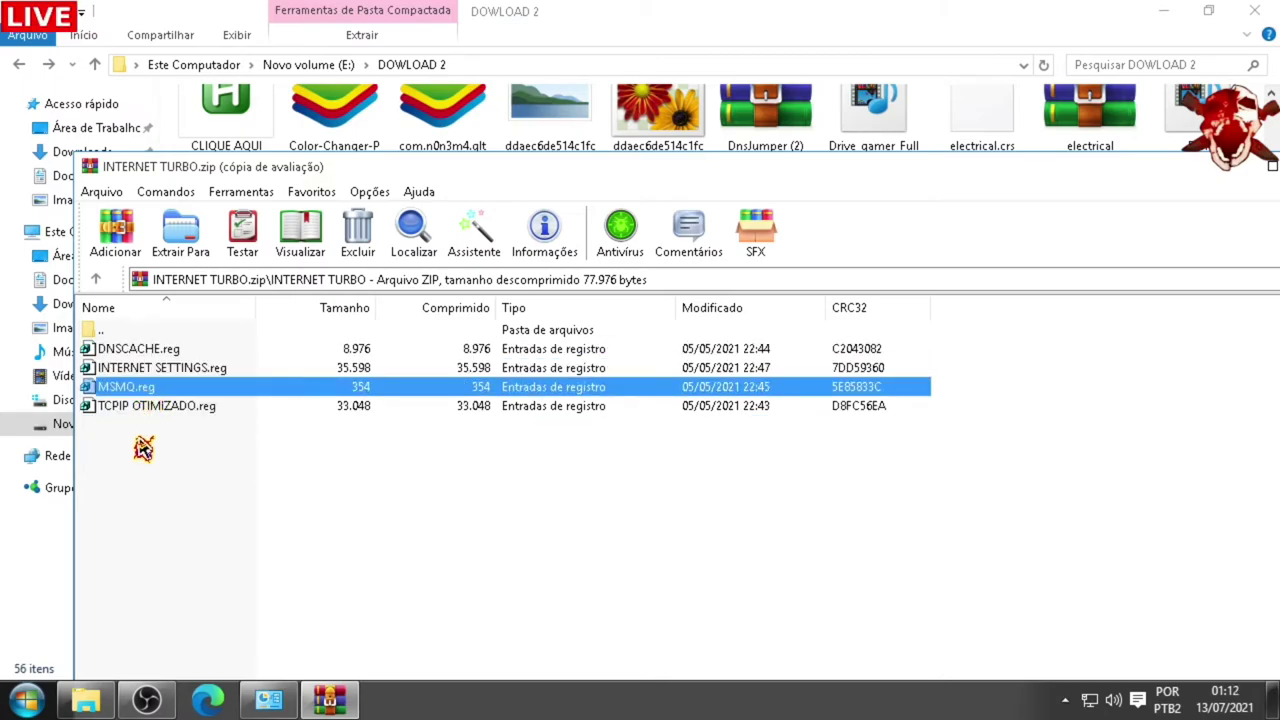
click(178, 407)
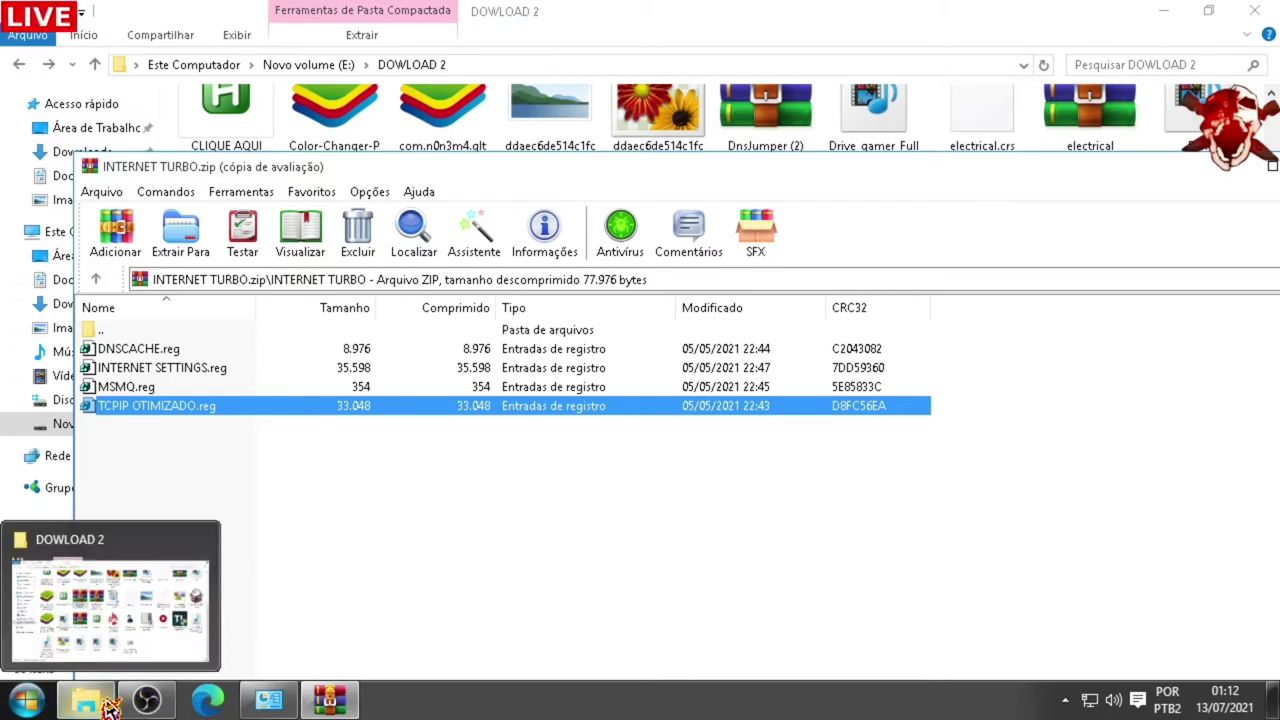
Launch the Windows Registry Editor by running the regedit command
click(55, 703)
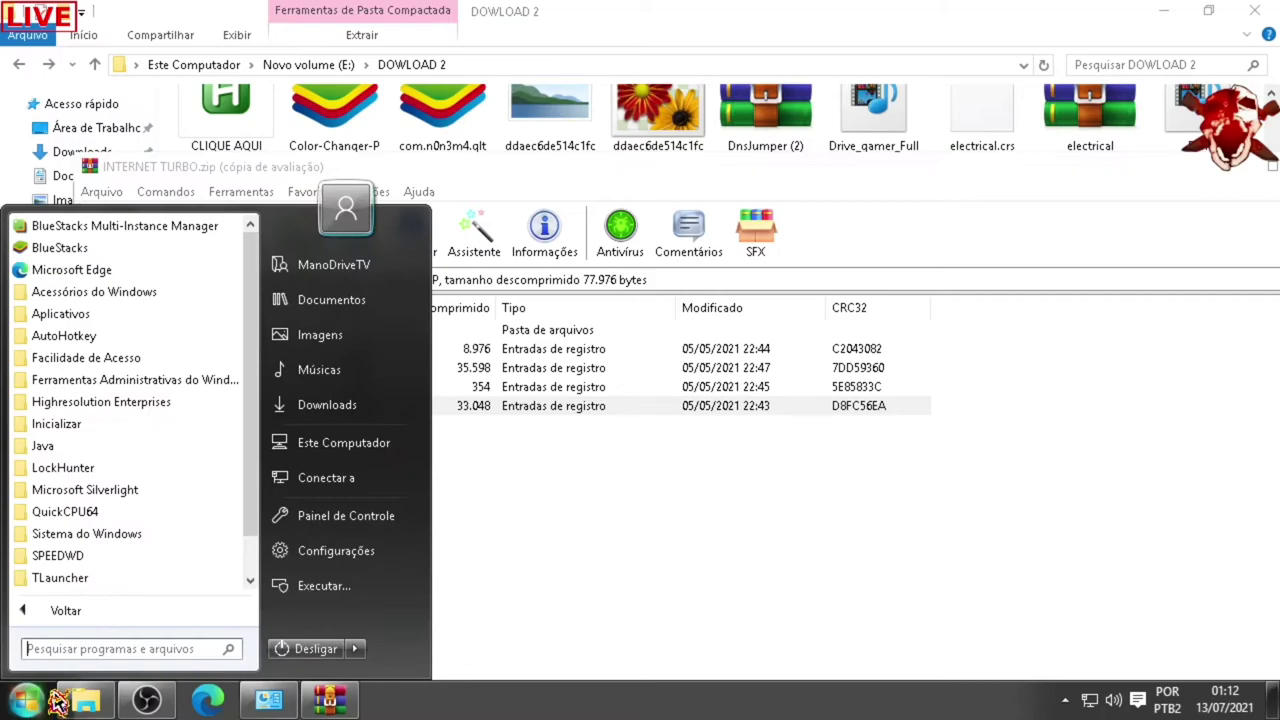
click(292, 588)
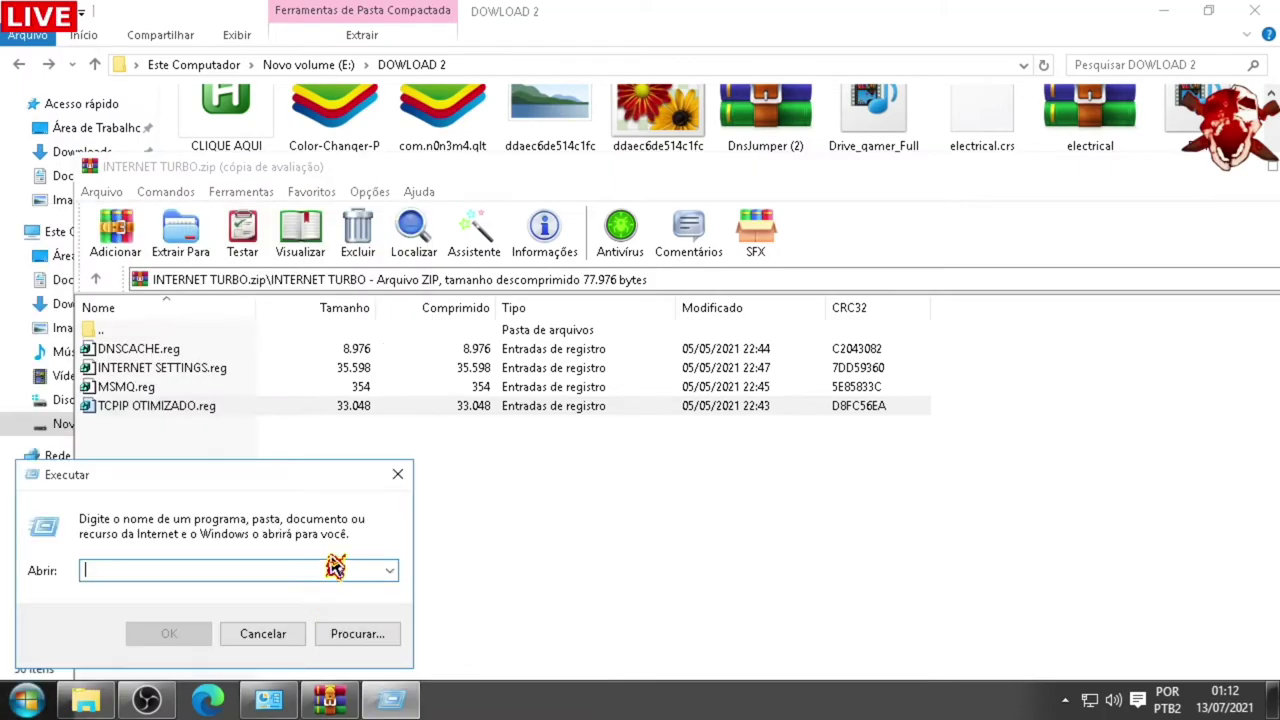
text(rege)
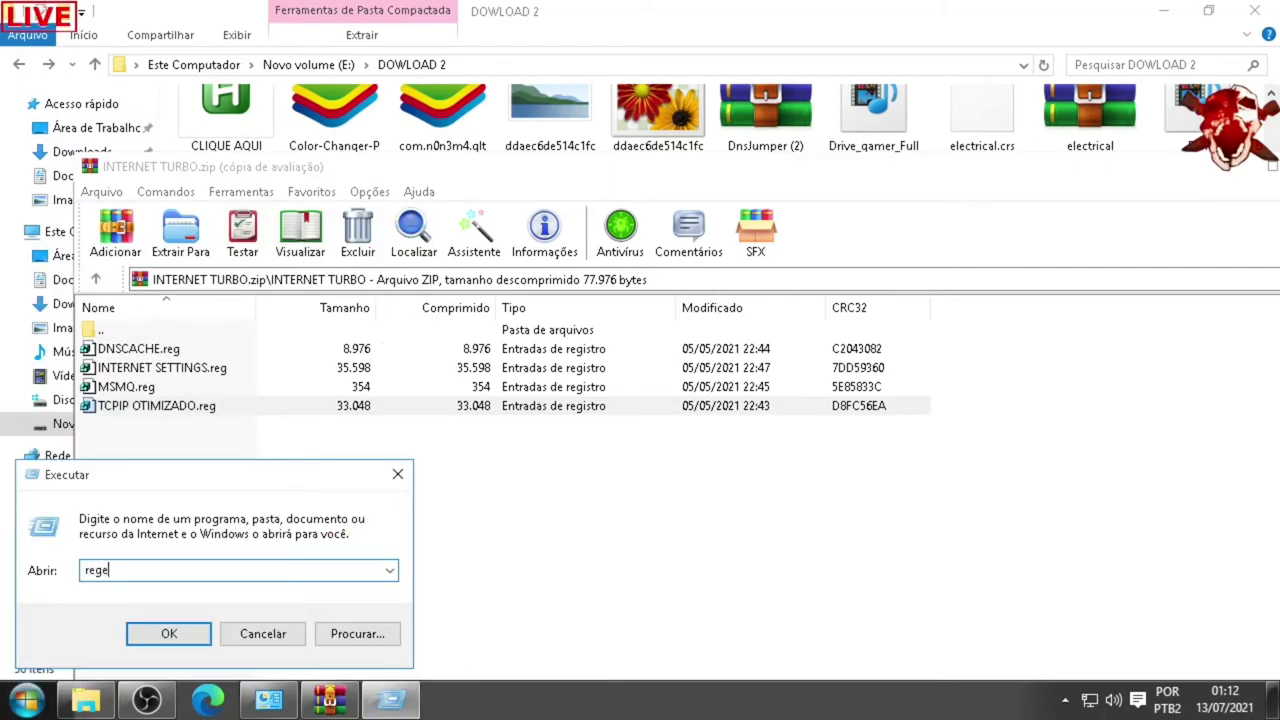
text(dit)
key(Return)
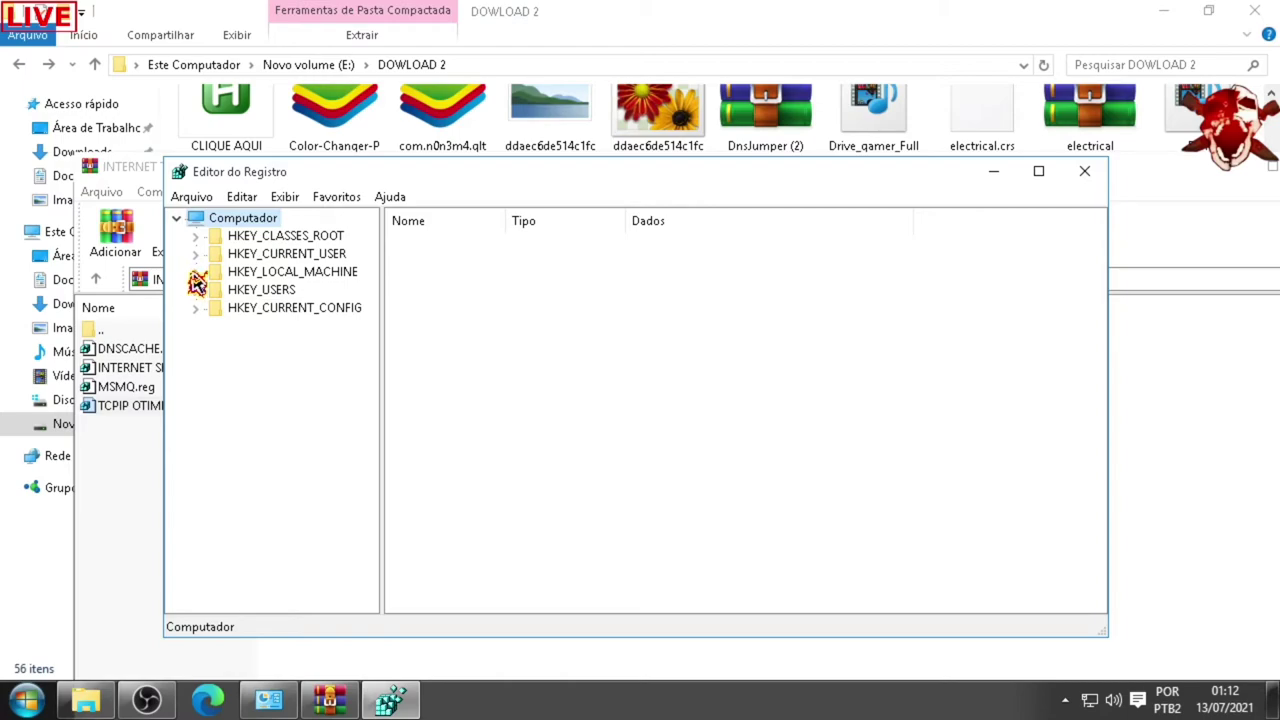
Open the registry key HKEY_LOCAL_MACHINE\SYSTEM\CurrentControlSet\Services\Dnscache\Parameters
double_click(240, 276)
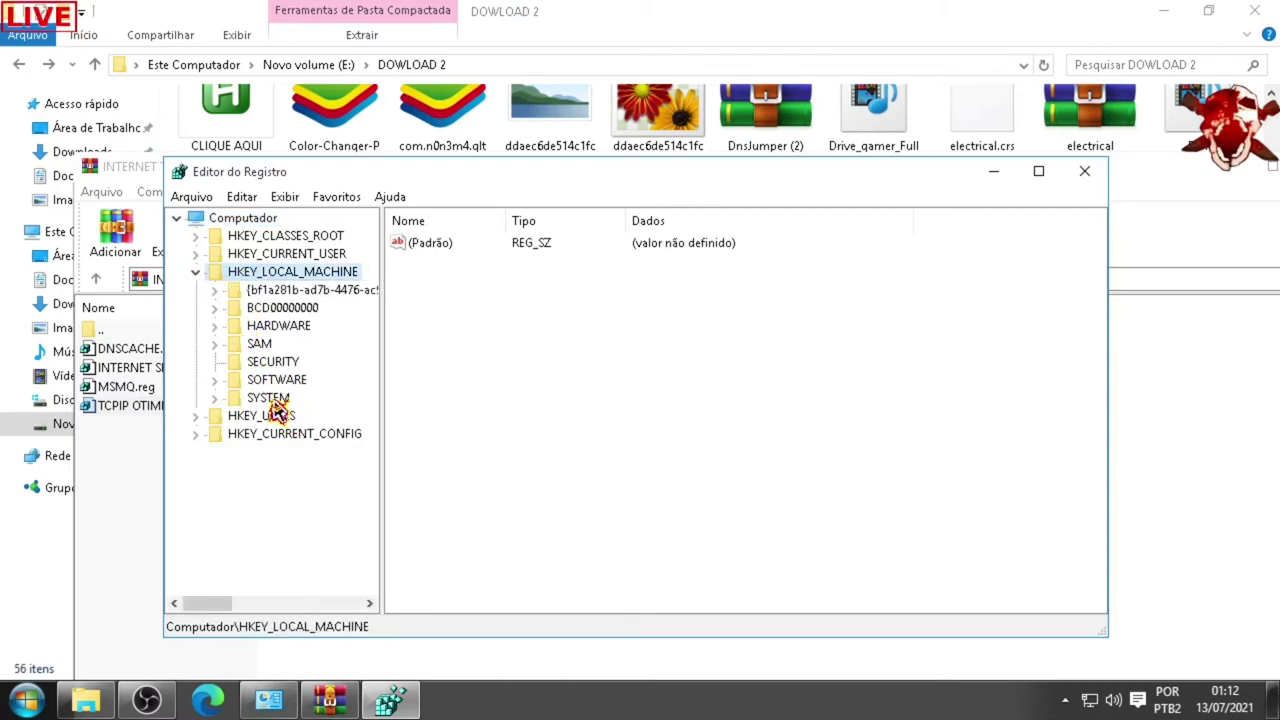
double_click(270, 398)
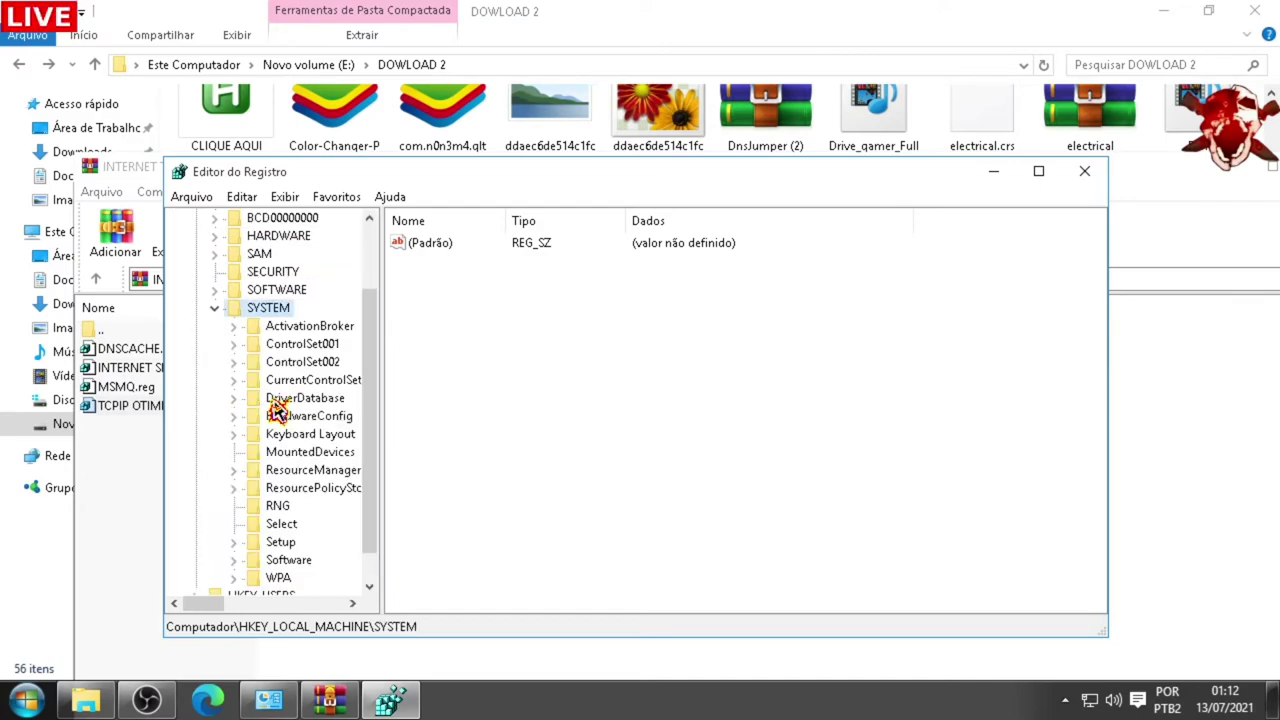
click(274, 399)
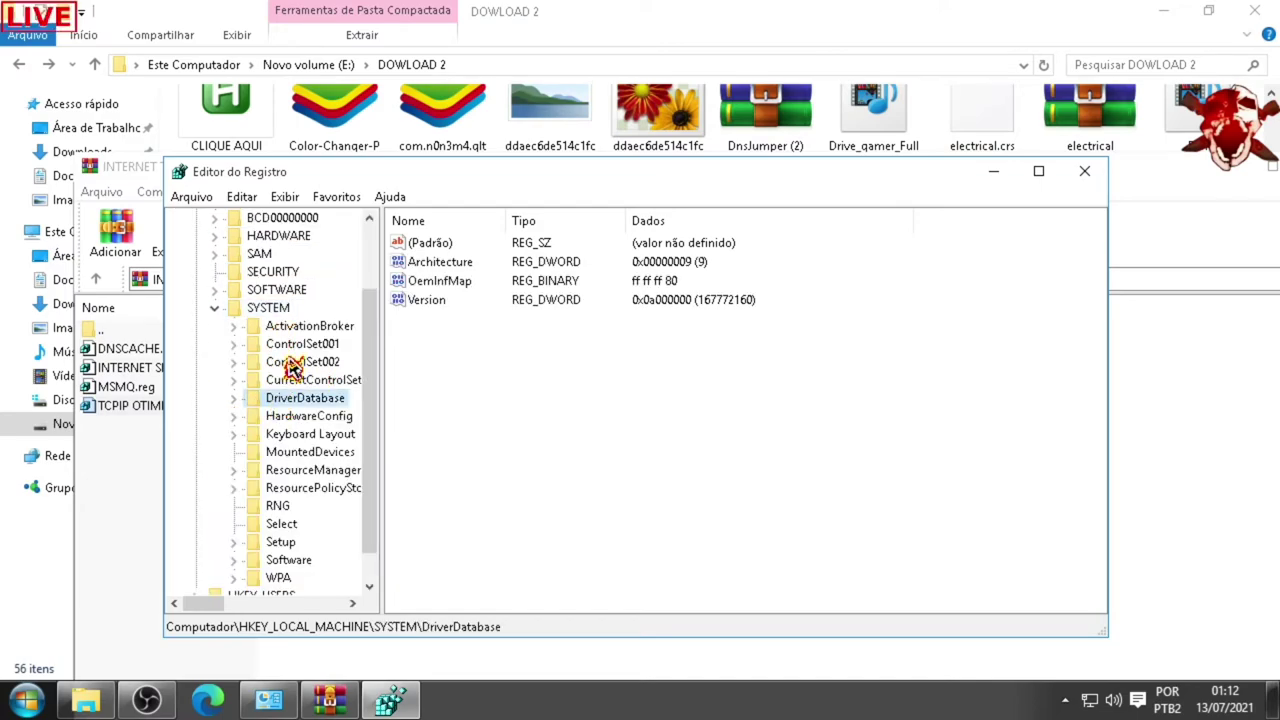
double_click(282, 381)
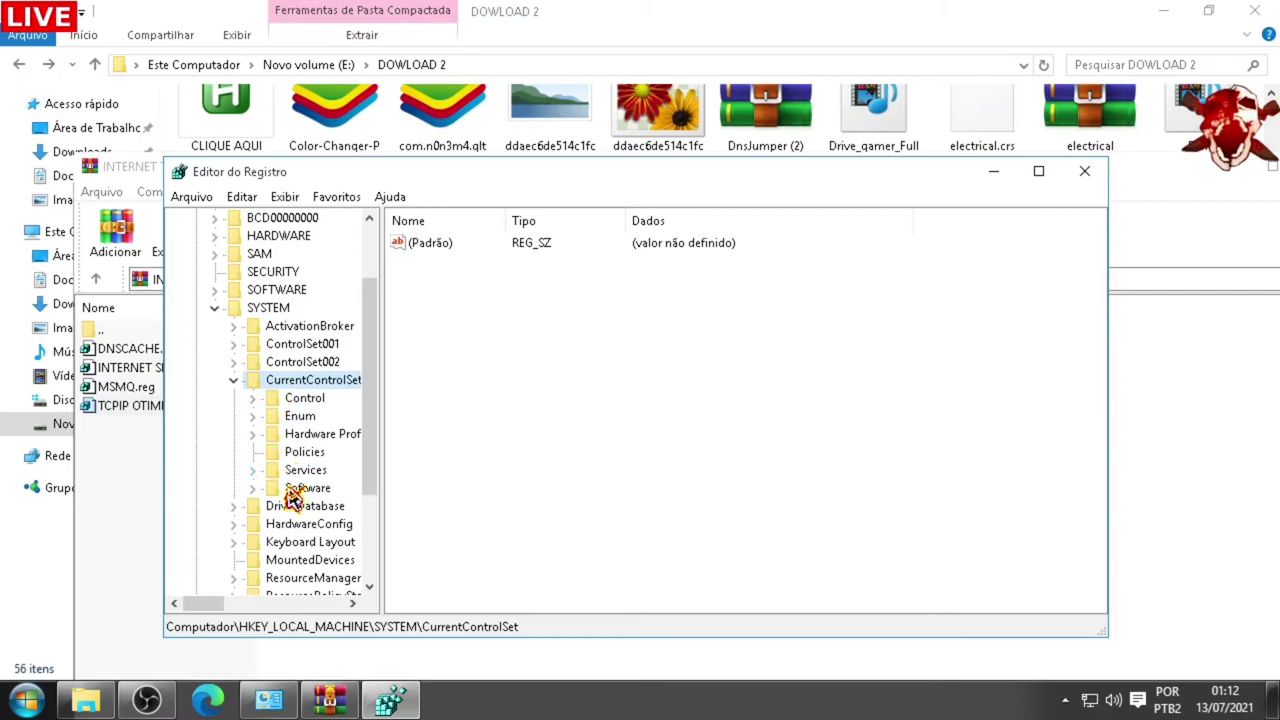
click(255, 470)
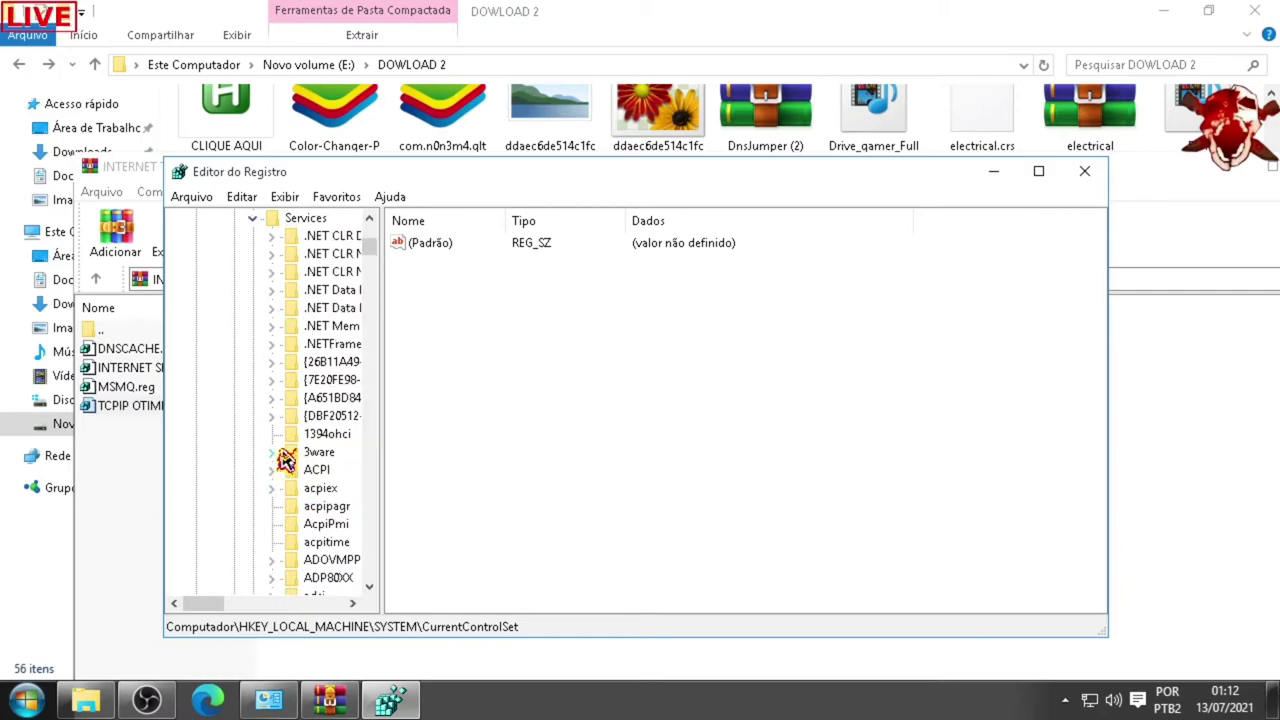
scroll(290, 460, down, 20)
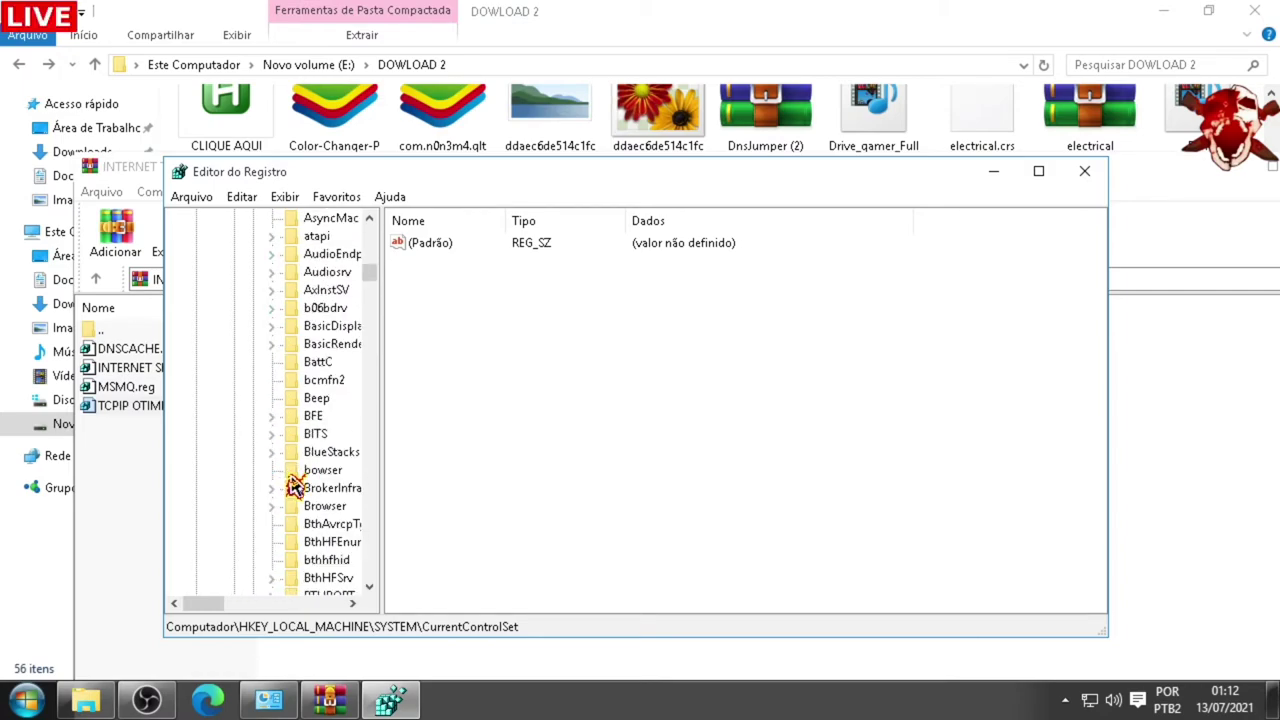
scroll(296, 487, down, 2)
scroll(305, 478, down, 2)
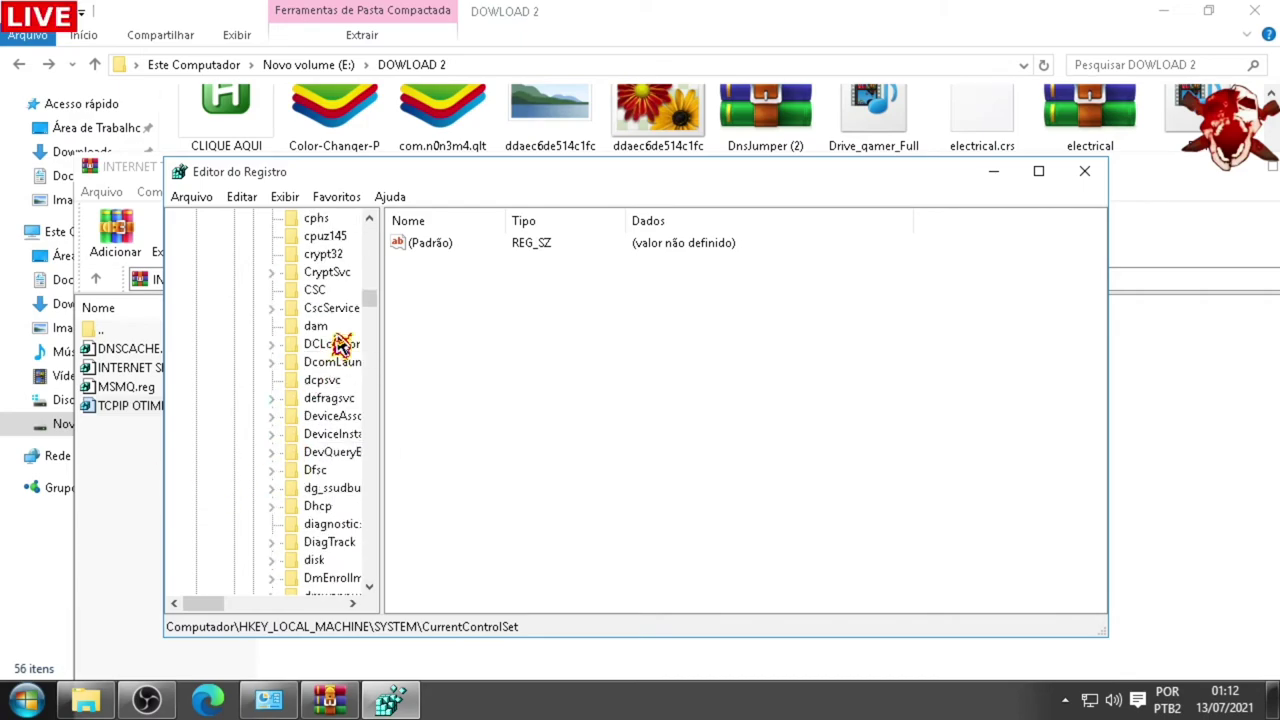
scroll(341, 435, down, 2)
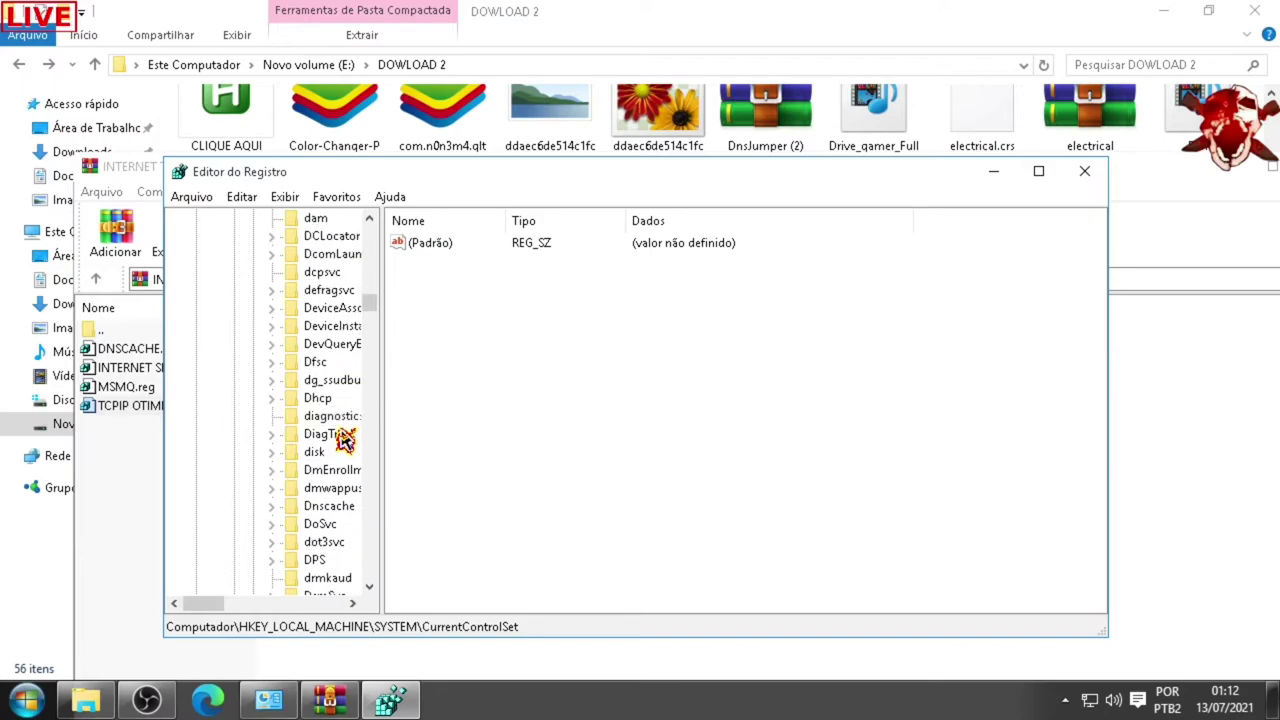
double_click(322, 507)
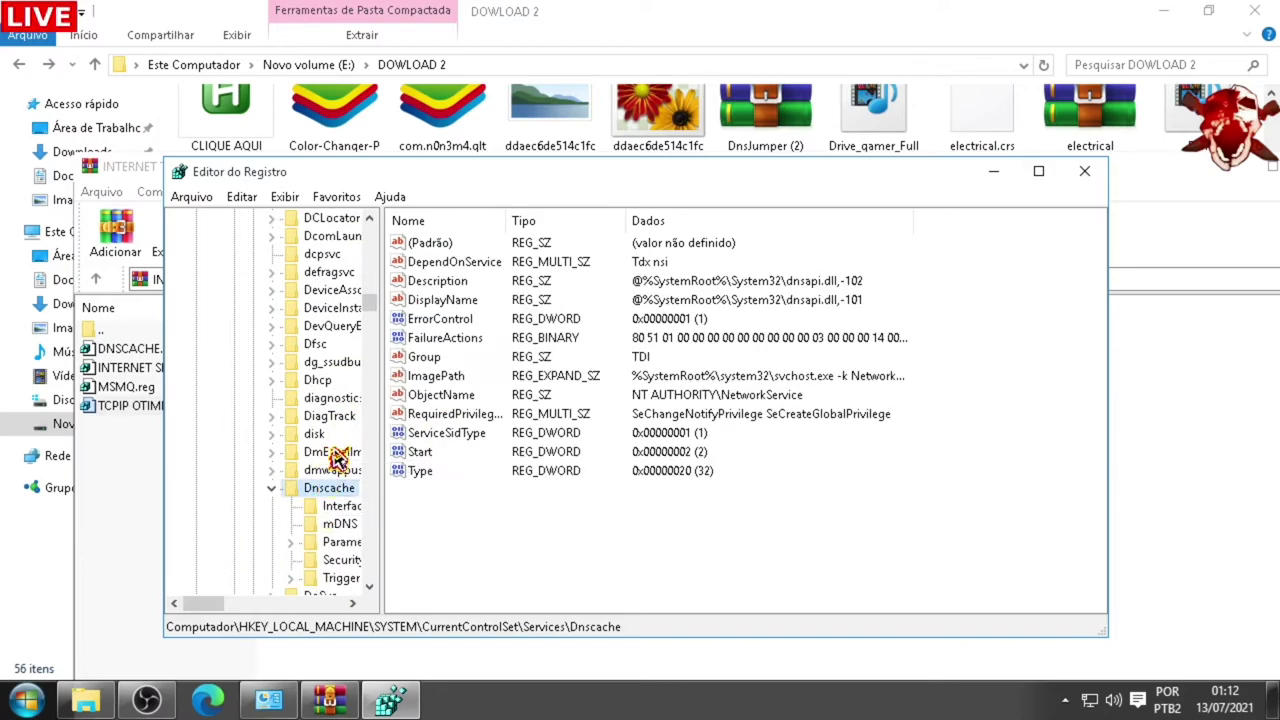
double_click(322, 542)
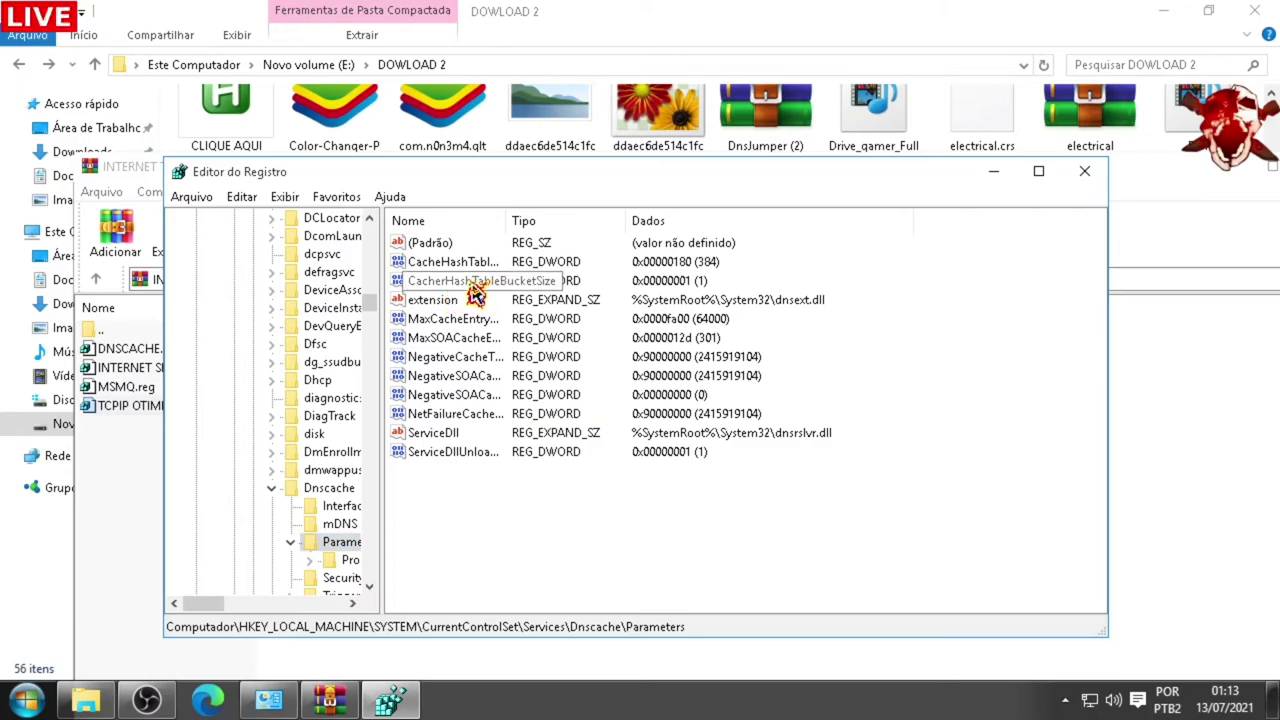
Examine the DNS cache values in the Parameters key, then close the Registry Editor and the INTERNET TURBO archive
click(472, 283)
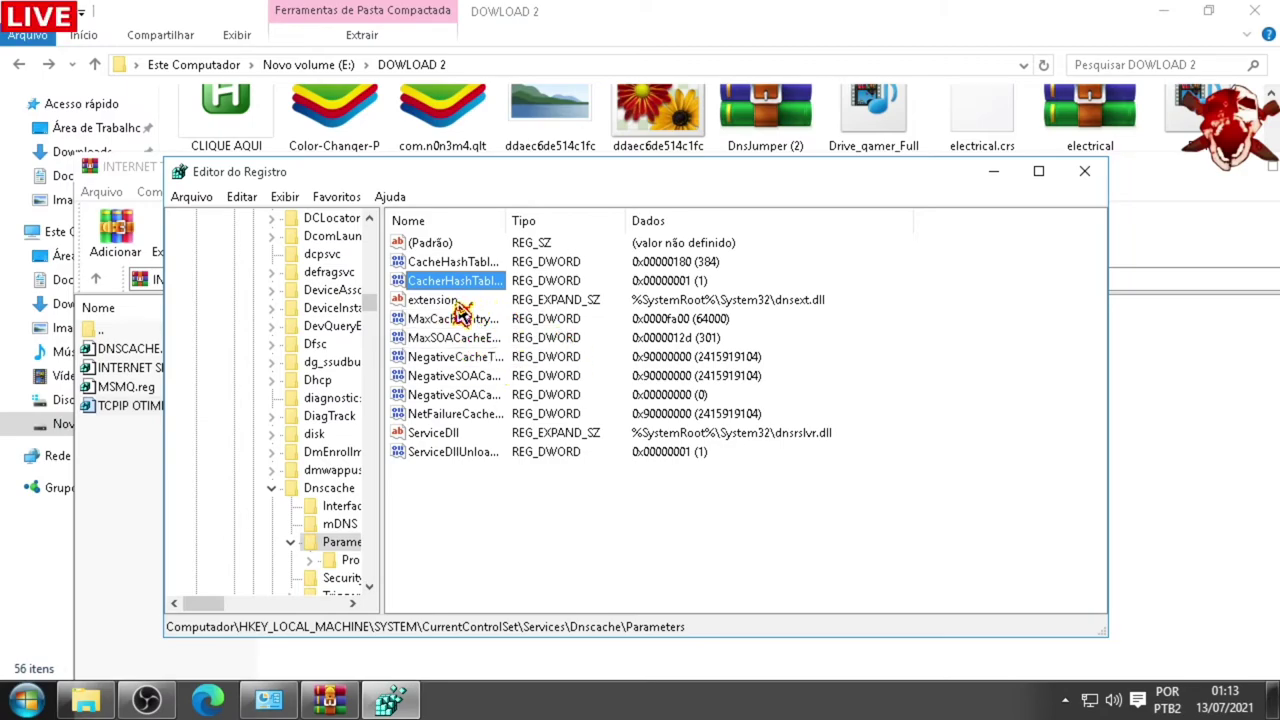
click(434, 377)
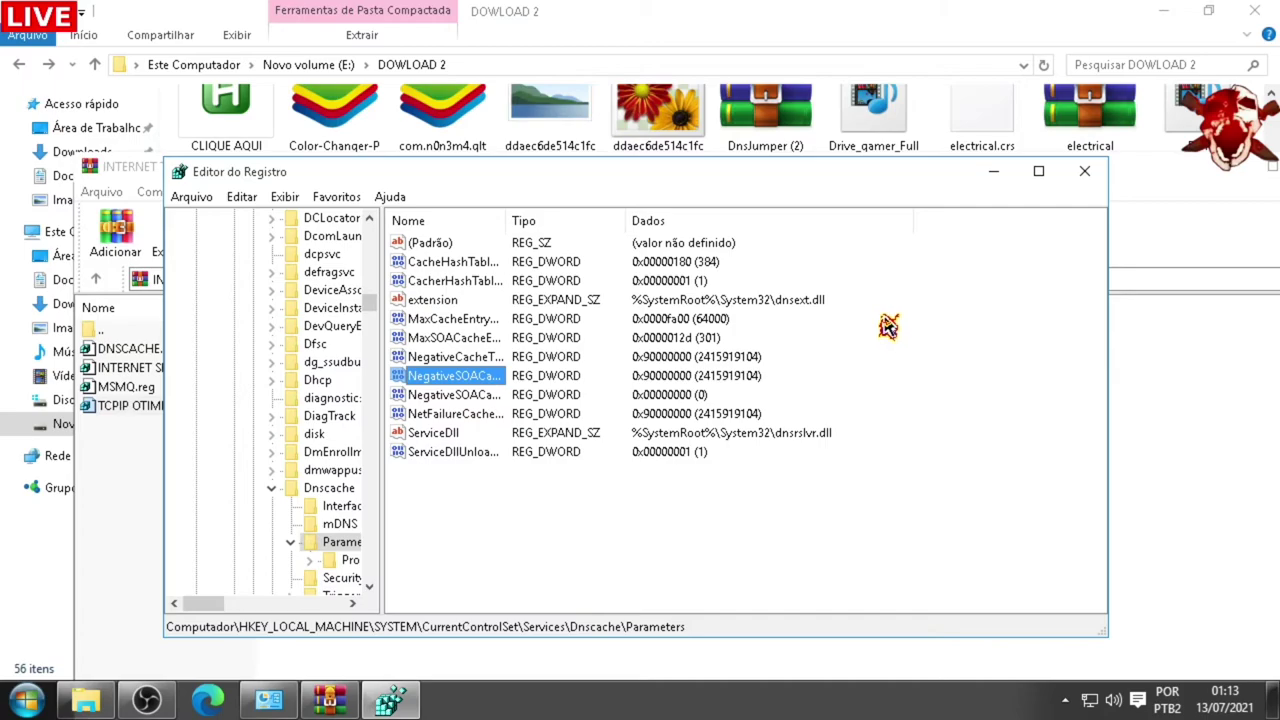
click(1084, 172)
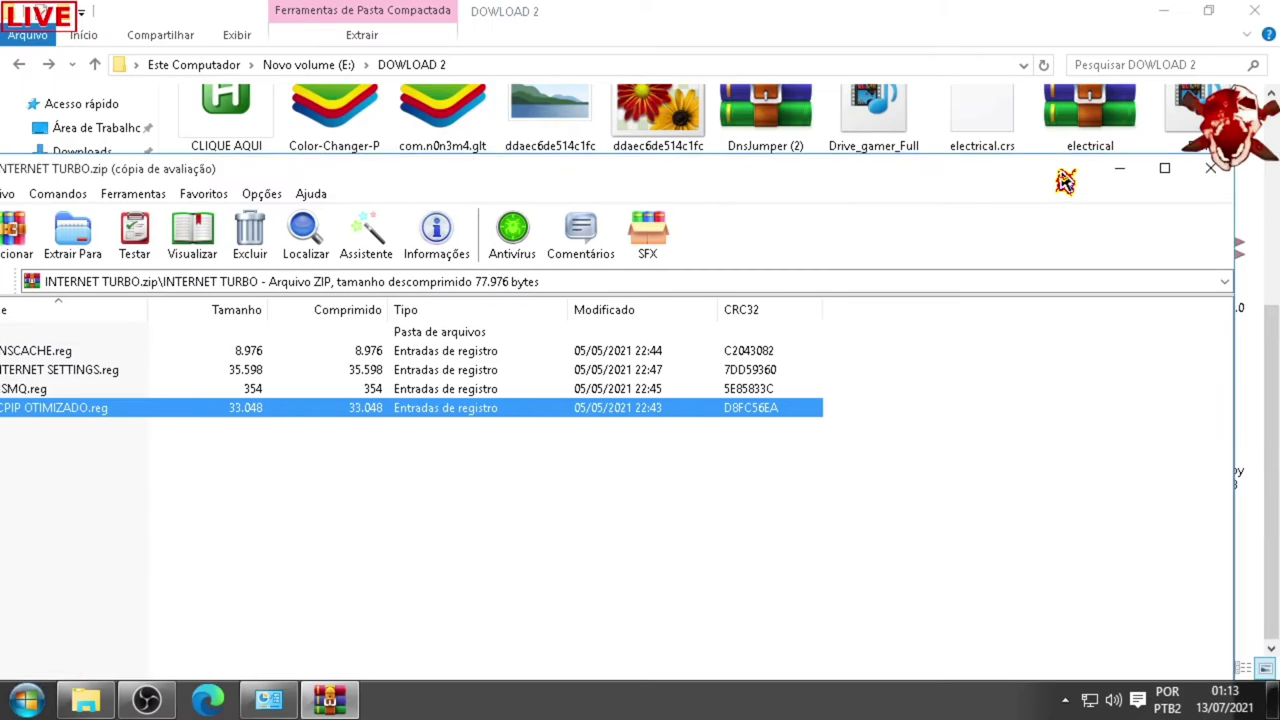
click(1141, 169)
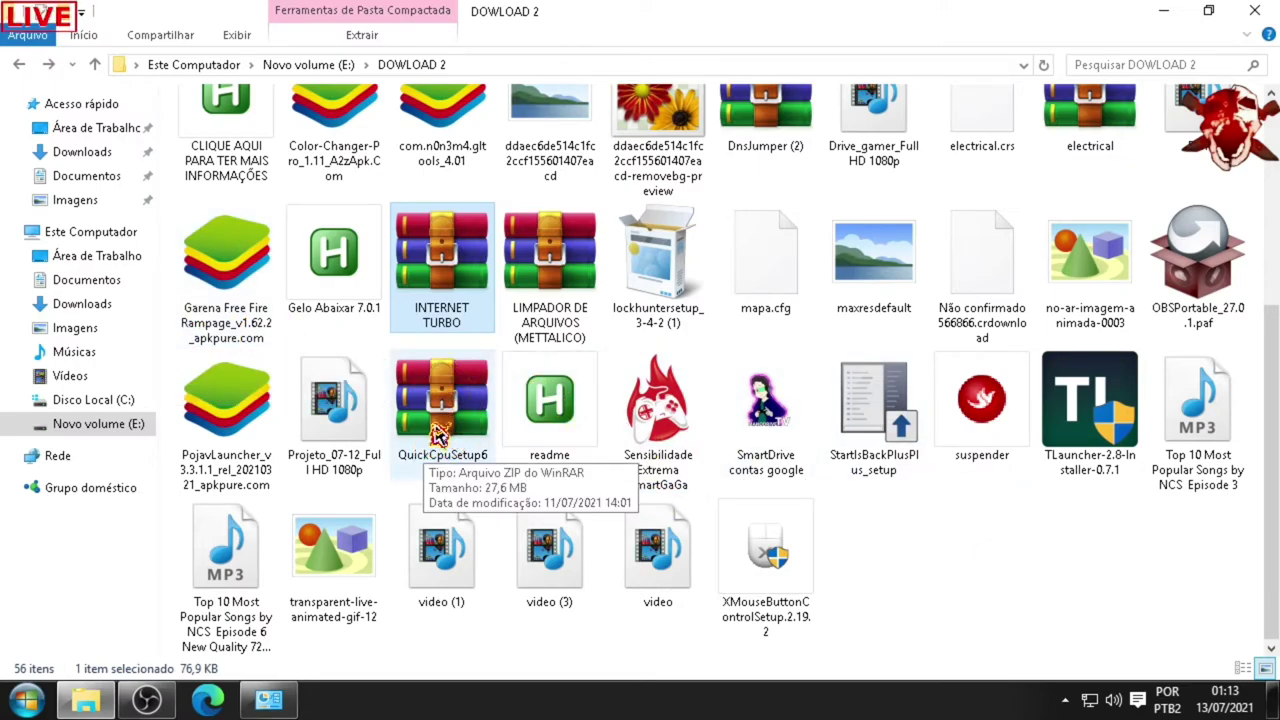
Point out the QuickCpuSetup64 archive, minimize the folder window and launch QuickCPU from the desktop
click(432, 432)
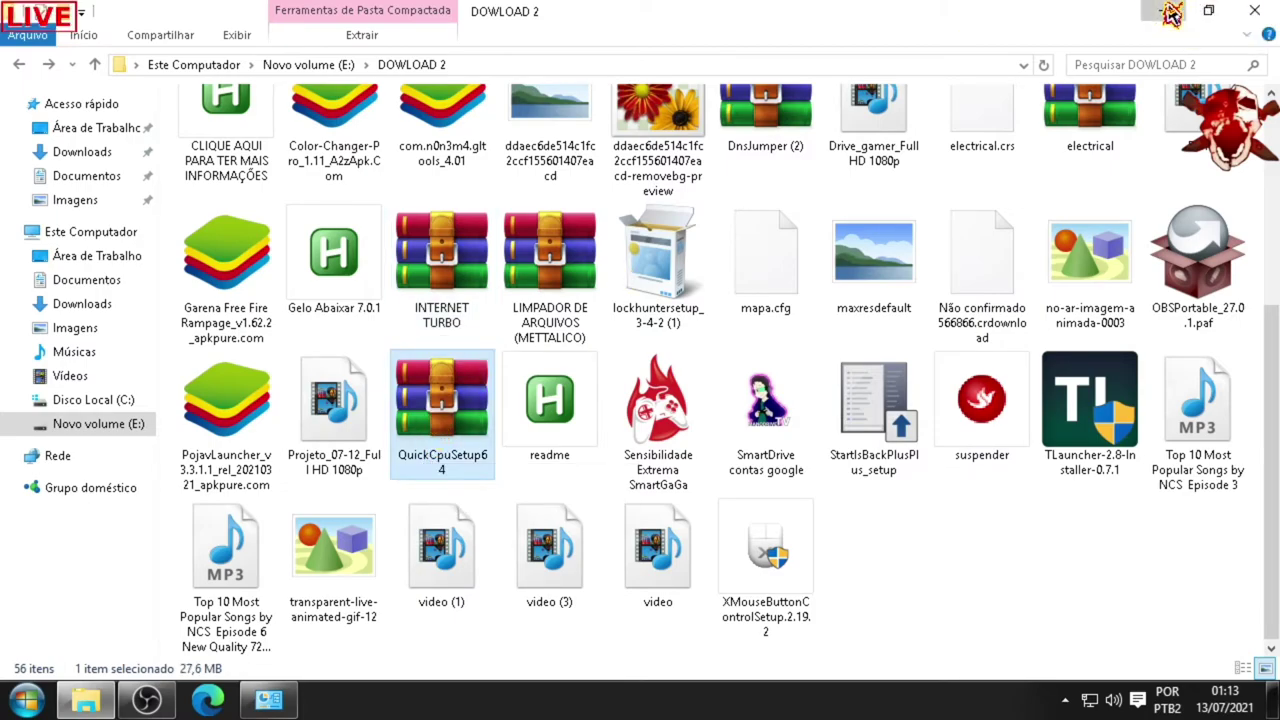
click(1165, 11)
click(120, 270)
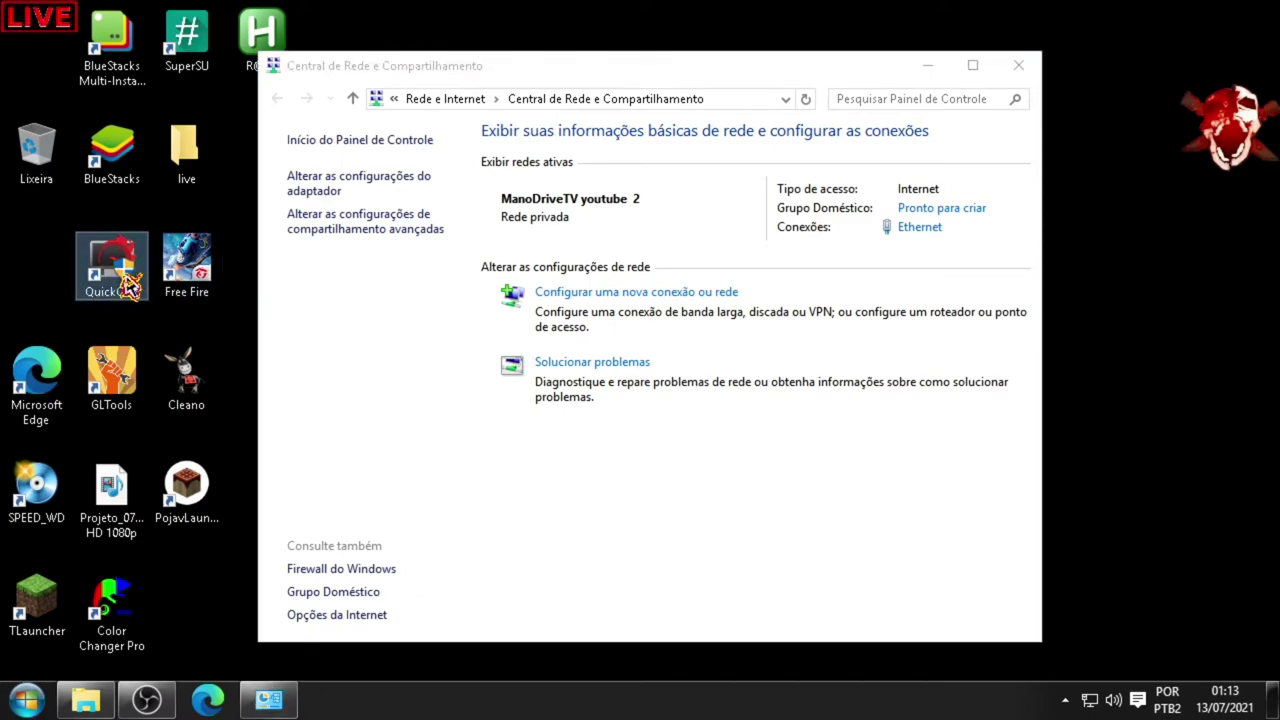
double_click(128, 287)
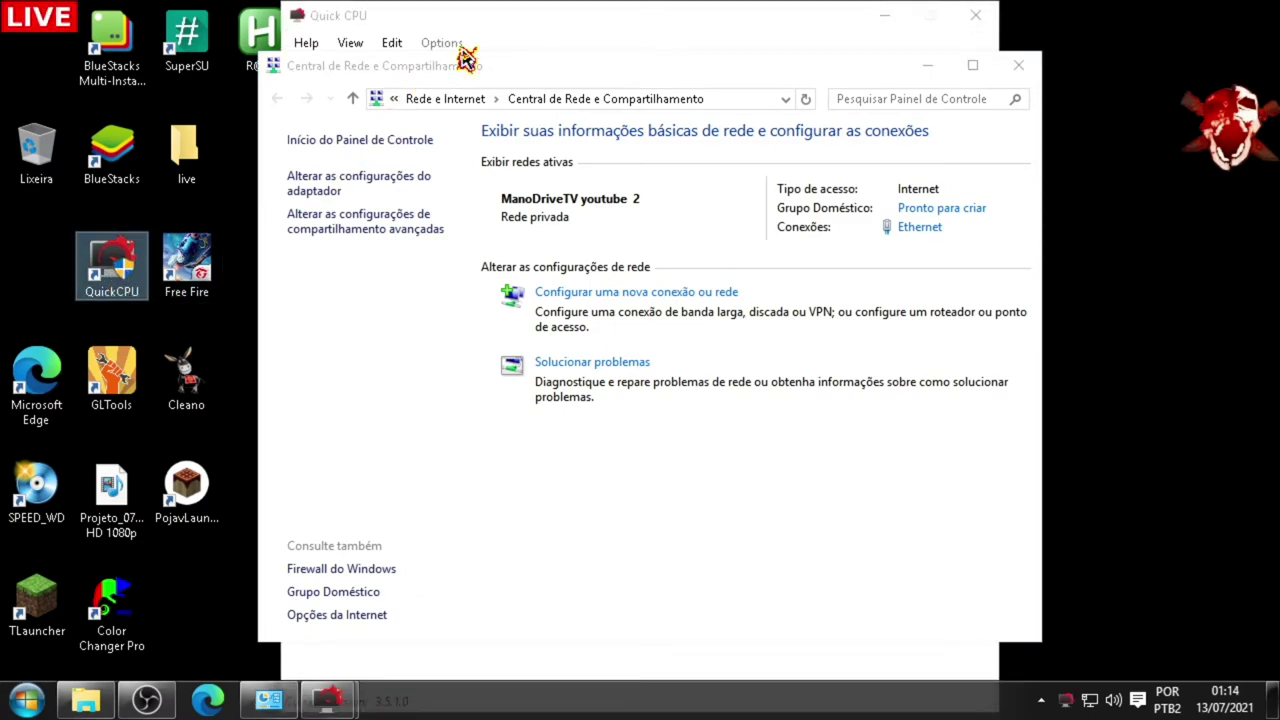
Apply the Maximum performance preset in Quick CPU, accept the listed changes and show the CPU and memory summary
click(523, 29)
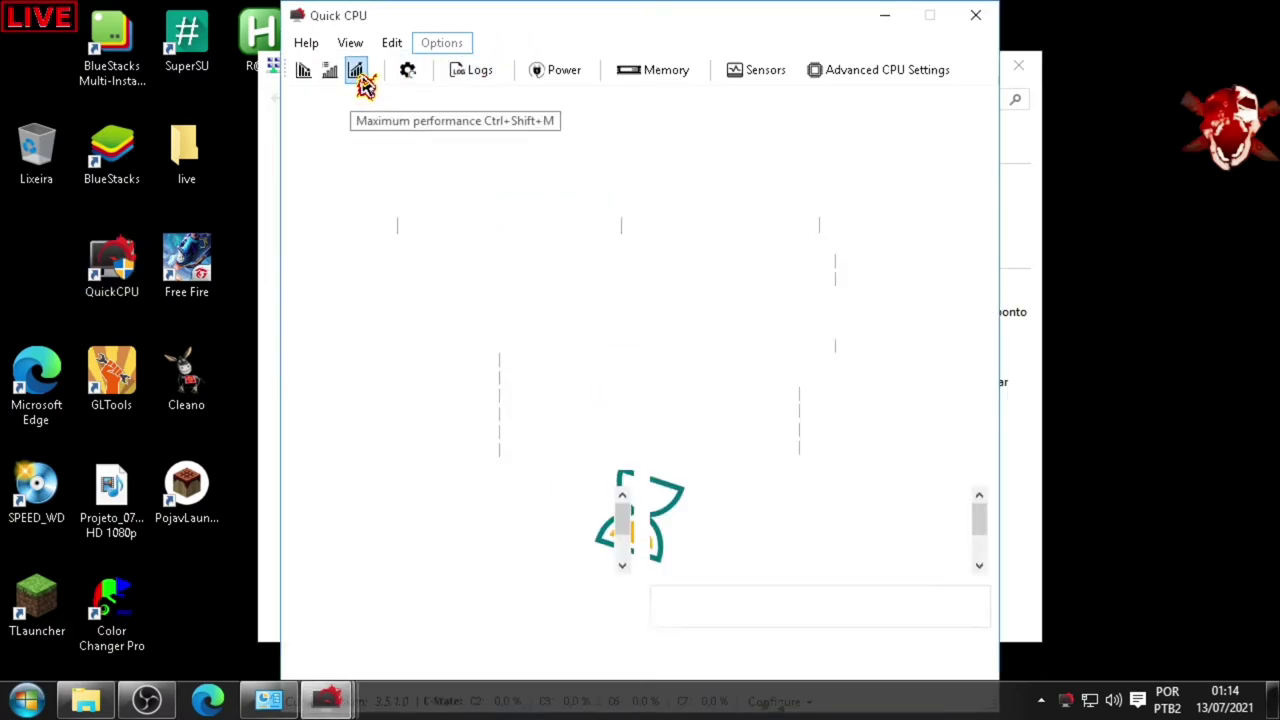
click(360, 76)
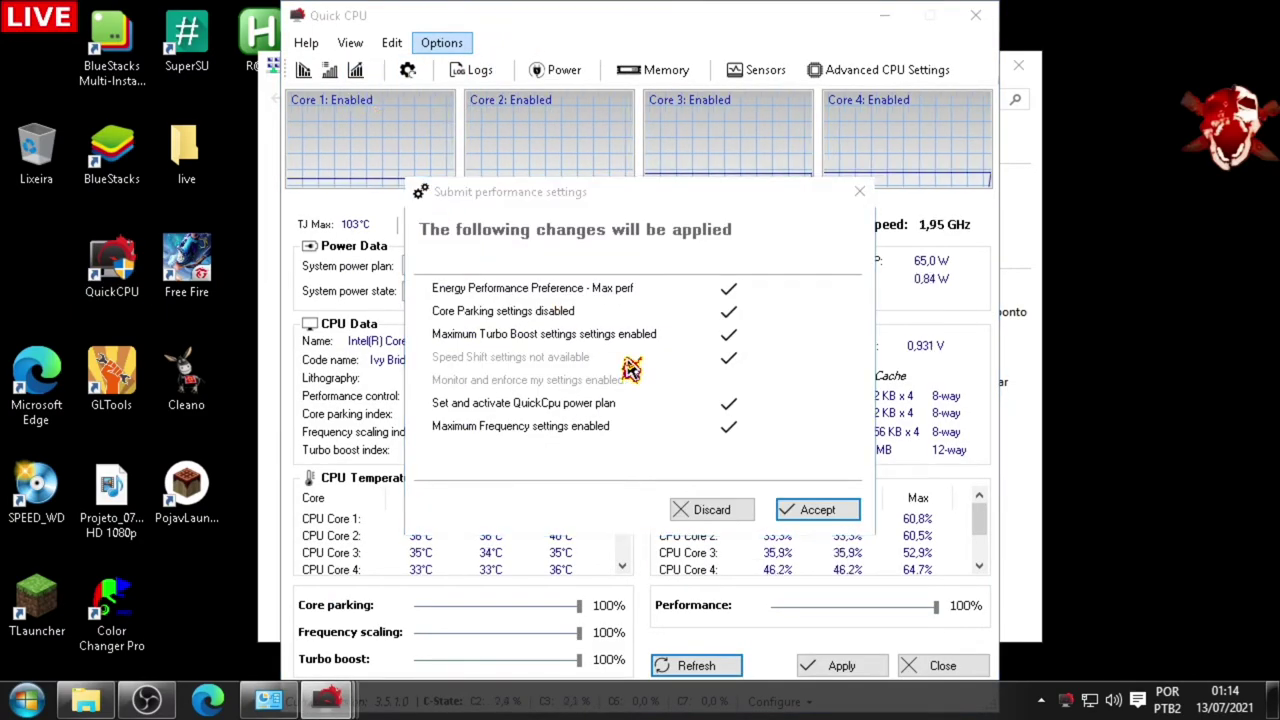
click(810, 512)
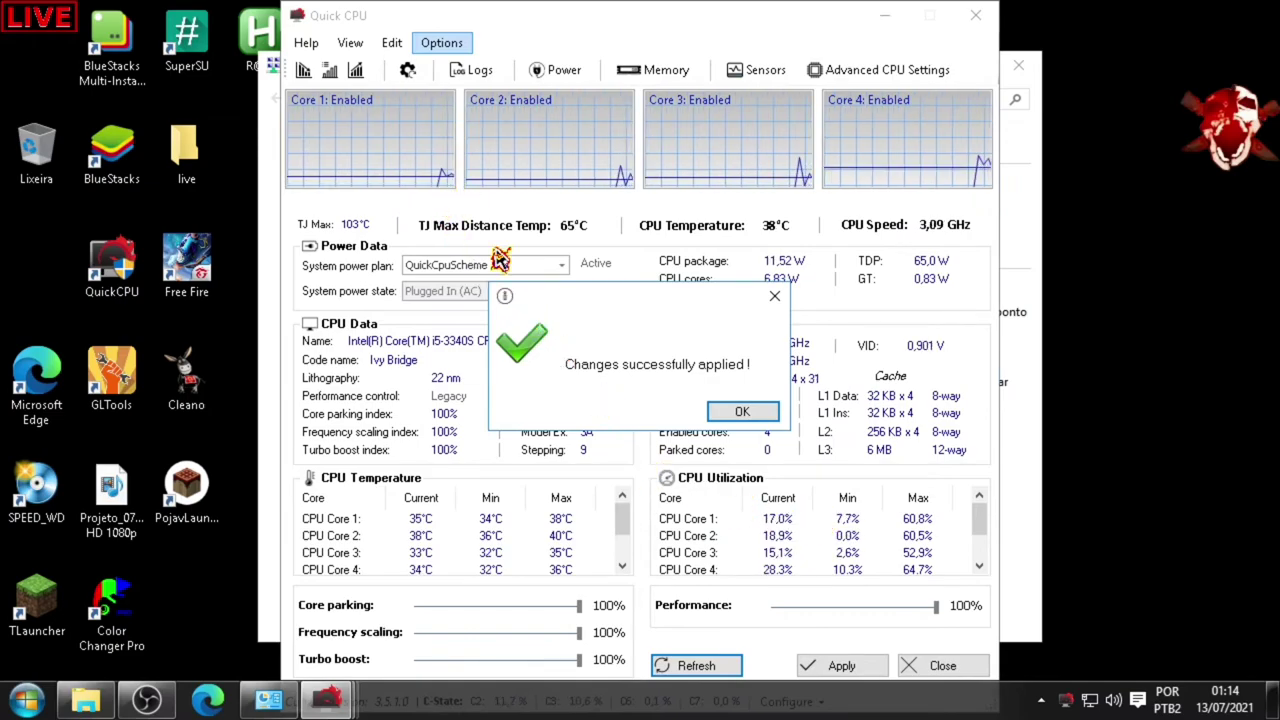
click(736, 414)
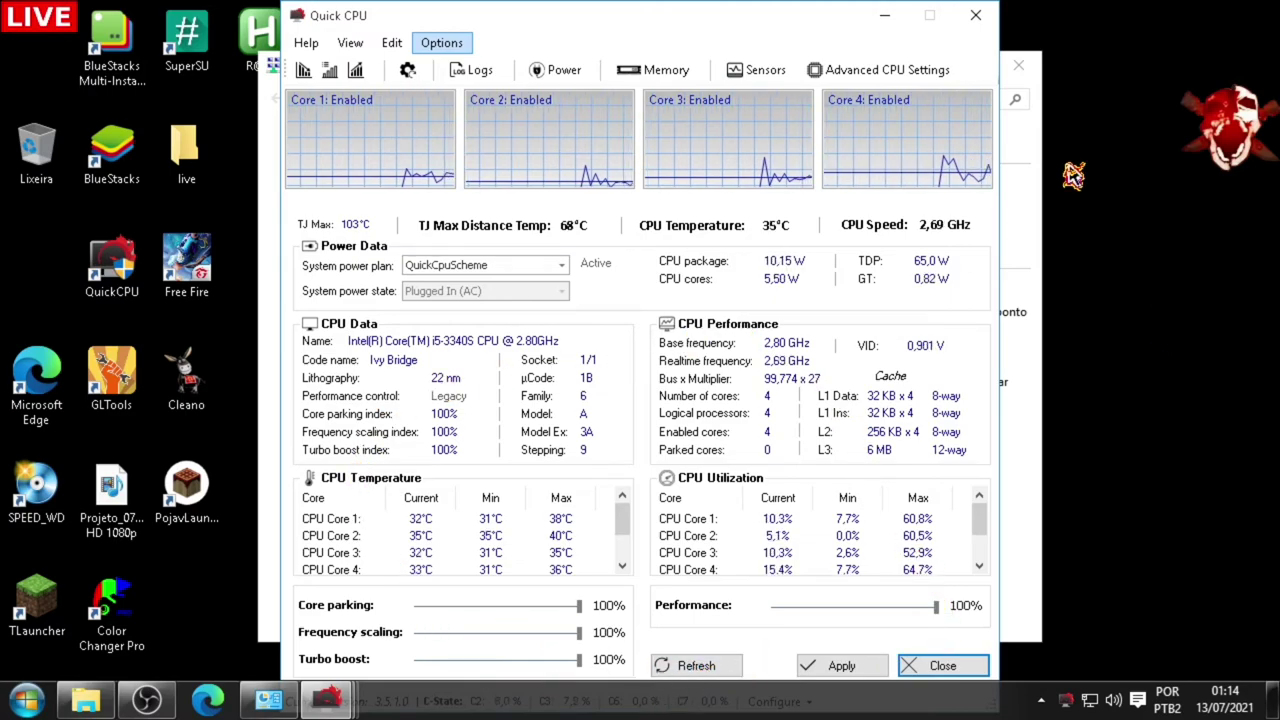
click(1065, 700)
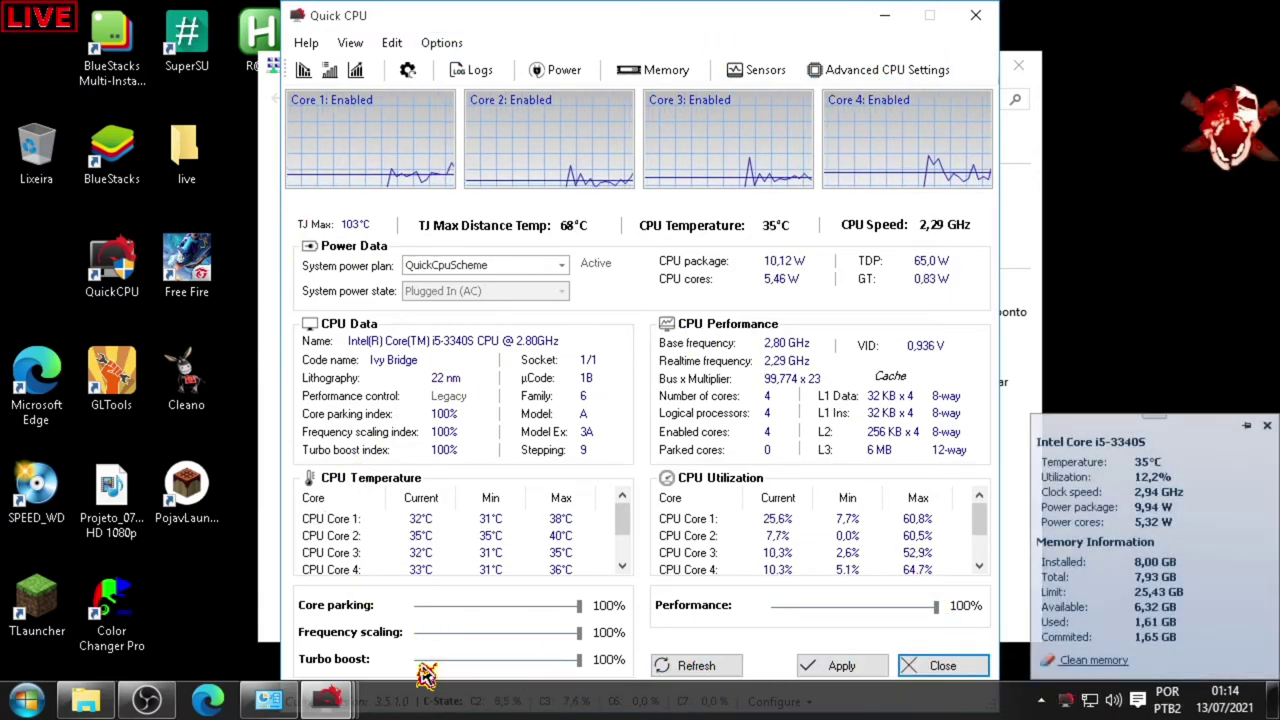
click(27, 700)
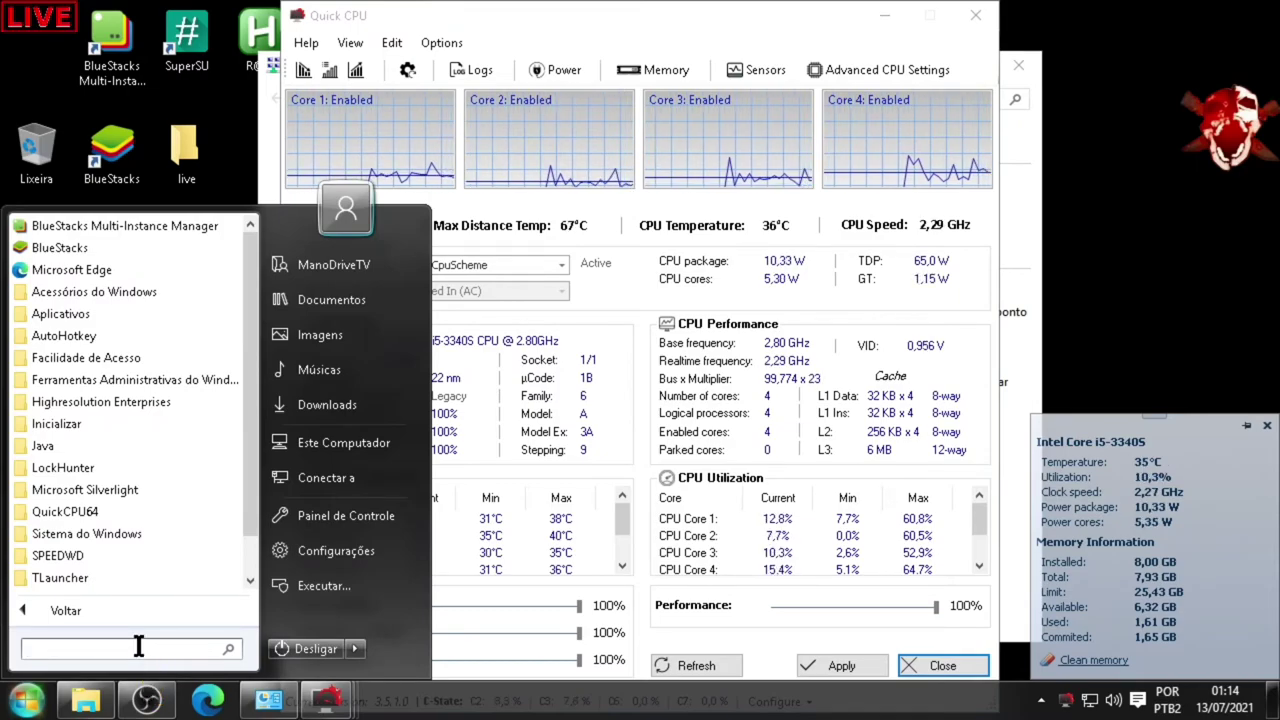
text(ene)
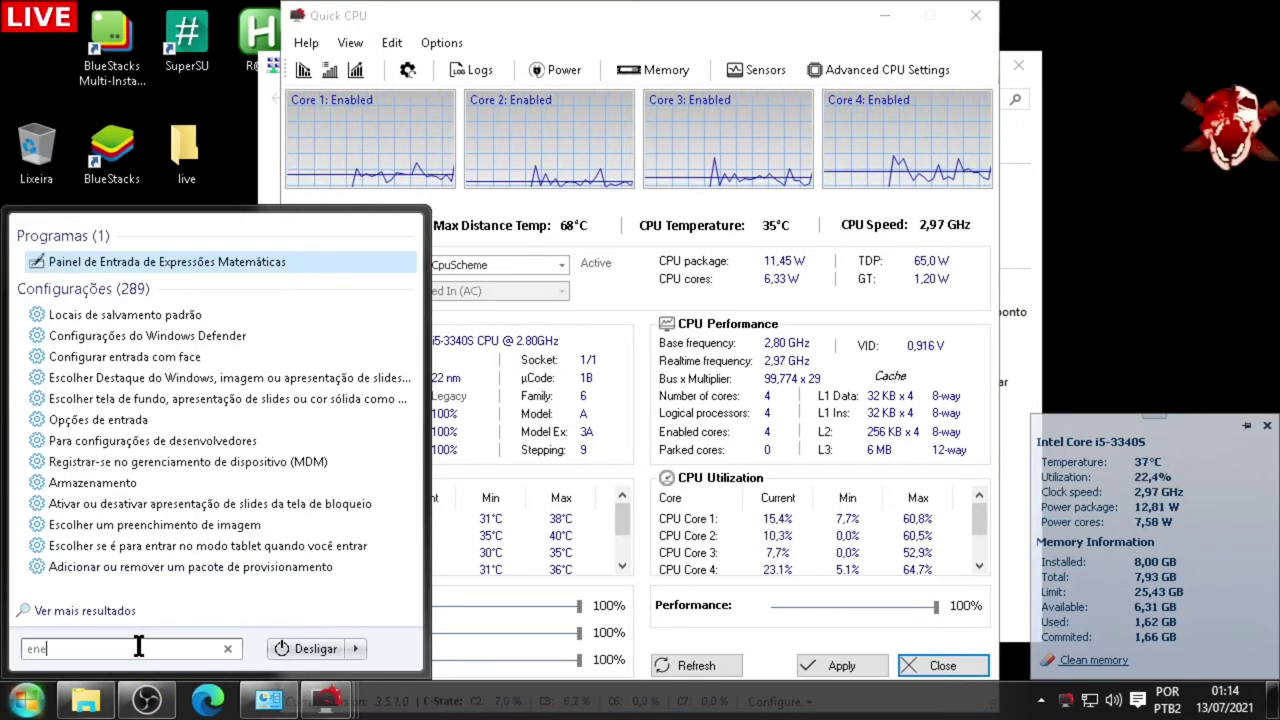
text(rgi)
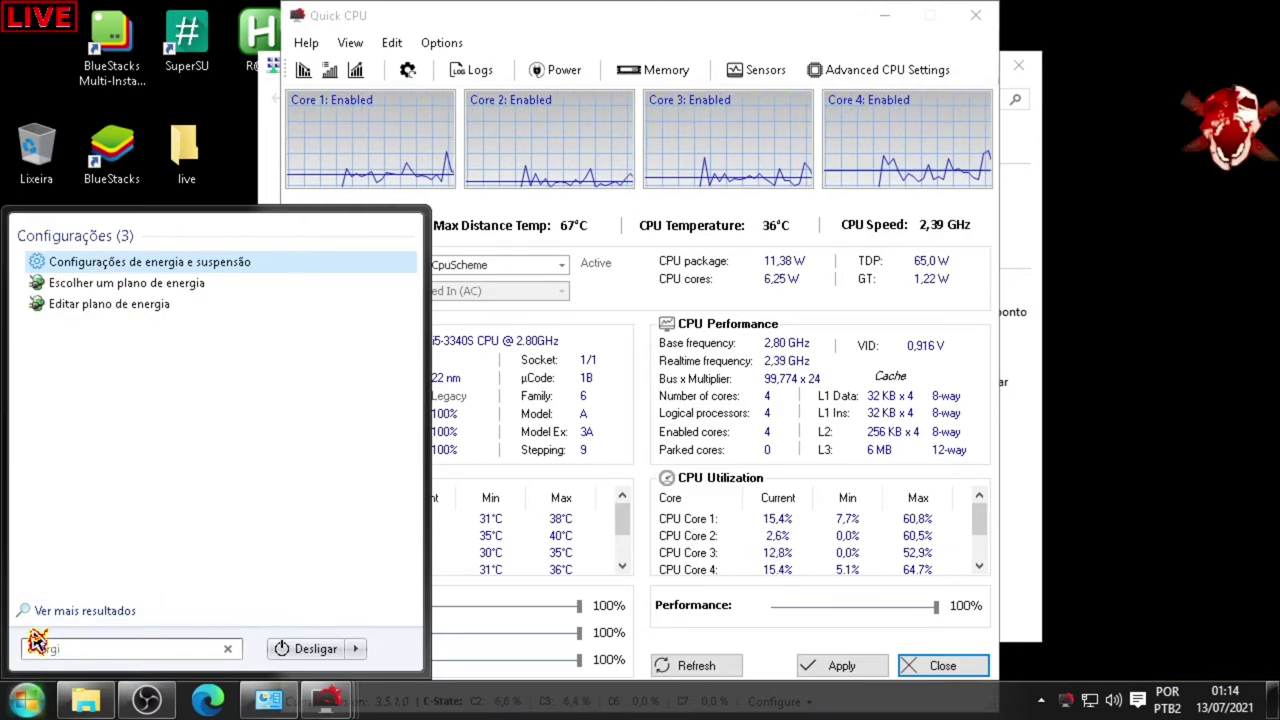
click(152, 305)
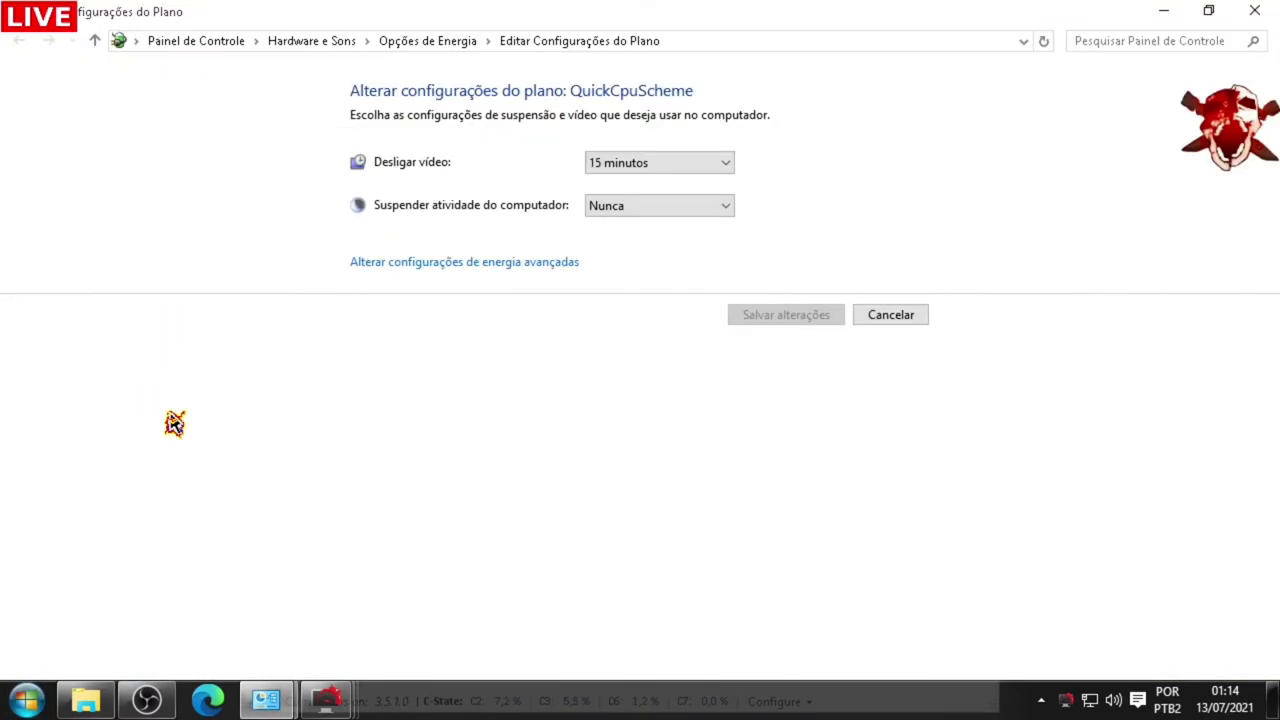
click(530, 265)
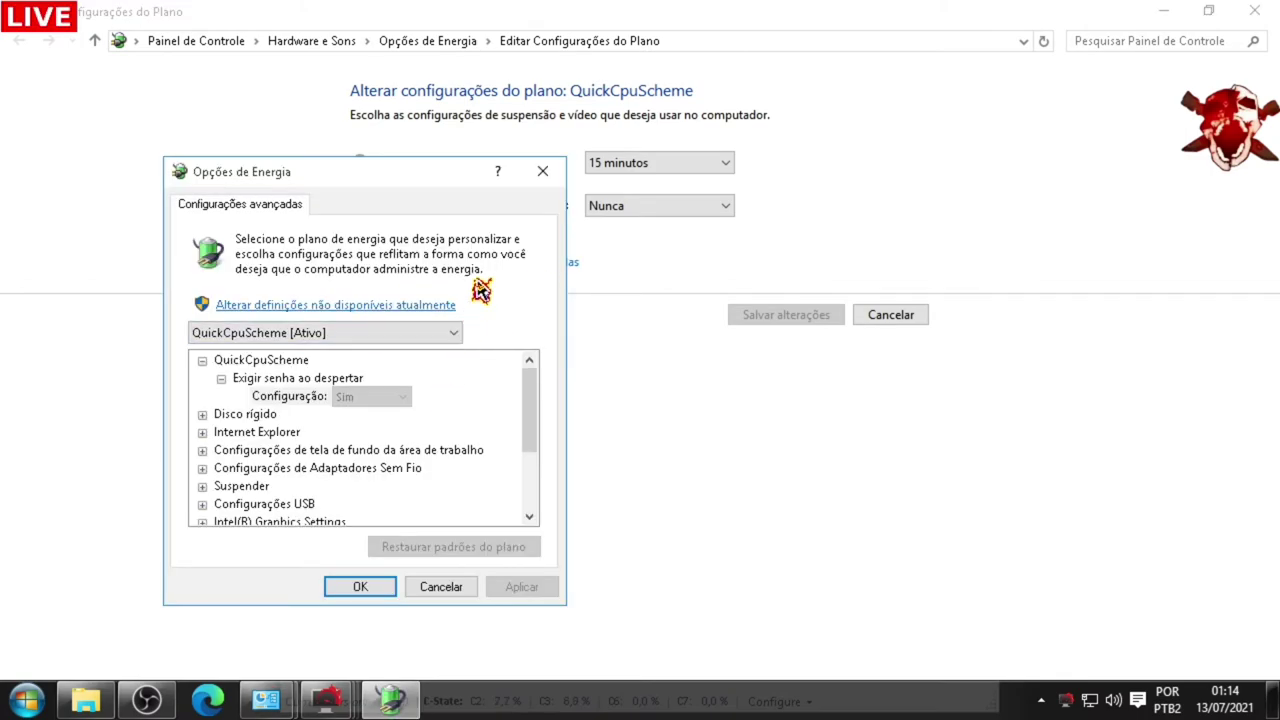
click(200, 41)
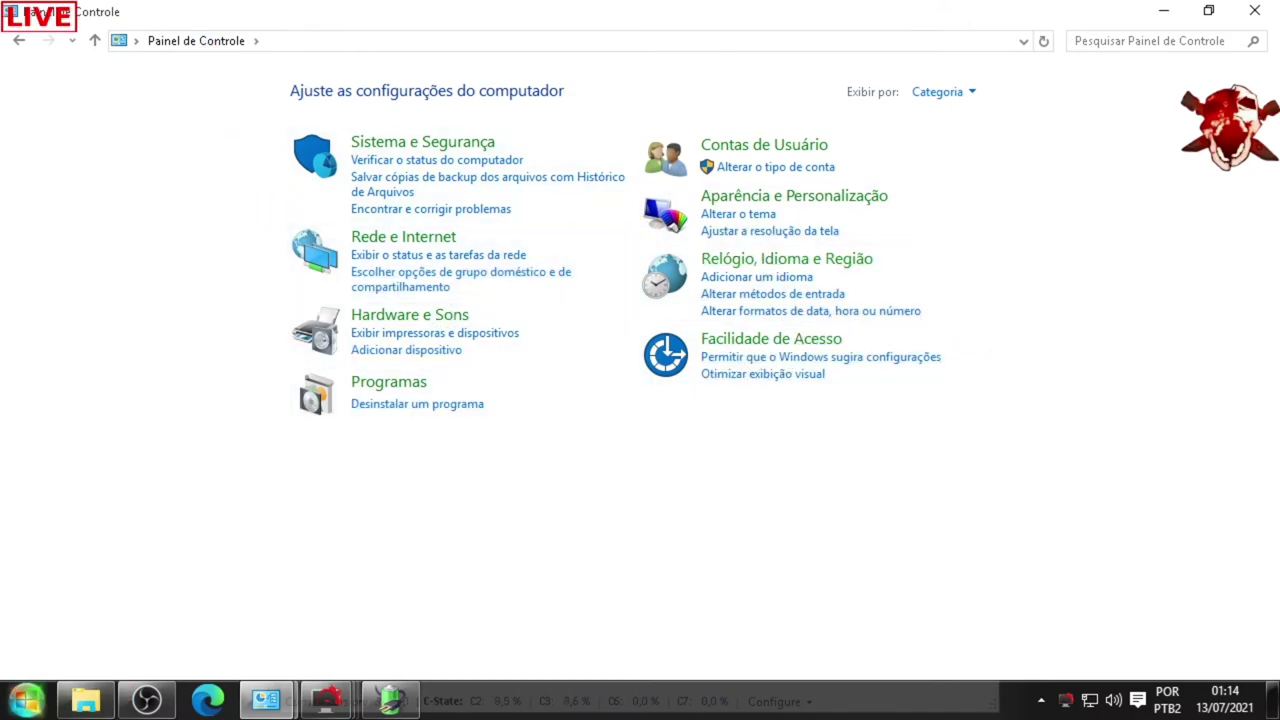
click(26, 700)
click(414, 704)
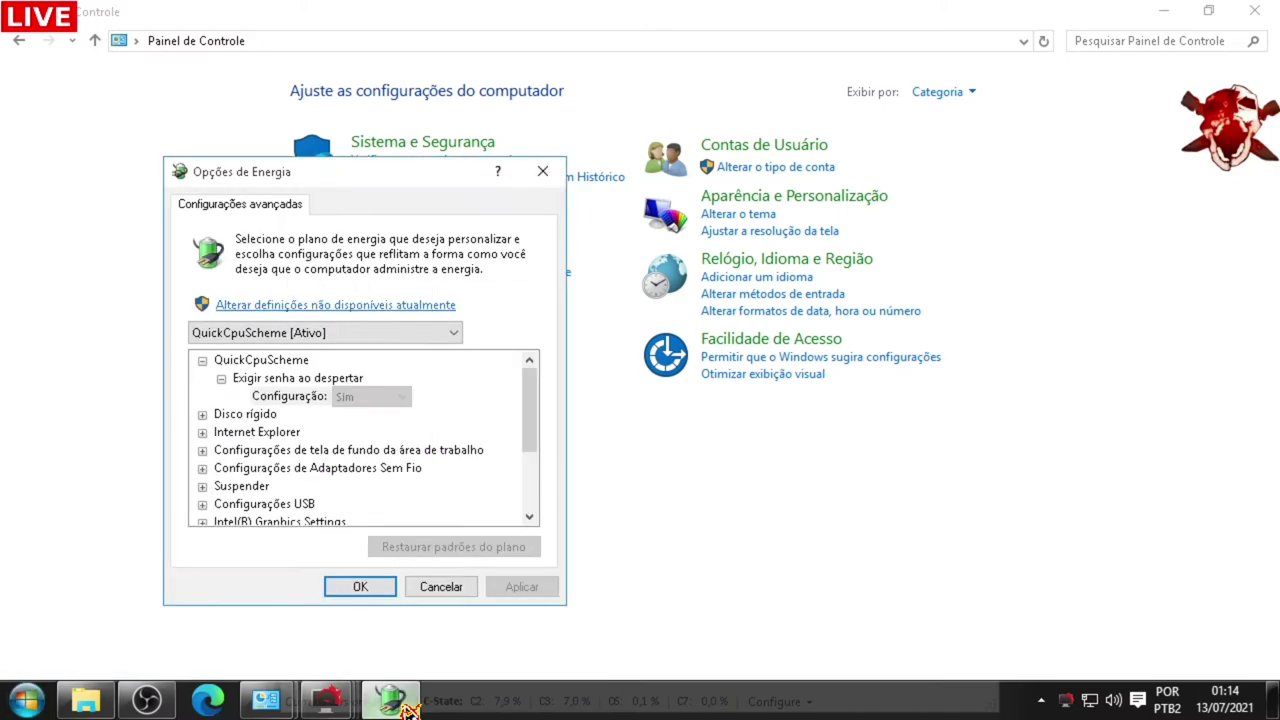
click(543, 172)
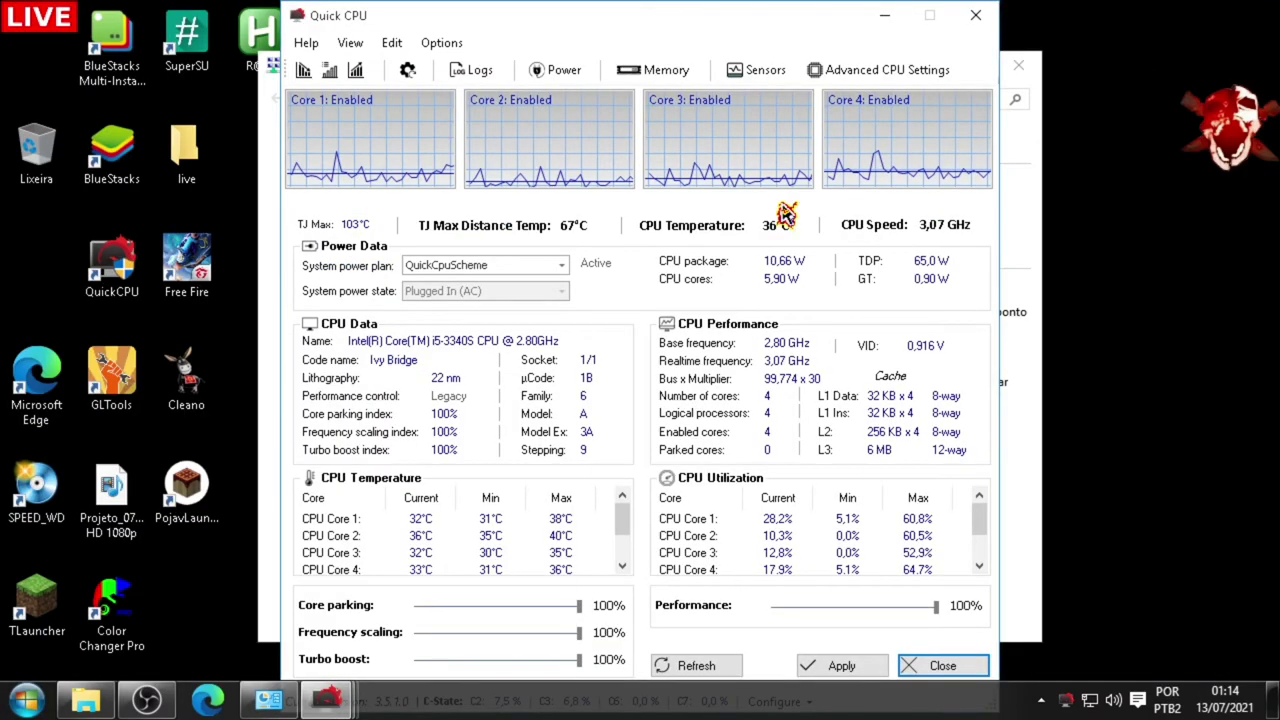
Find the Windows power plan selection, activate the Driver Booster Power Plan and close the power options window
click(26, 700)
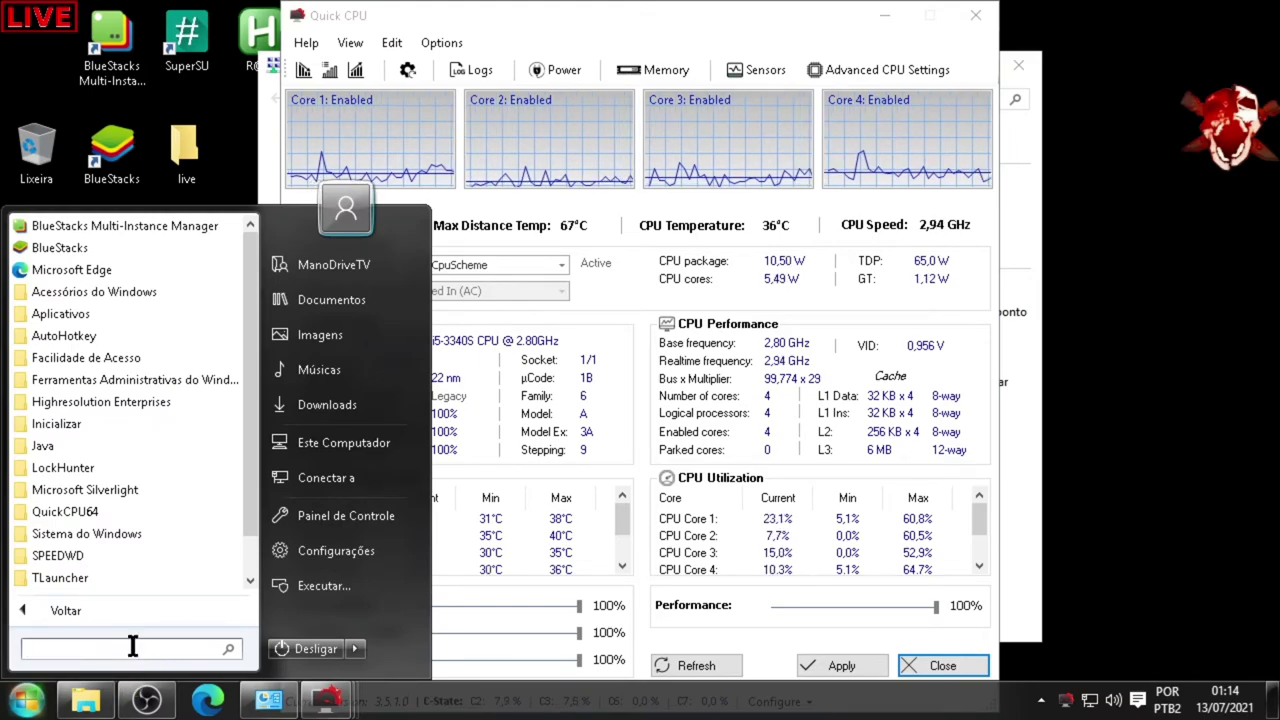
text(ene)
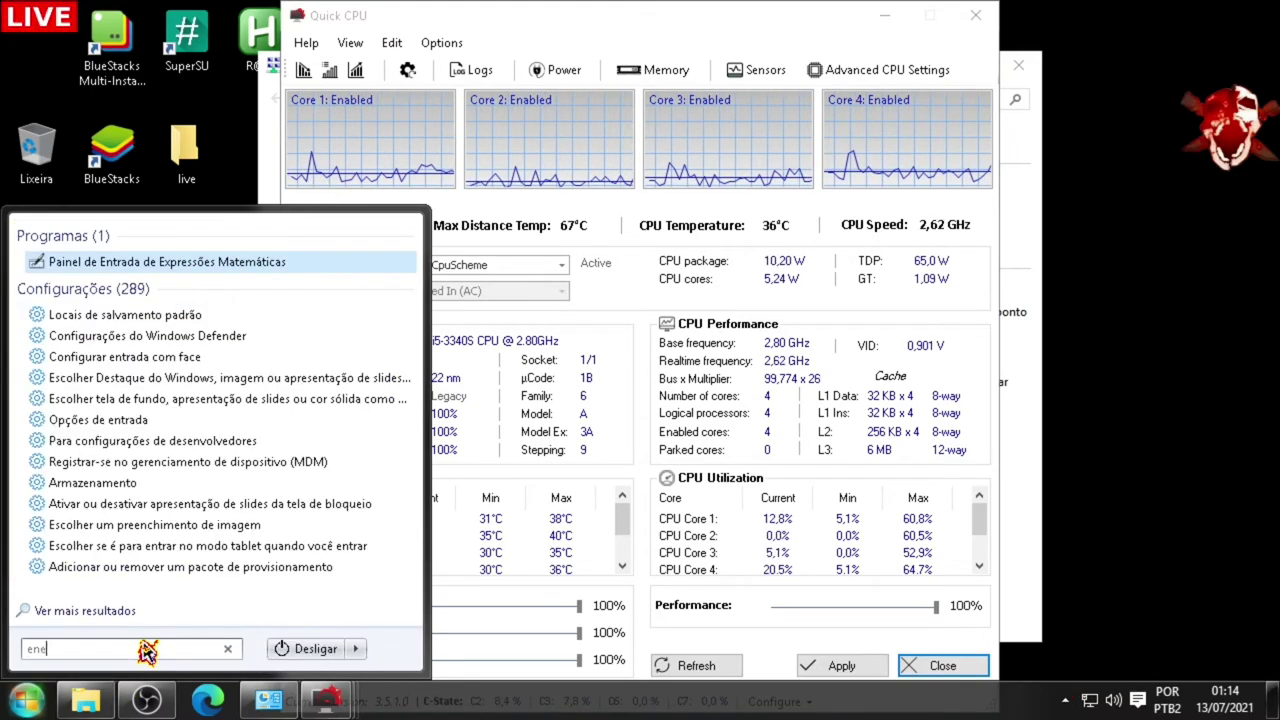
text(rg)
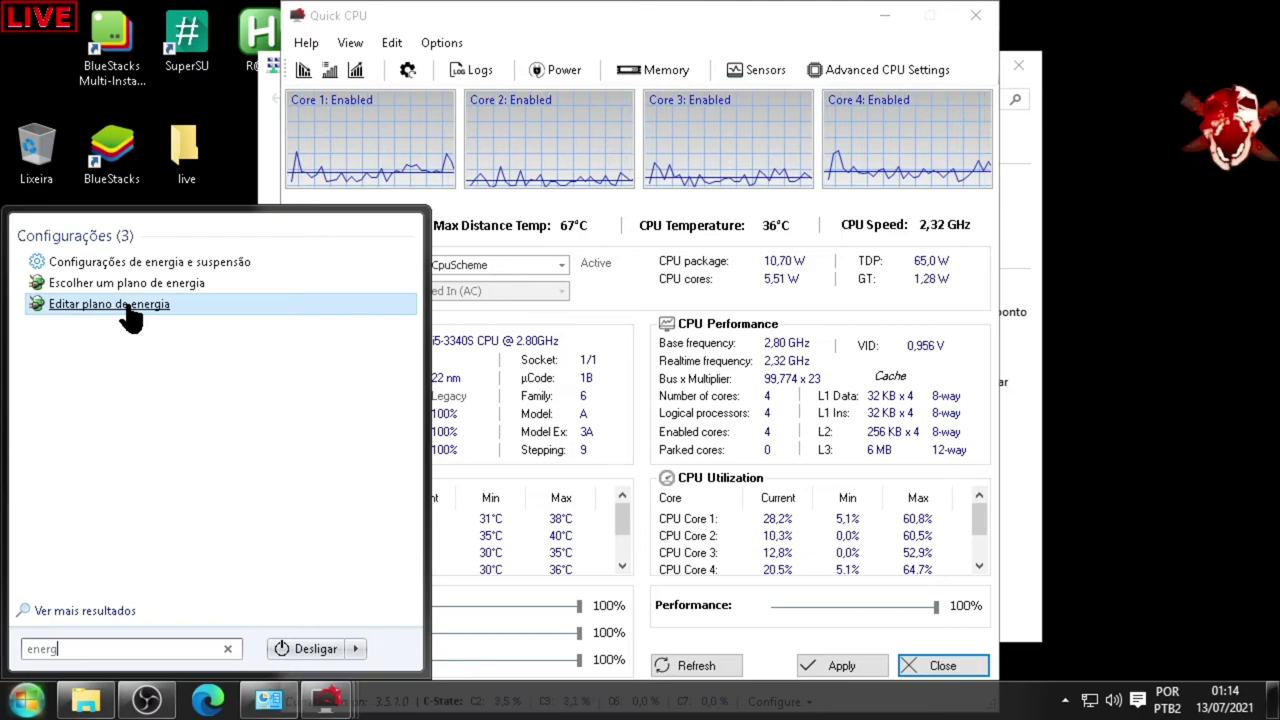
click(155, 287)
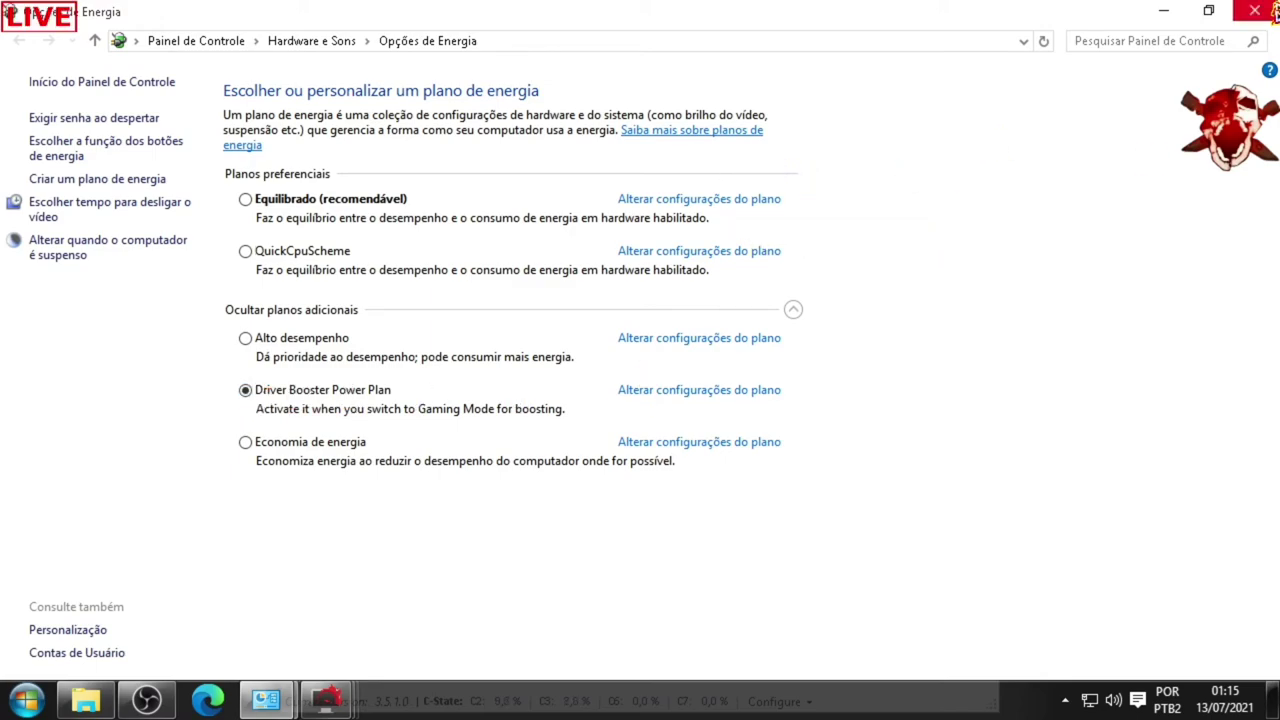
click(1262, 10)
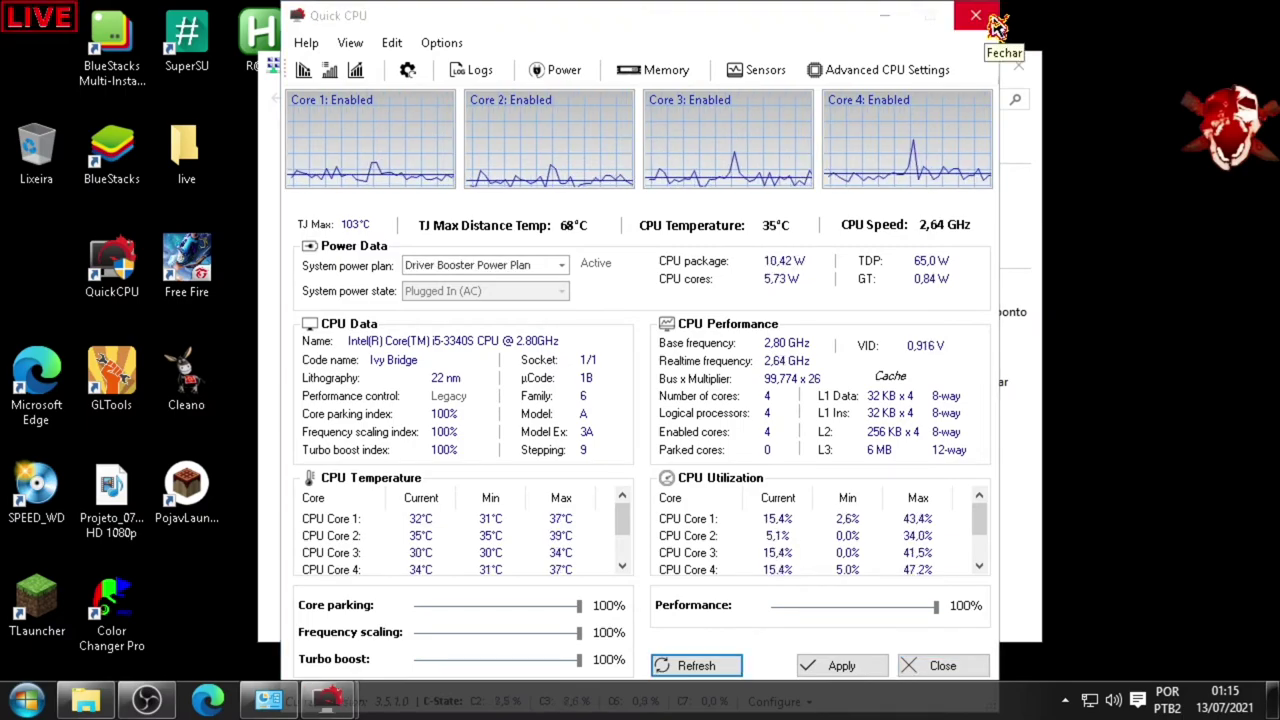
Close Quick CPU and the Network and Sharing Center, and move the QuickCPU shortcut to an empty area of the desktop
click(997, 27)
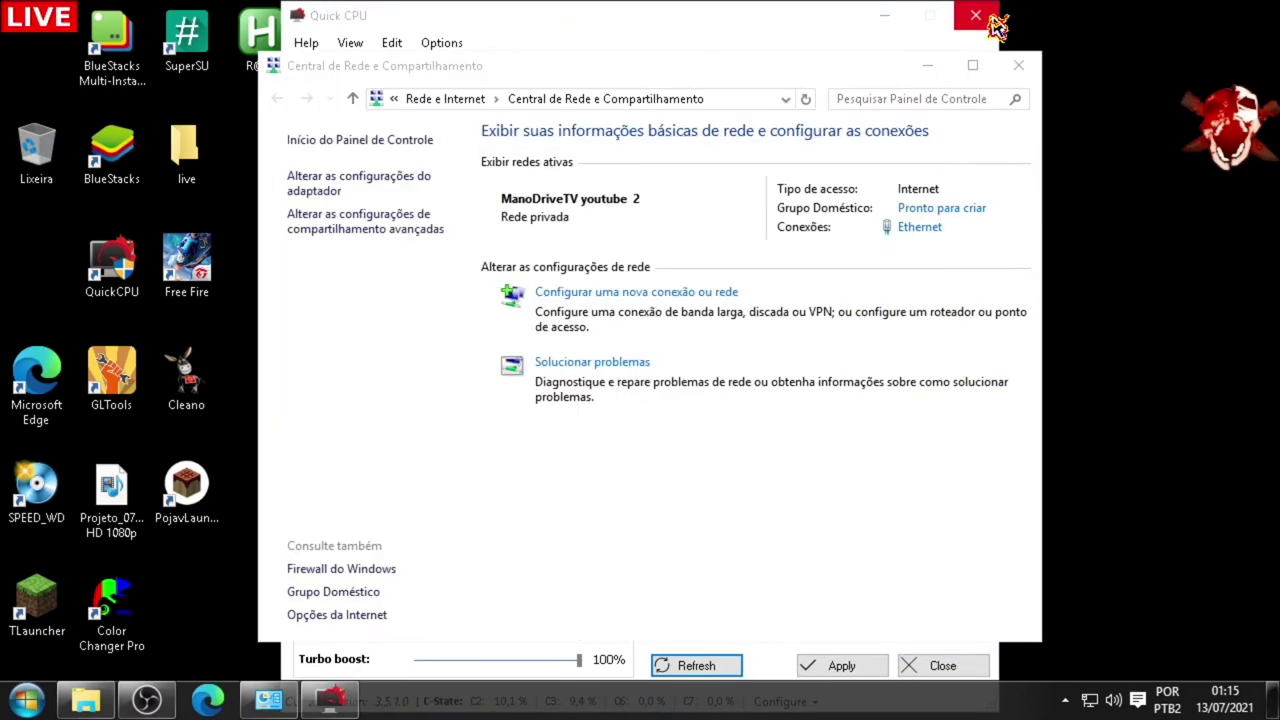
click(1028, 77)
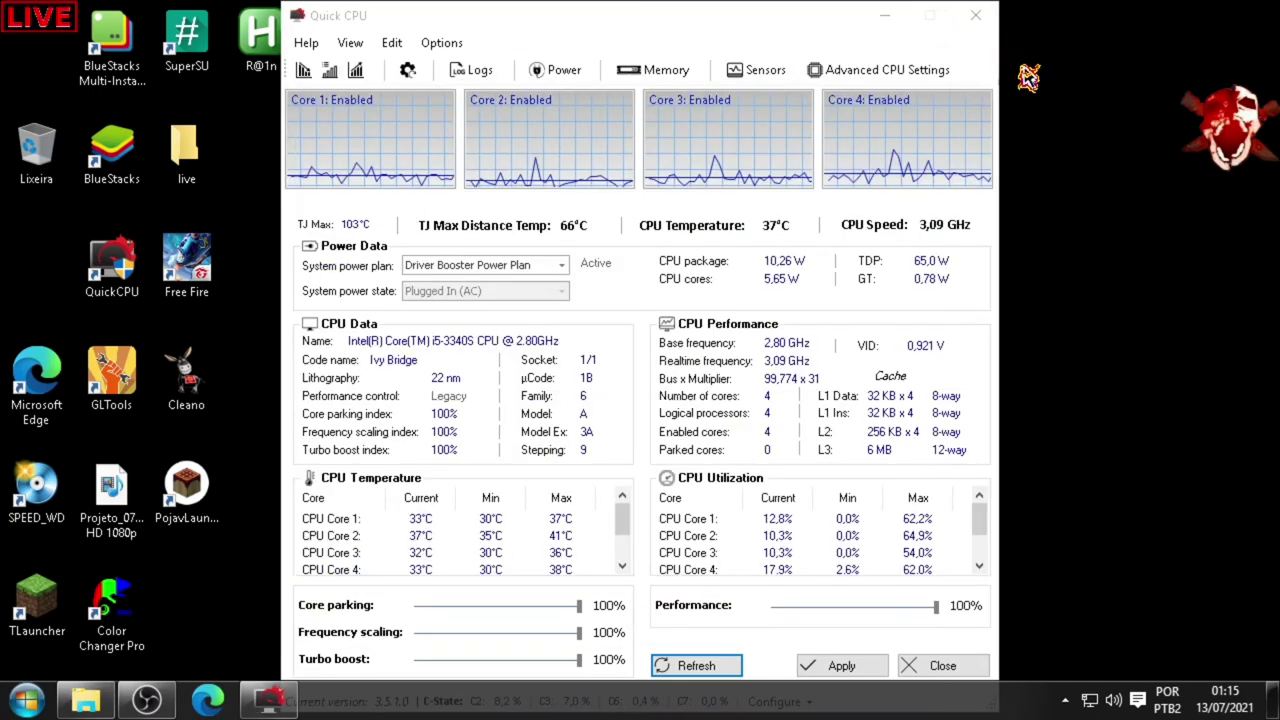
click(993, 27)
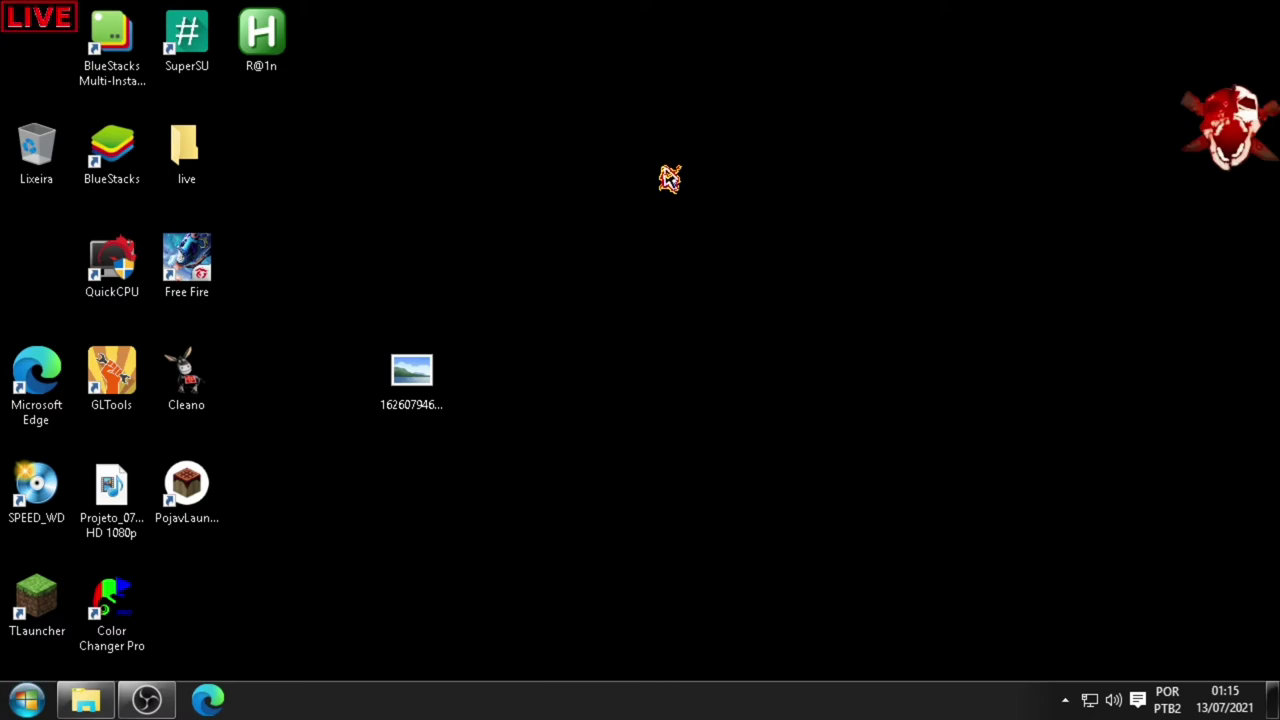
drag(108, 280, 558, 280)
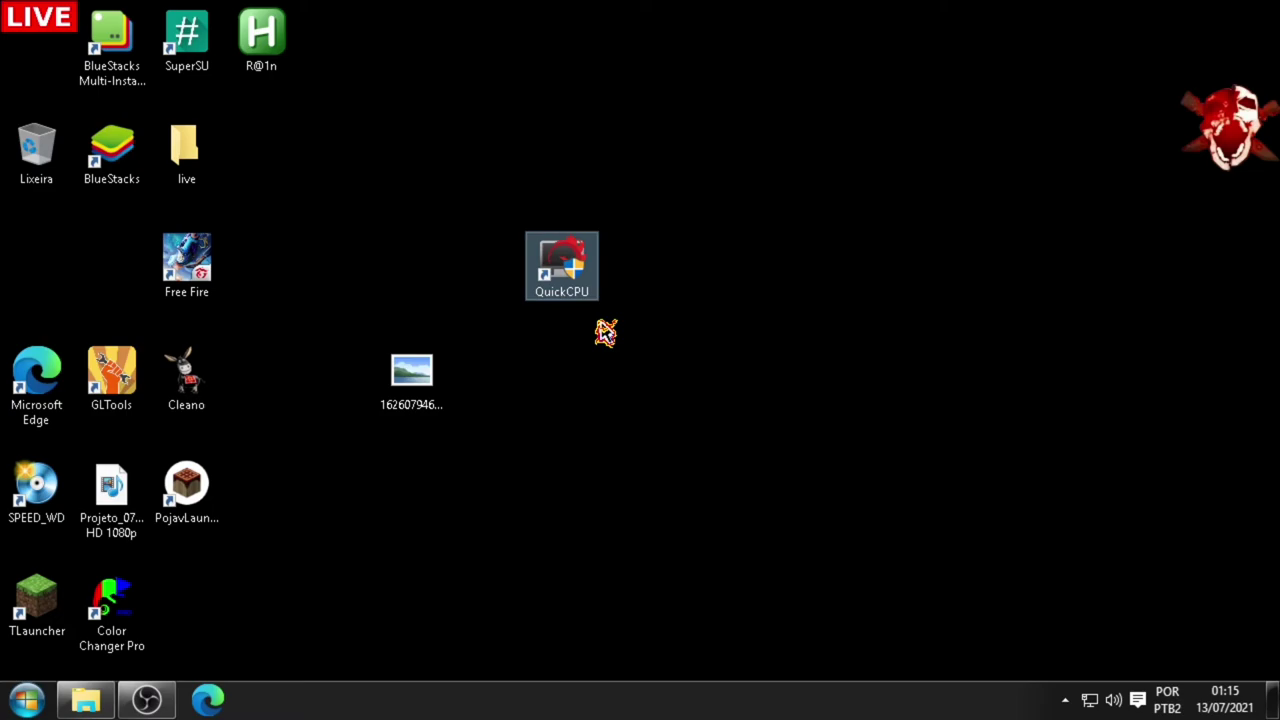
Switch to Microsoft Edge, search the web for "net framework download" and open the official Microsoft download page
click(86, 699)
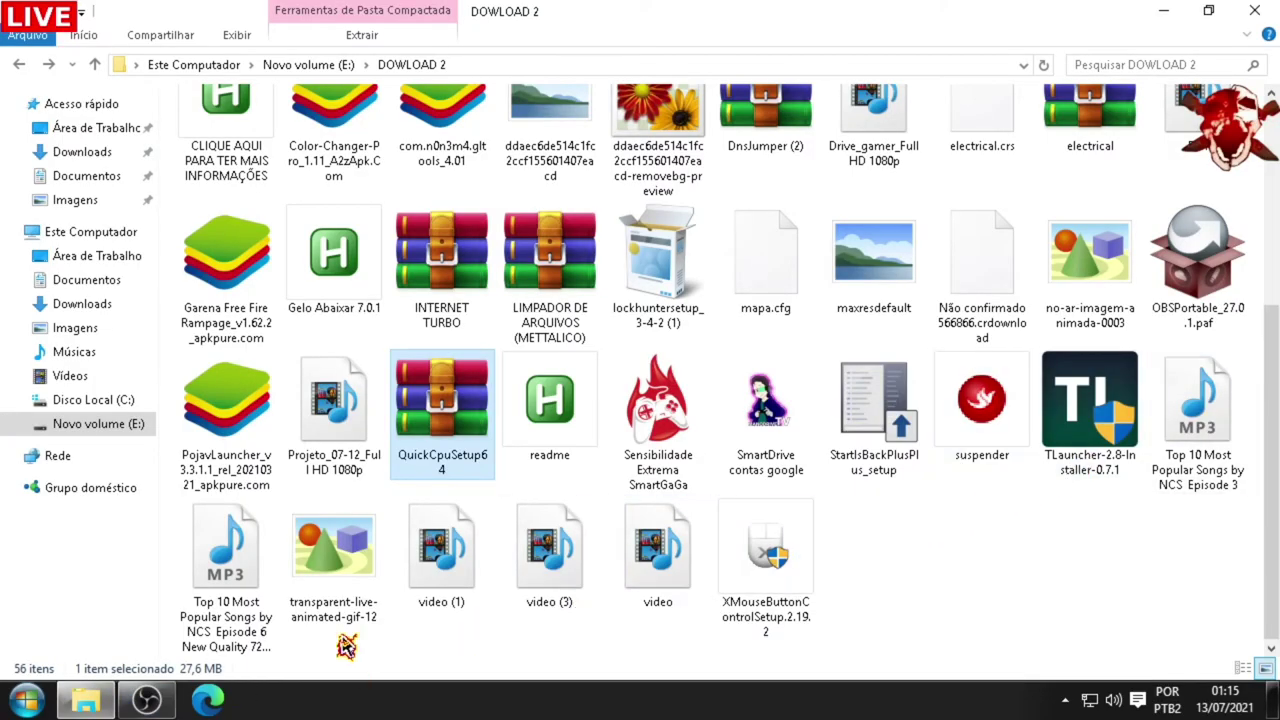
click(210, 701)
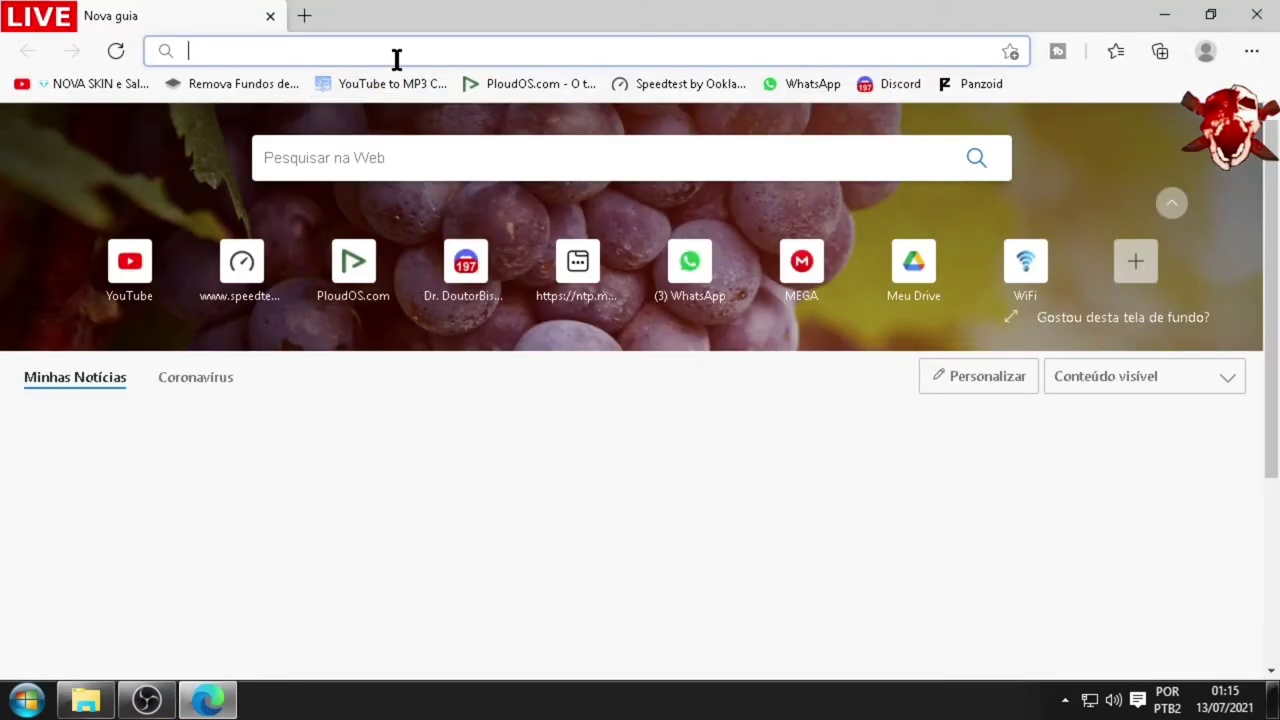
click(400, 55)
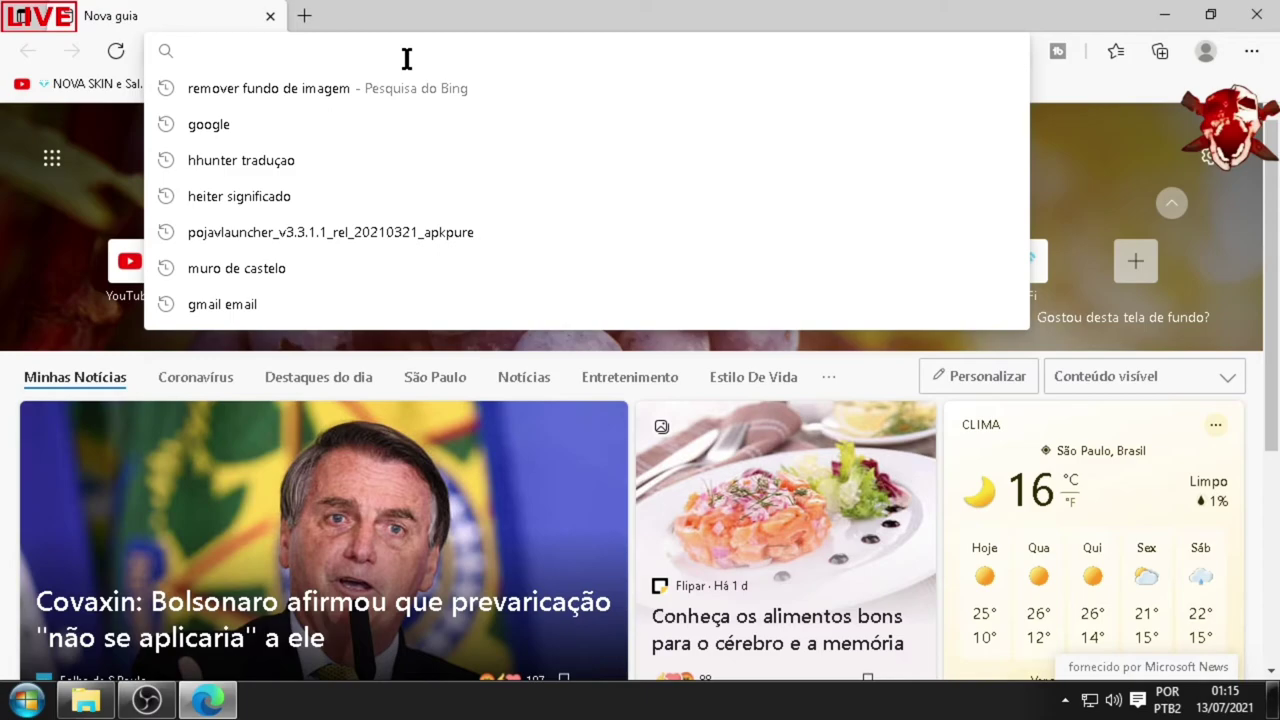
text(netcombo)
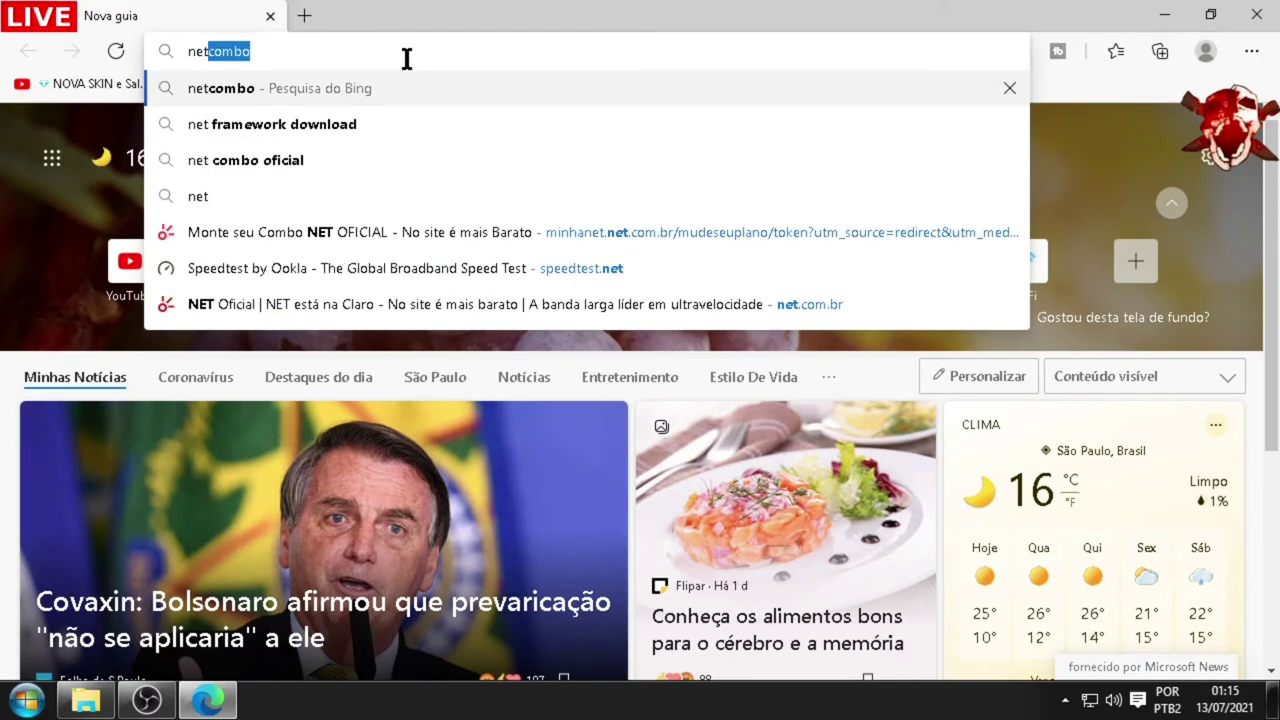
click(300, 124)
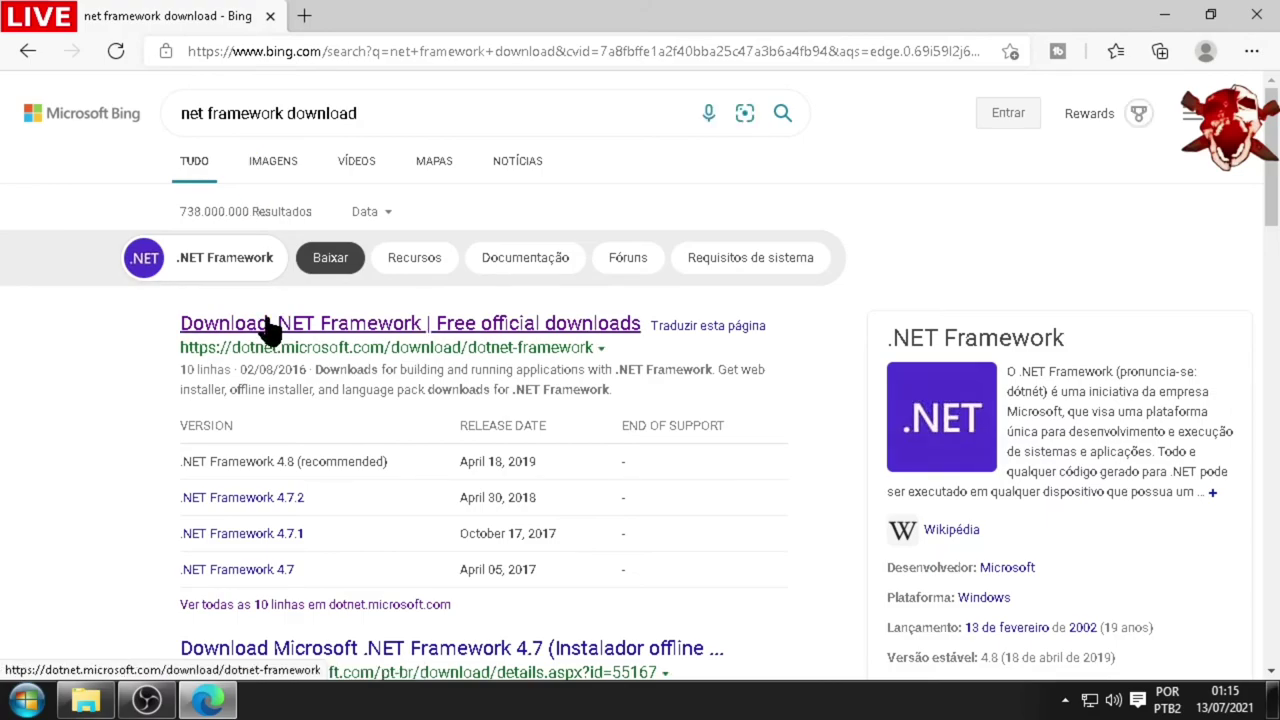
click(351, 334)
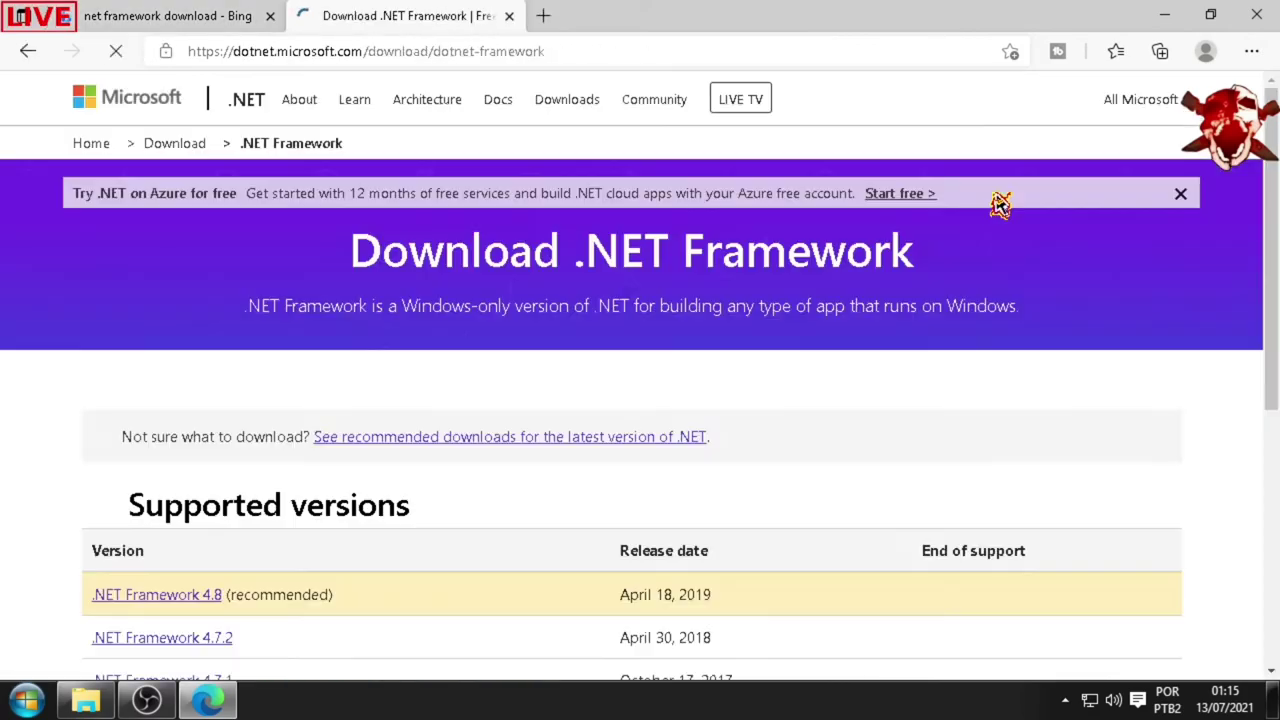
Examine the .NET Framework 4.6.1 download page, then return to the supported versions list and highlight the 4.6.1 entry
scroll(960, 537, down, 2)
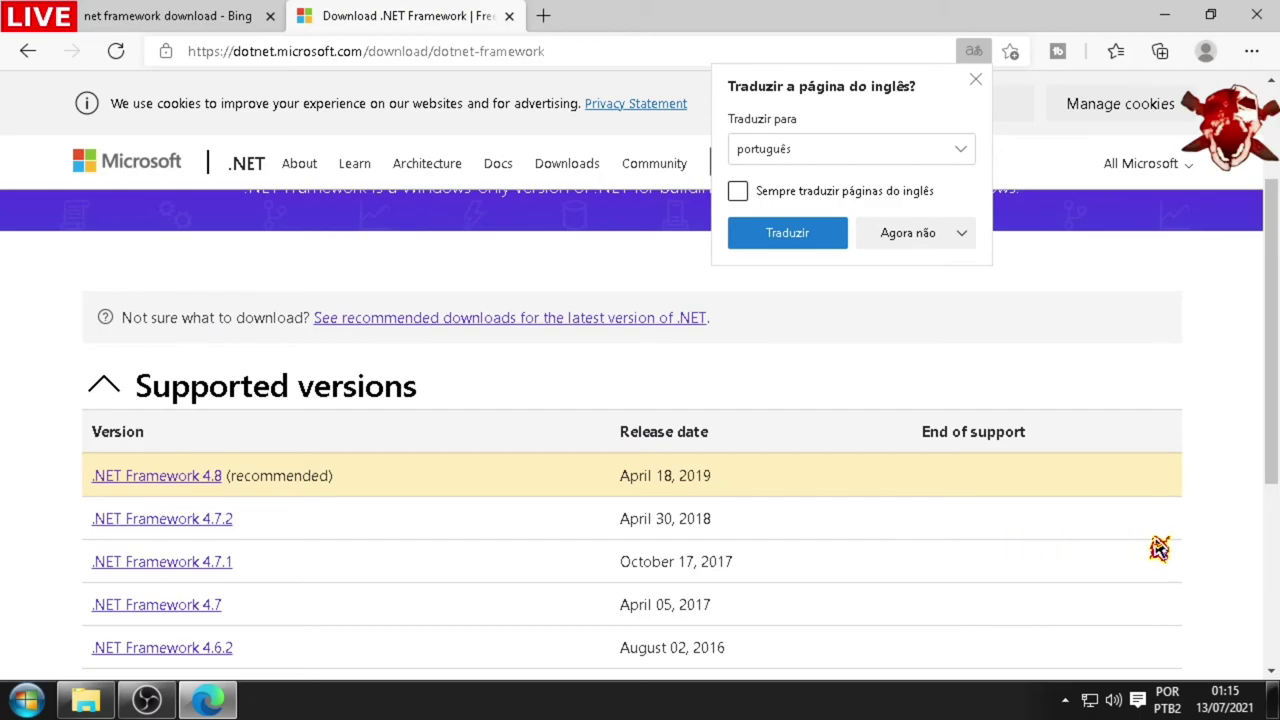
scroll(1149, 545, down, 2)
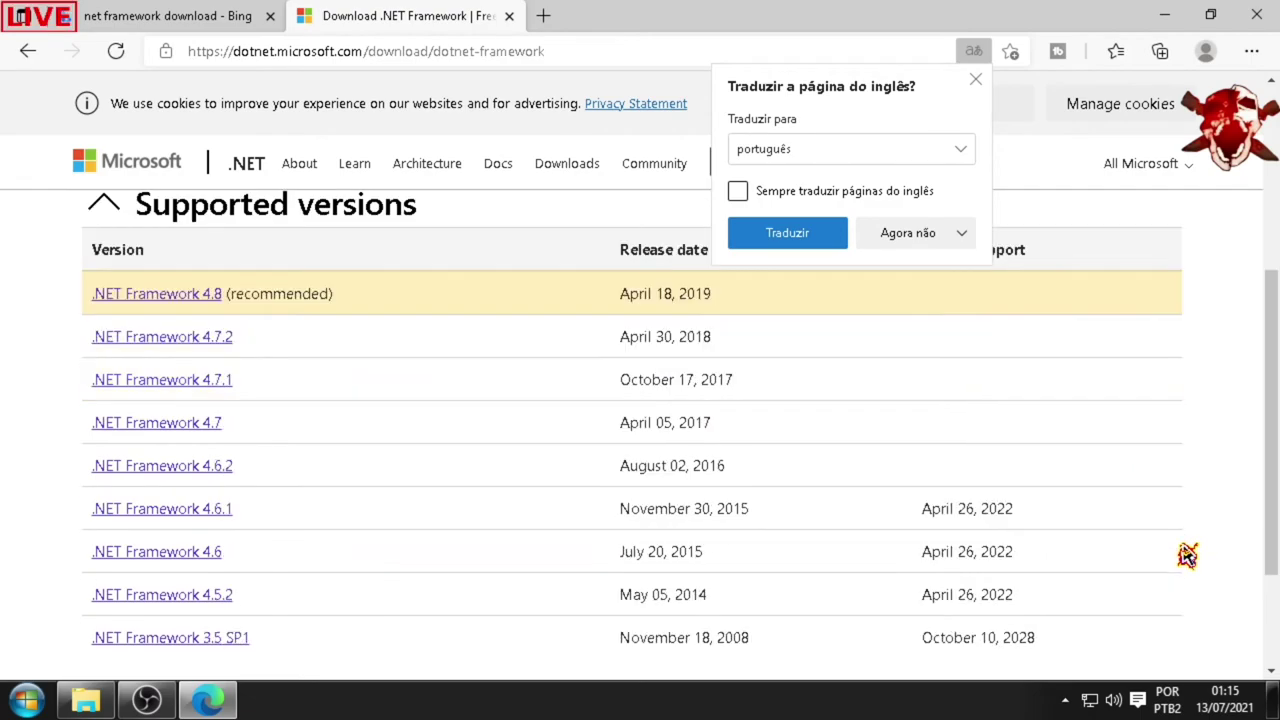
click(215, 515)
drag(275, 553, 426, 535)
scroll(855, 596, down, 2)
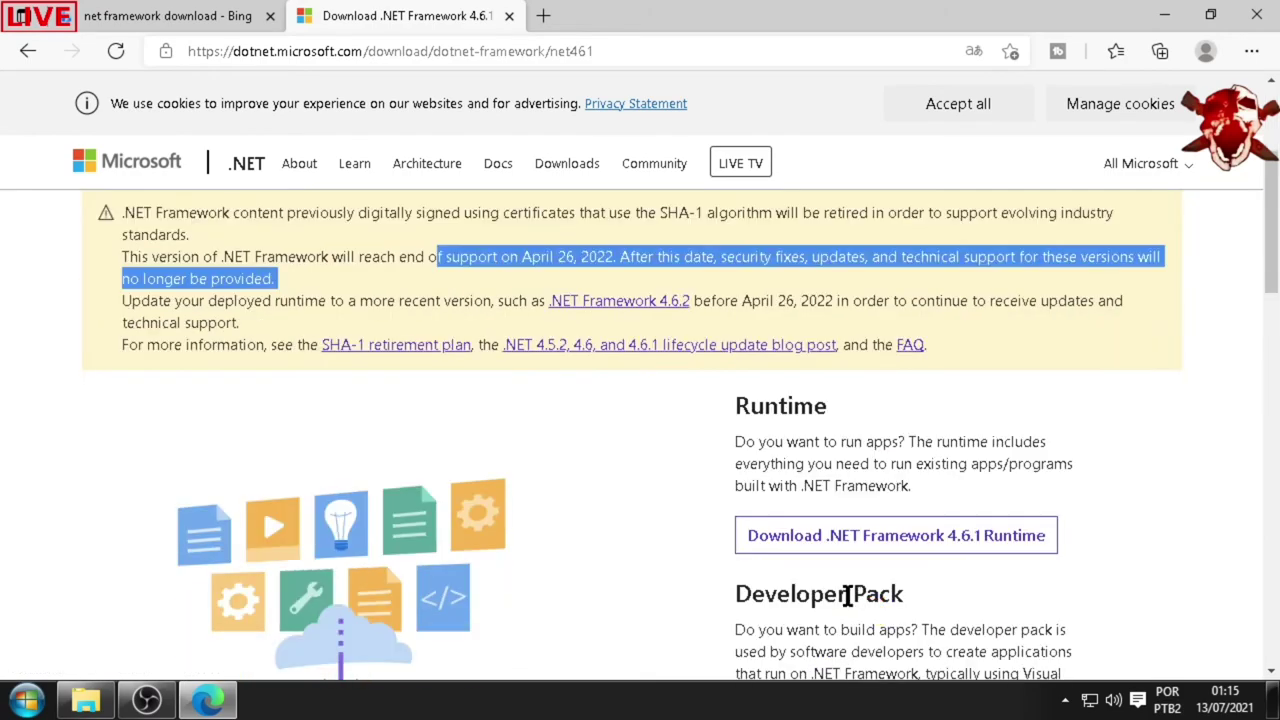
scroll(855, 596, up, 2)
click(30, 53)
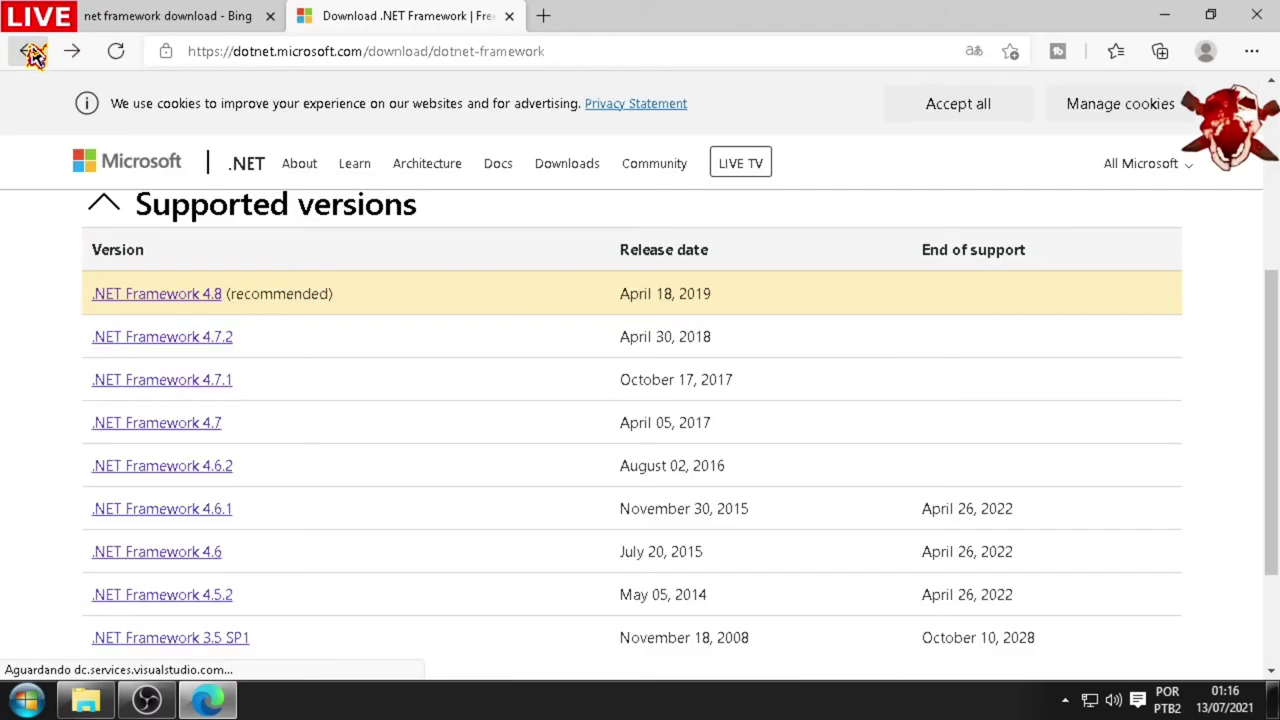
drag(271, 518, 135, 517)
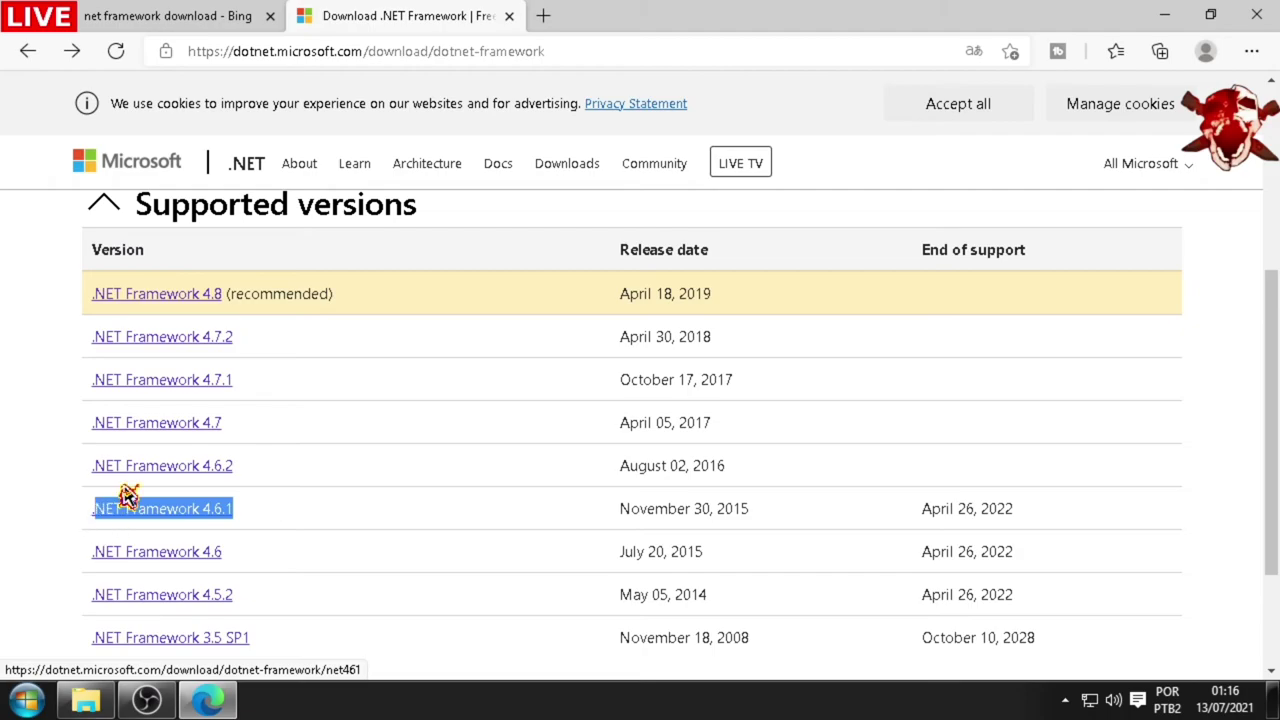
Switch to File Explorer and extract the QuickCpuSetup64 archive directly into the DOWLOAD 2 folder
click(85, 705)
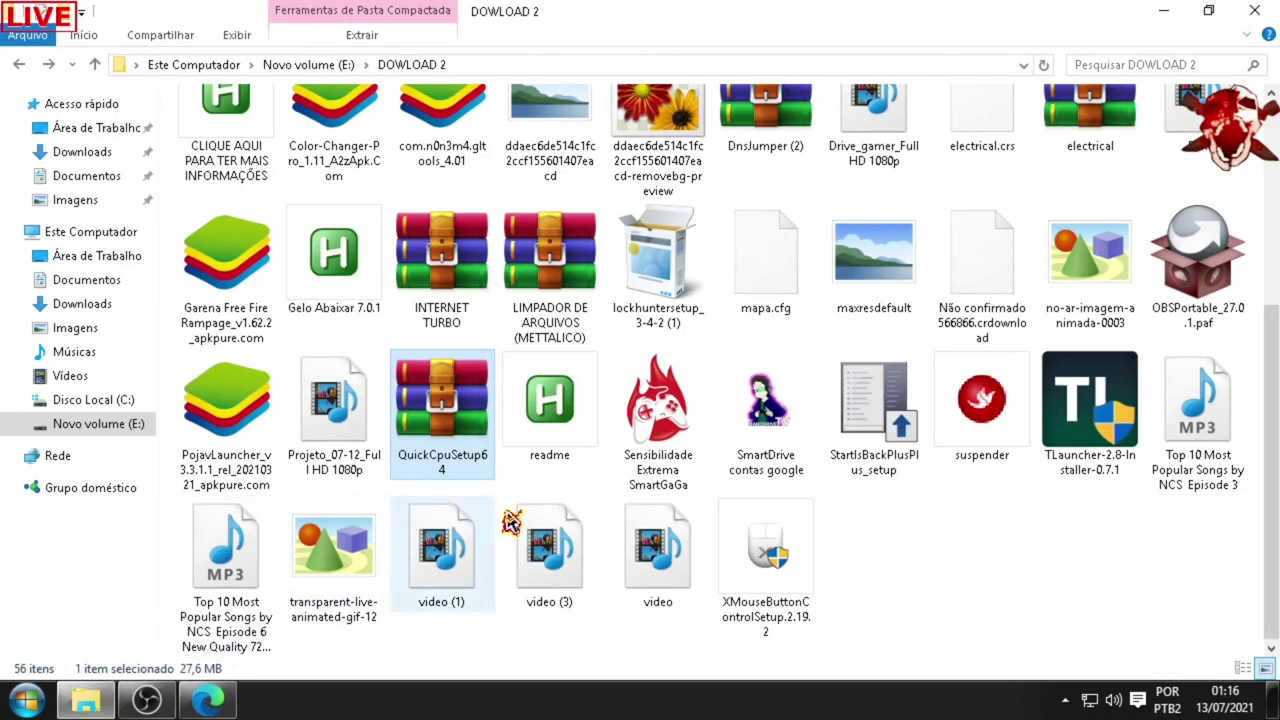
scroll(1037, 422, up, 3)
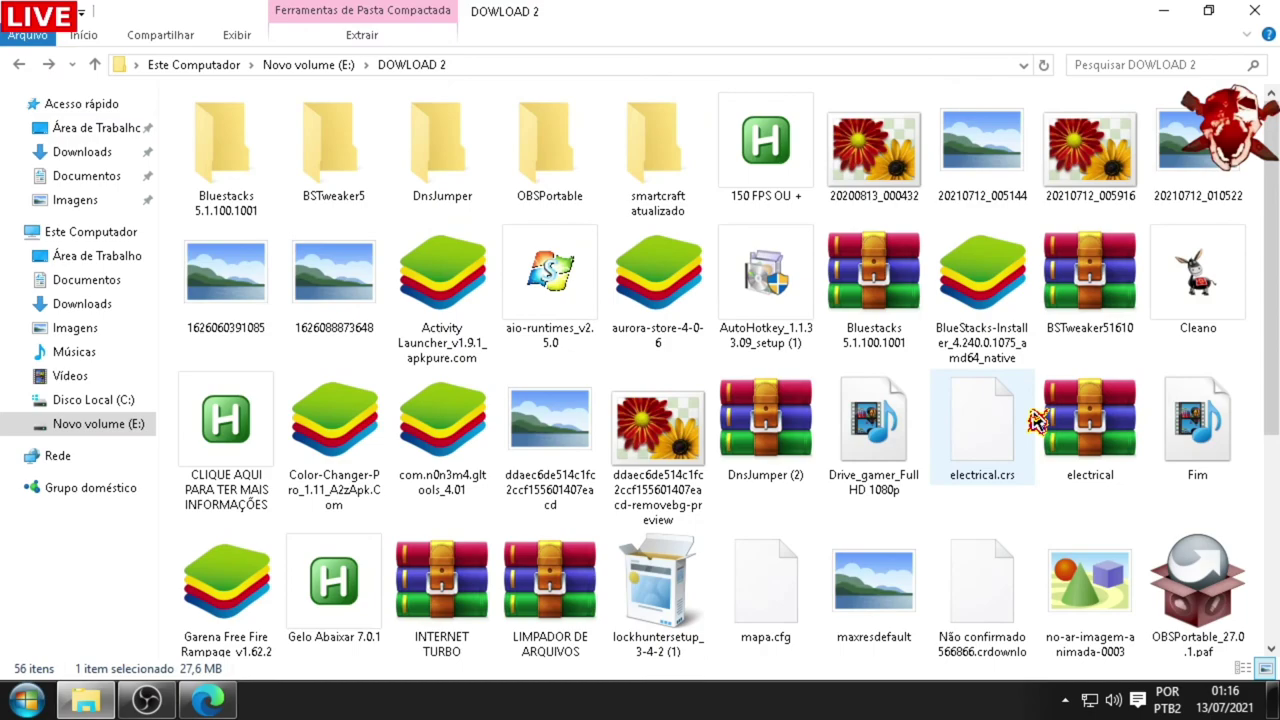
scroll(1037, 422, down, 2)
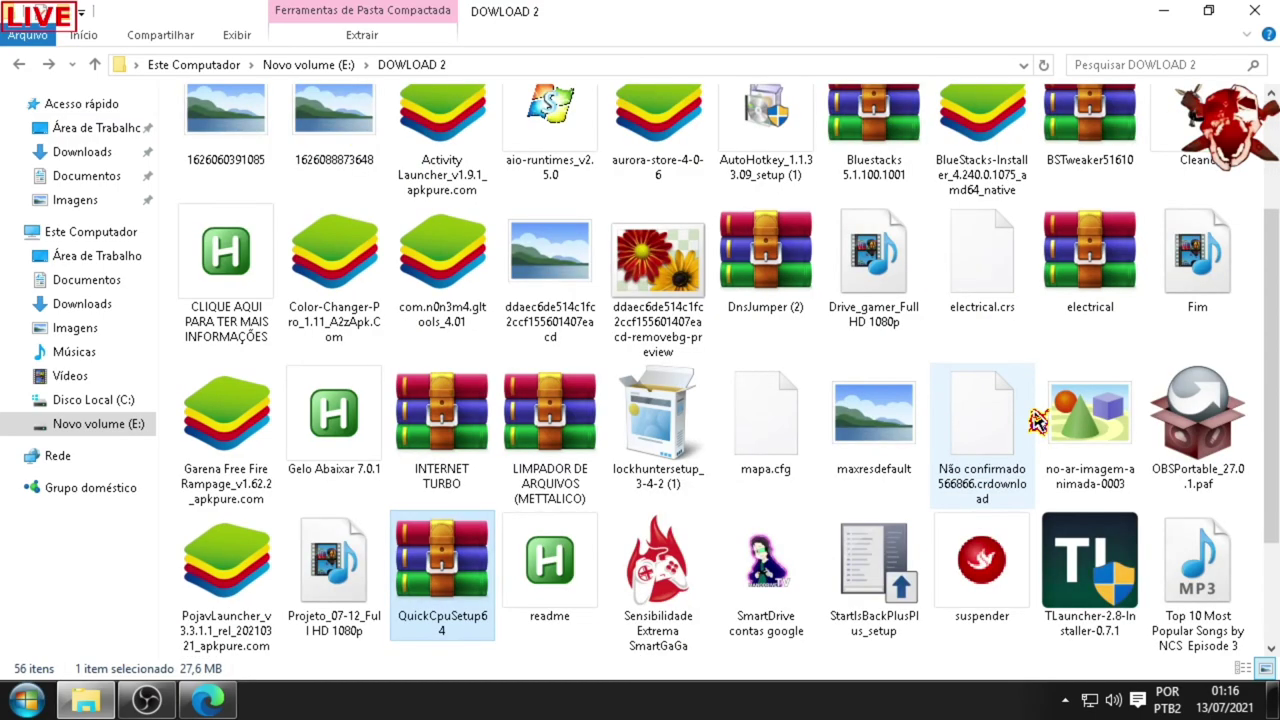
scroll(757, 316, down, 2)
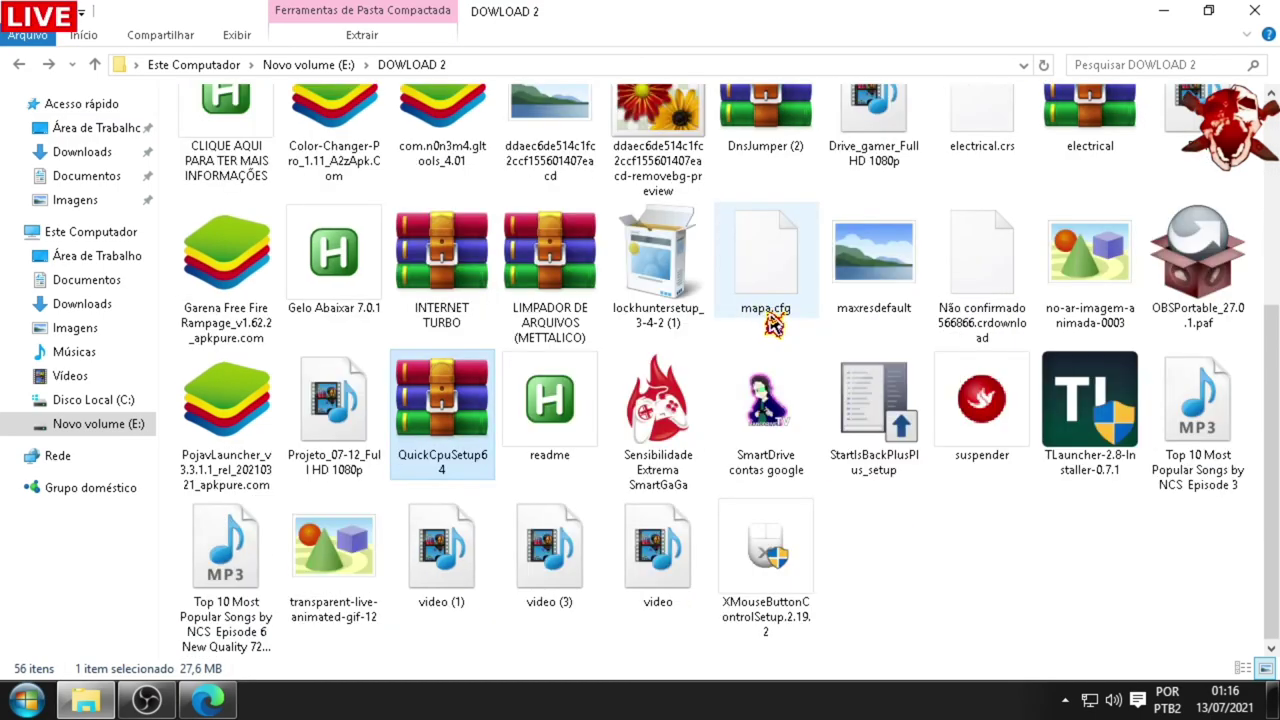
right_click(436, 412)
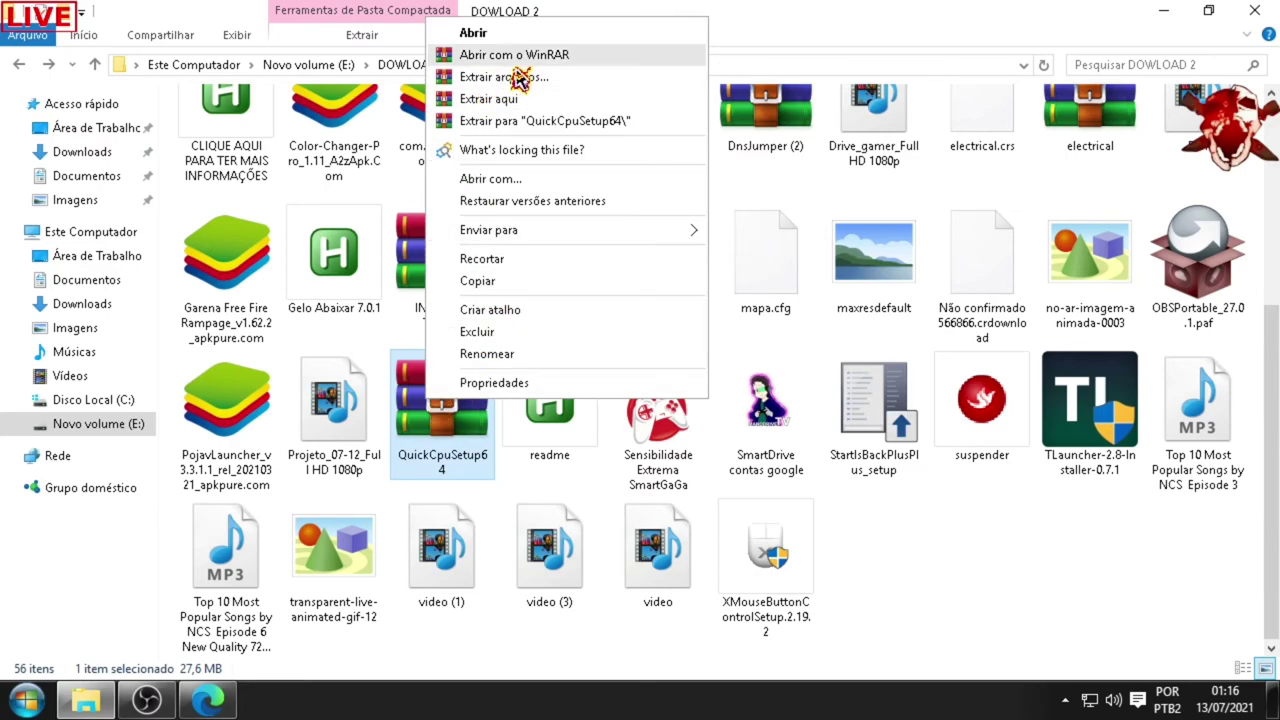
click(522, 101)
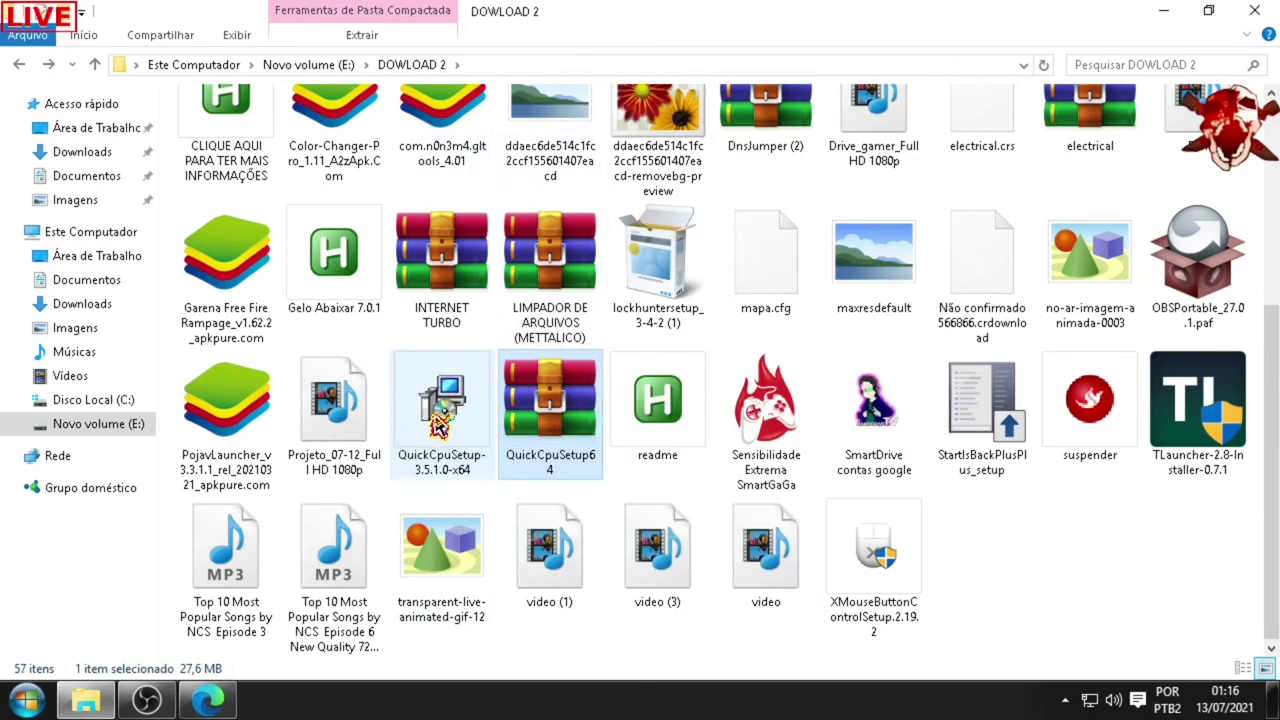
Run the QuickCpuSetup-3.5.1.0-x64 installer as far as its change, repair or remove options, and cancel the setup
double_click(440, 420)
click(742, 506)
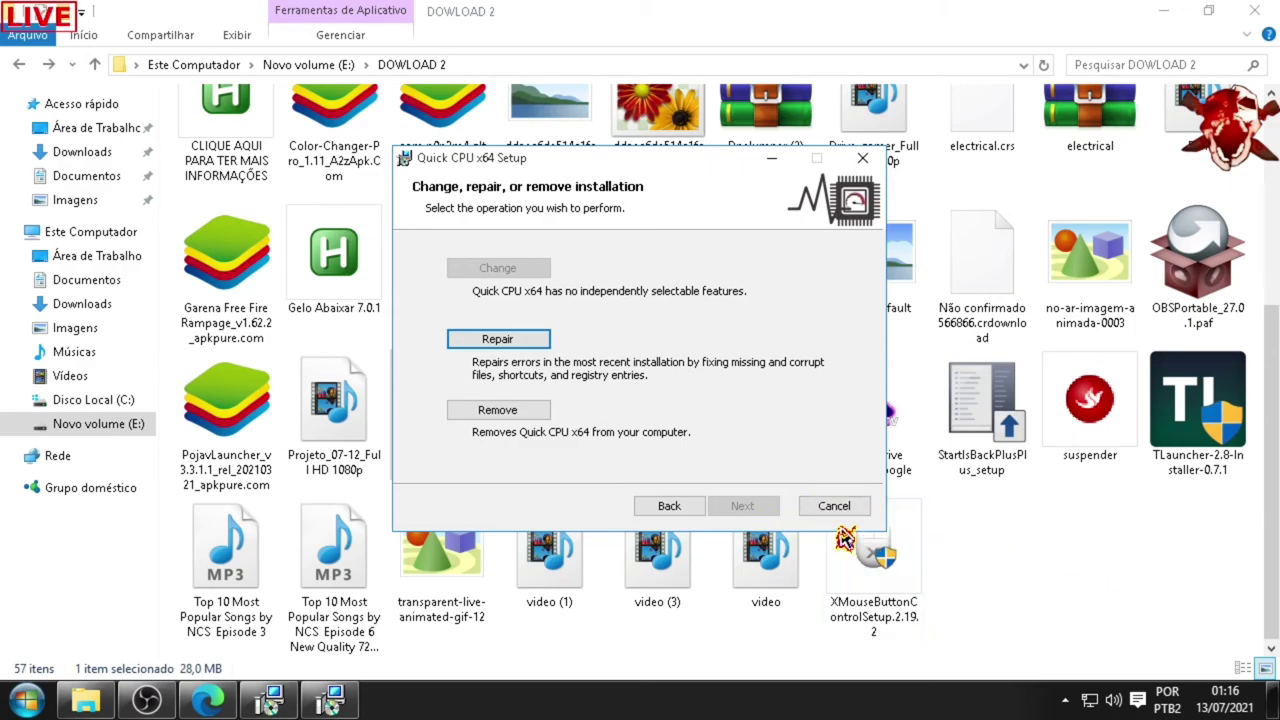
click(846, 508)
click(599, 381)
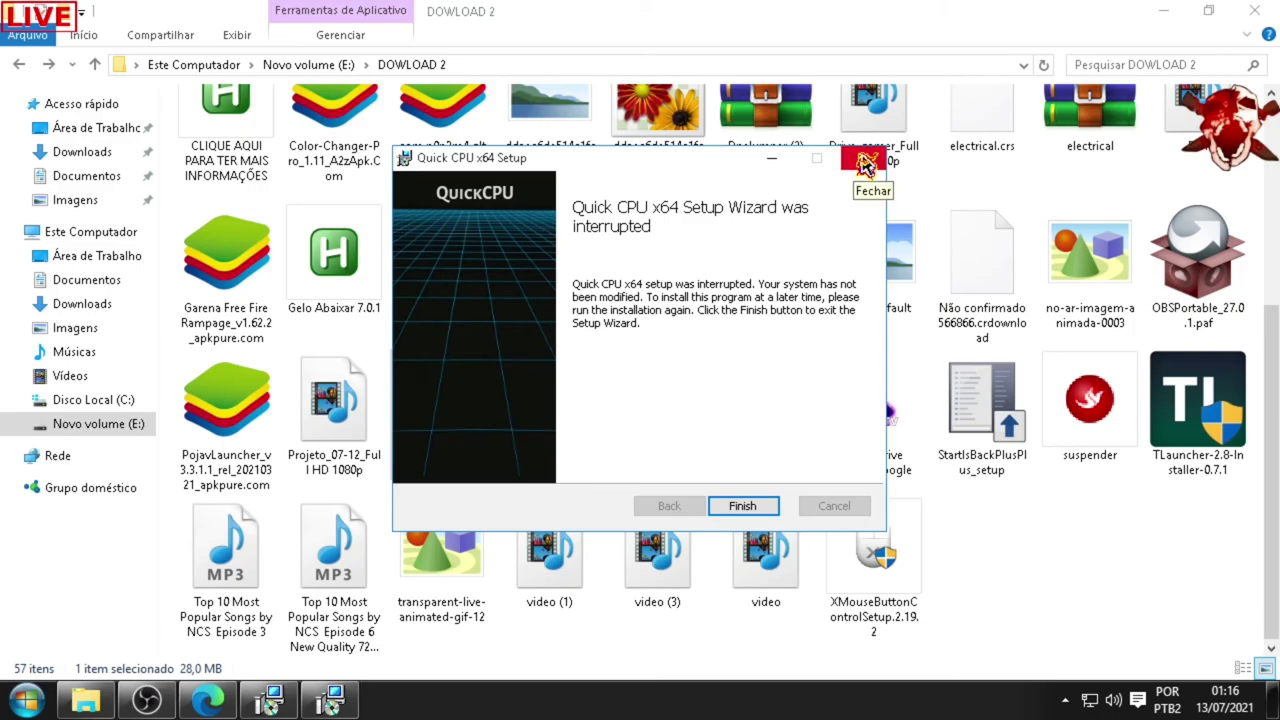
click(866, 163)
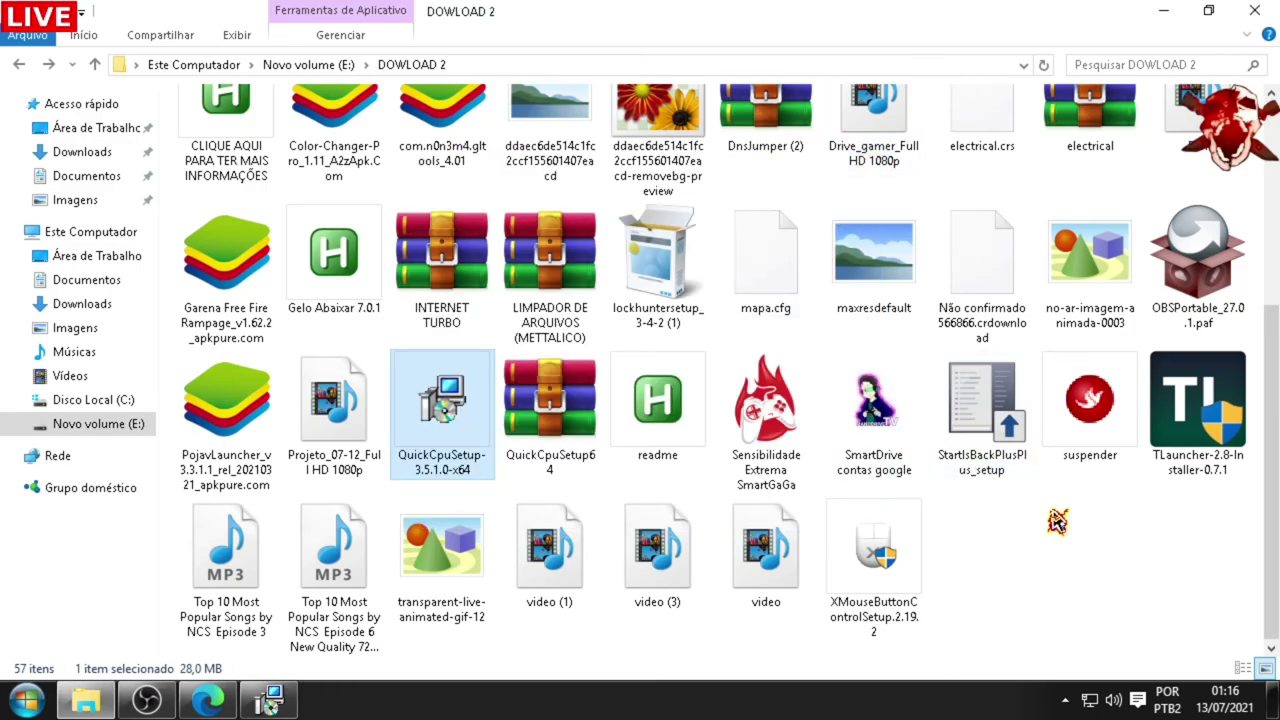
Delete the extracted QuickCpuSetup-3.5.1.0-x64 installer and the QuickCpuSetup64 archive from the DOWLOAD 2 folder
scroll(1172, 578, up, 3)
scroll(1172, 578, down, 3)
scroll(1098, 575, up, 3)
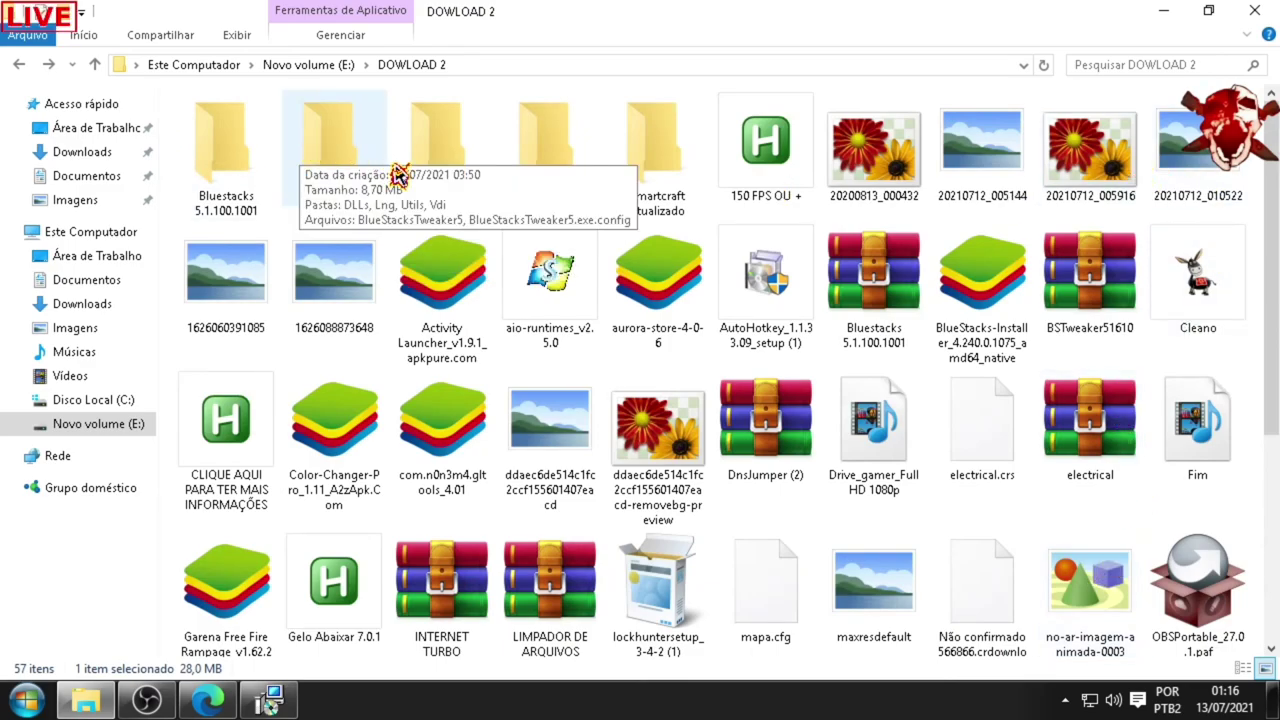
scroll(521, 215, down, 2)
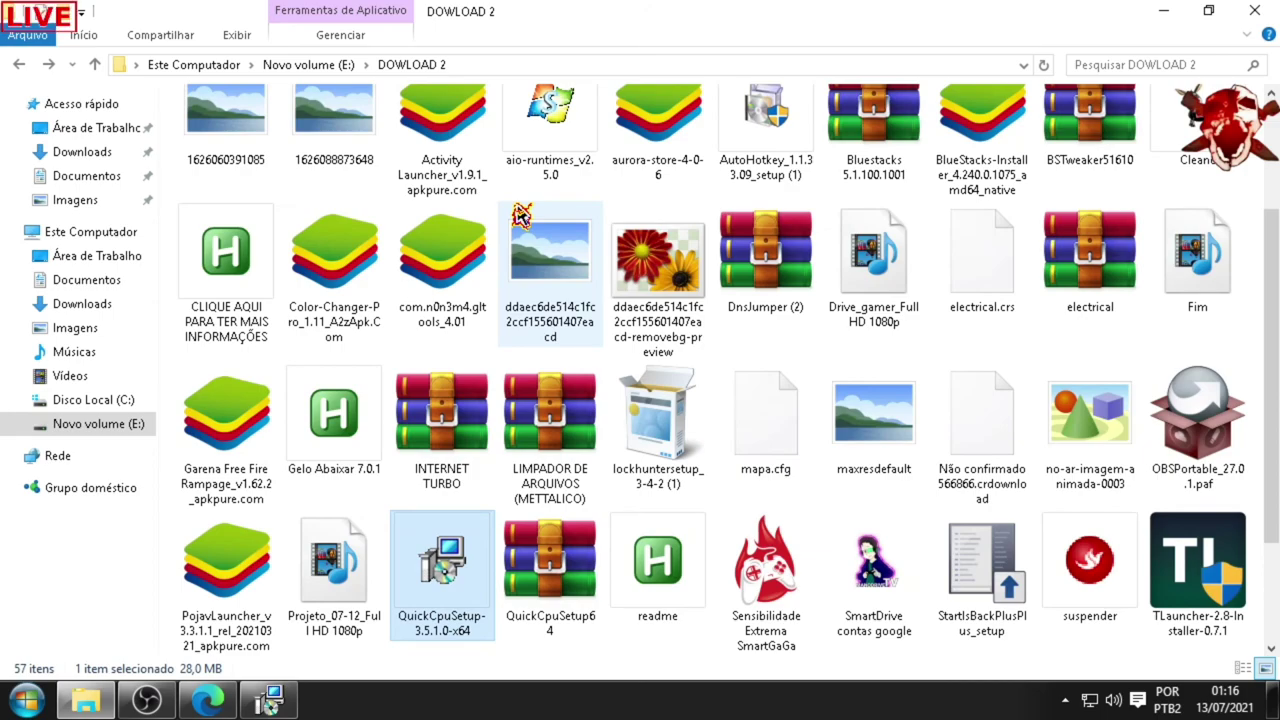
scroll(521, 215, down, 2)
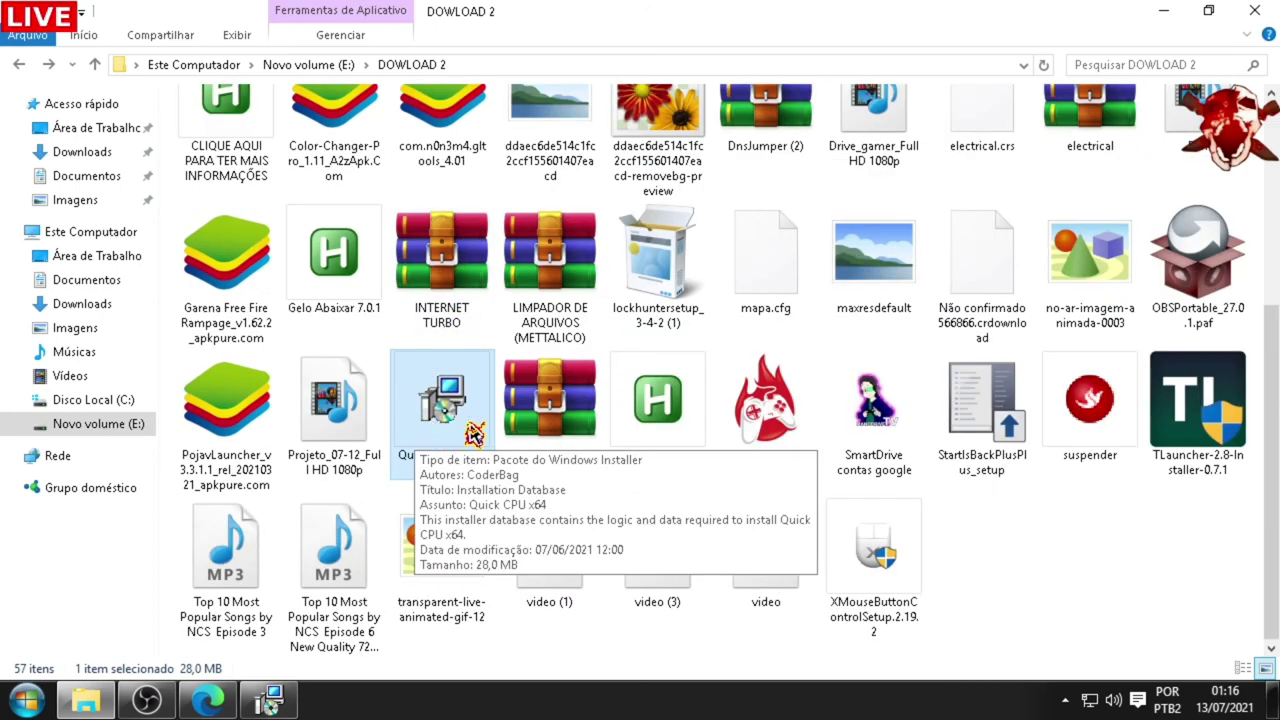
right_click(470, 432)
click(560, 616)
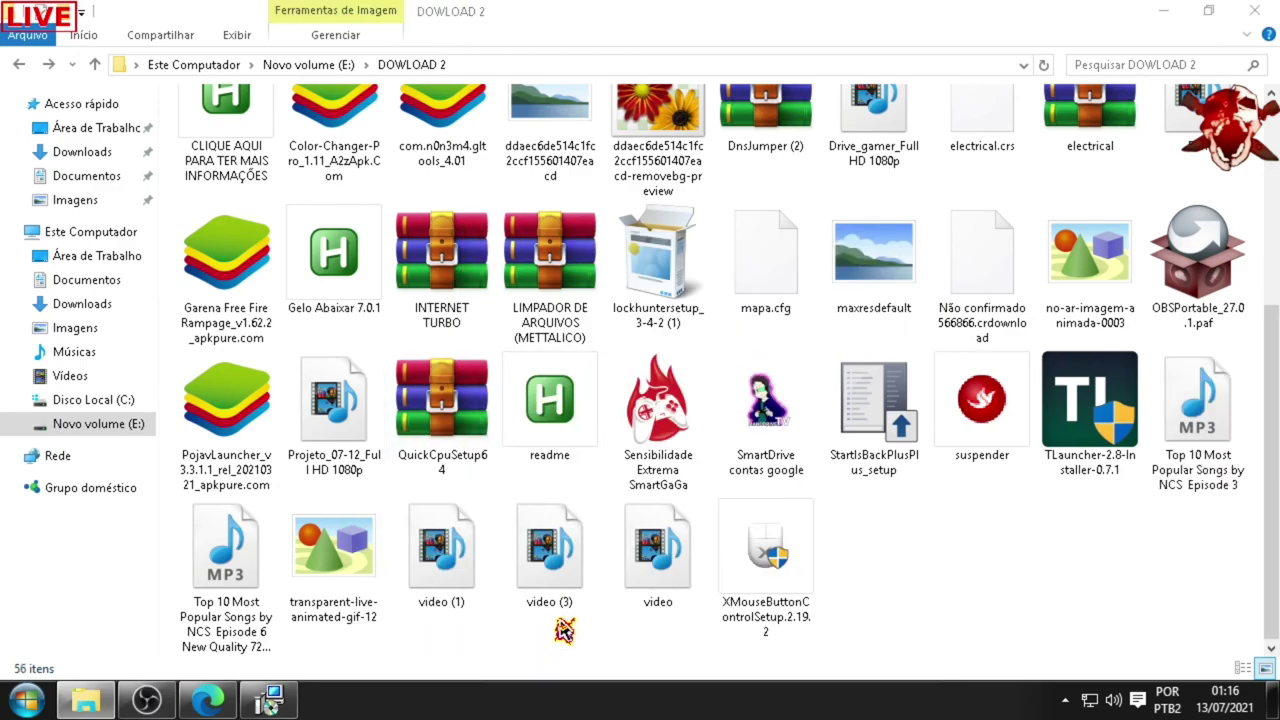
click(470, 428)
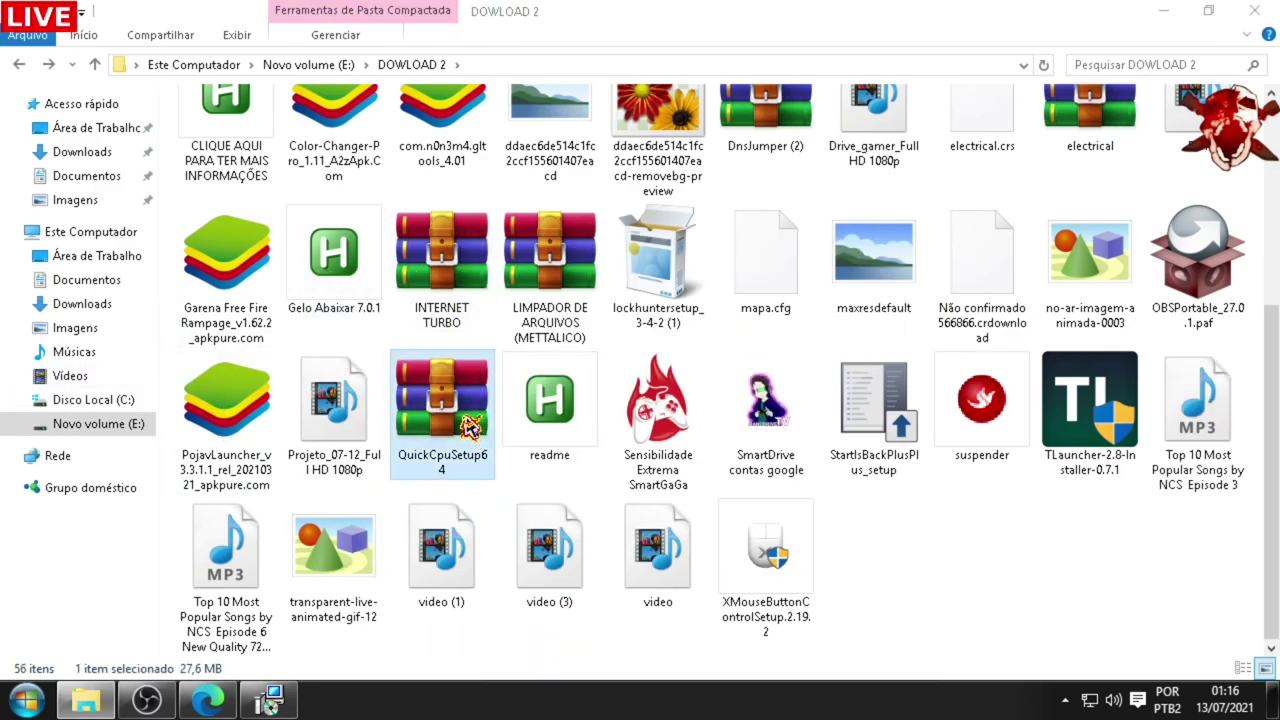
right_click(470, 428)
click(532, 342)
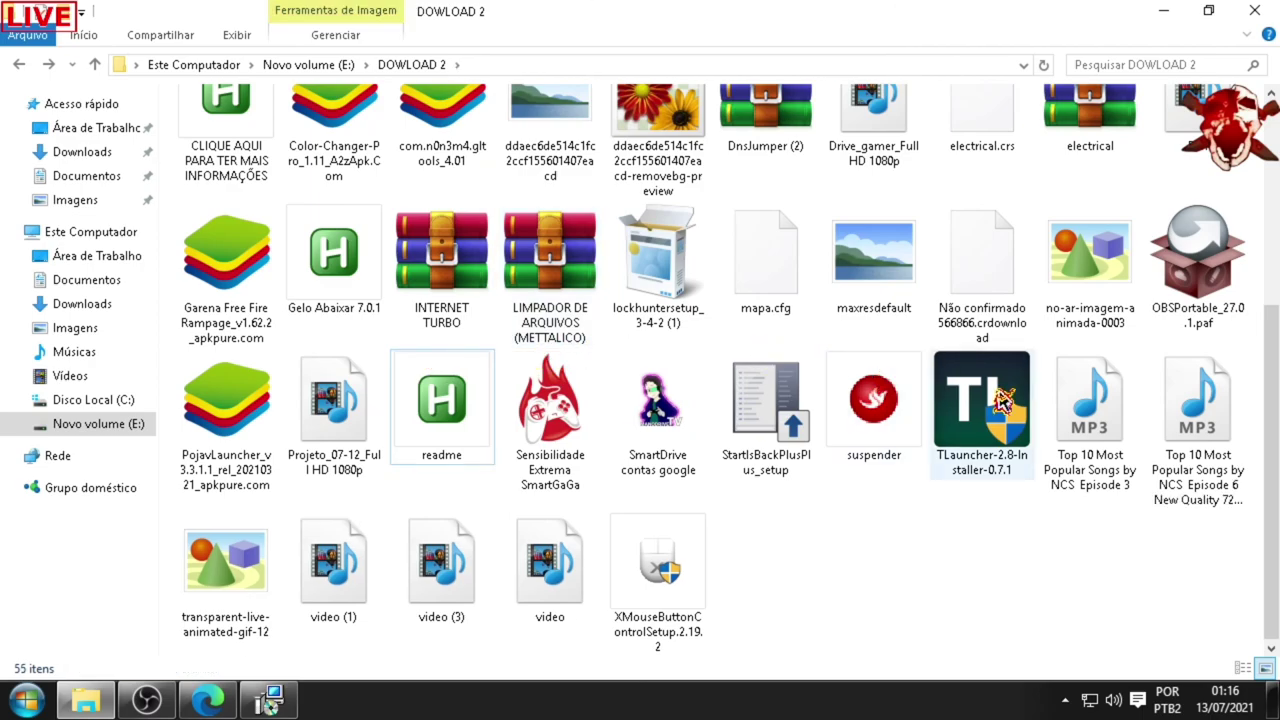
Close the DOWLOAD 2 folder window, and cancel and exit the remaining Quick CPU x64 Setup wizard
scroll(1028, 447, up, 3)
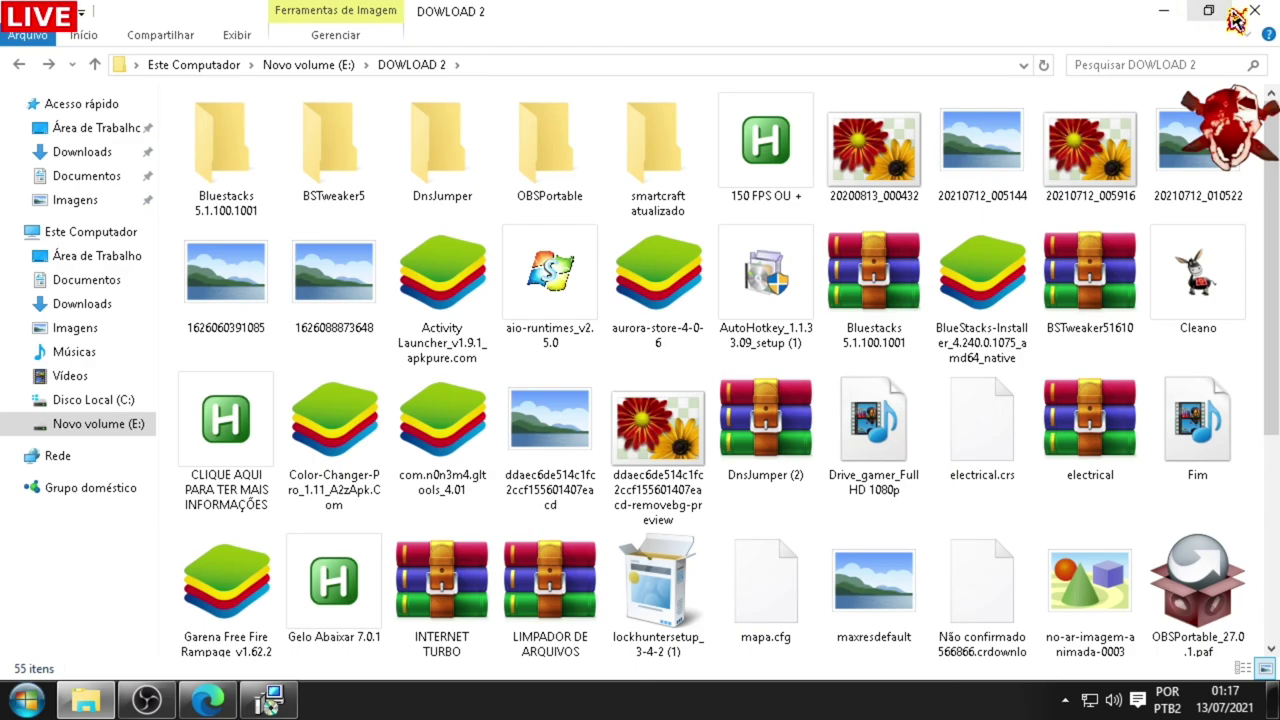
click(1261, 12)
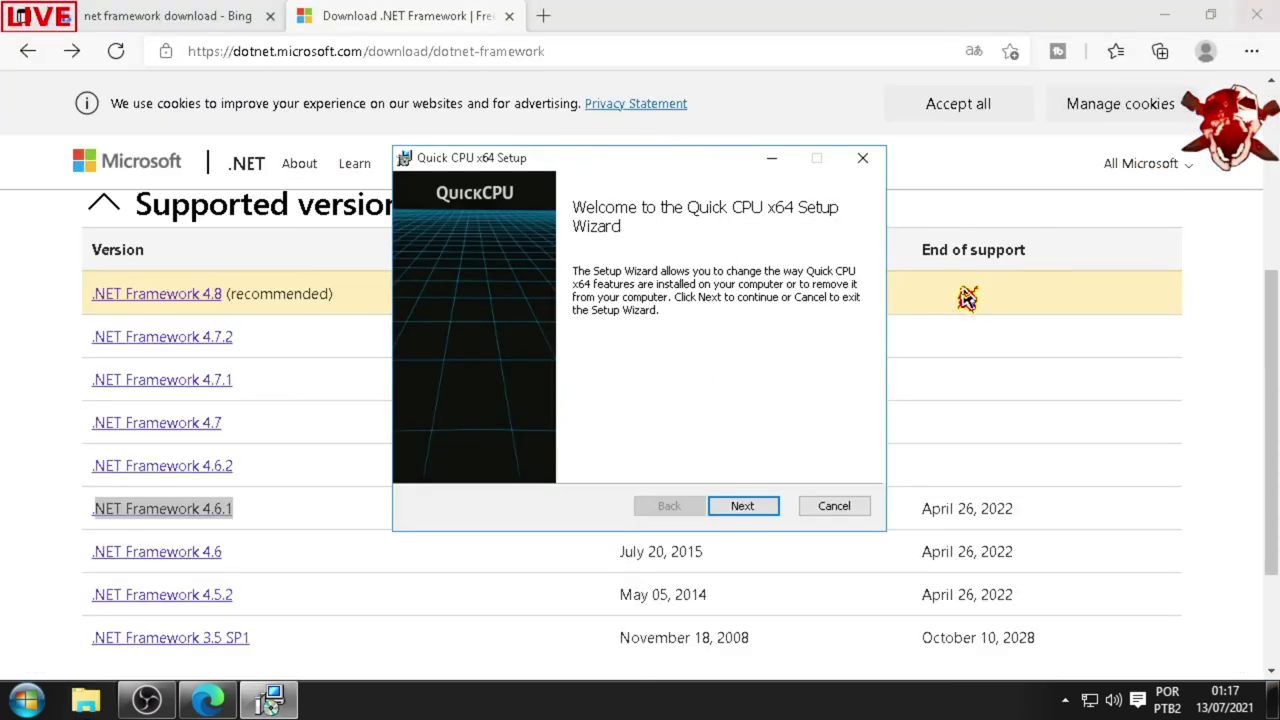
click(862, 157)
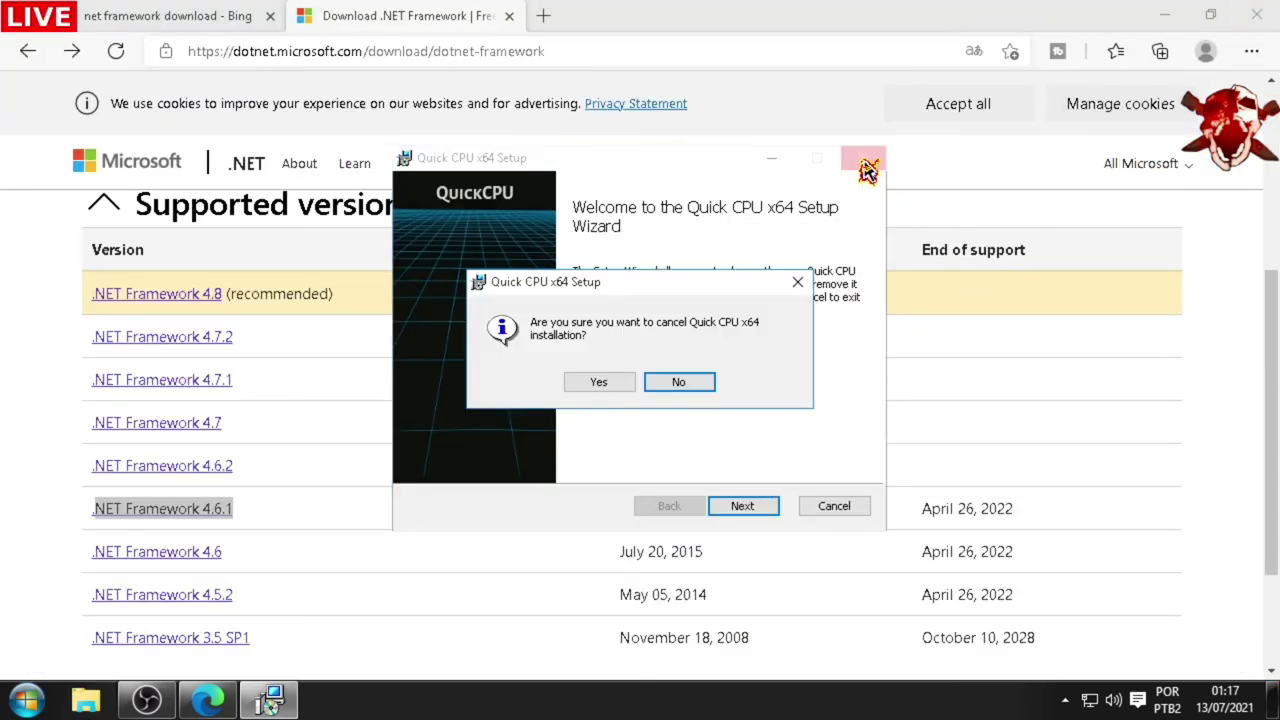
click(595, 383)
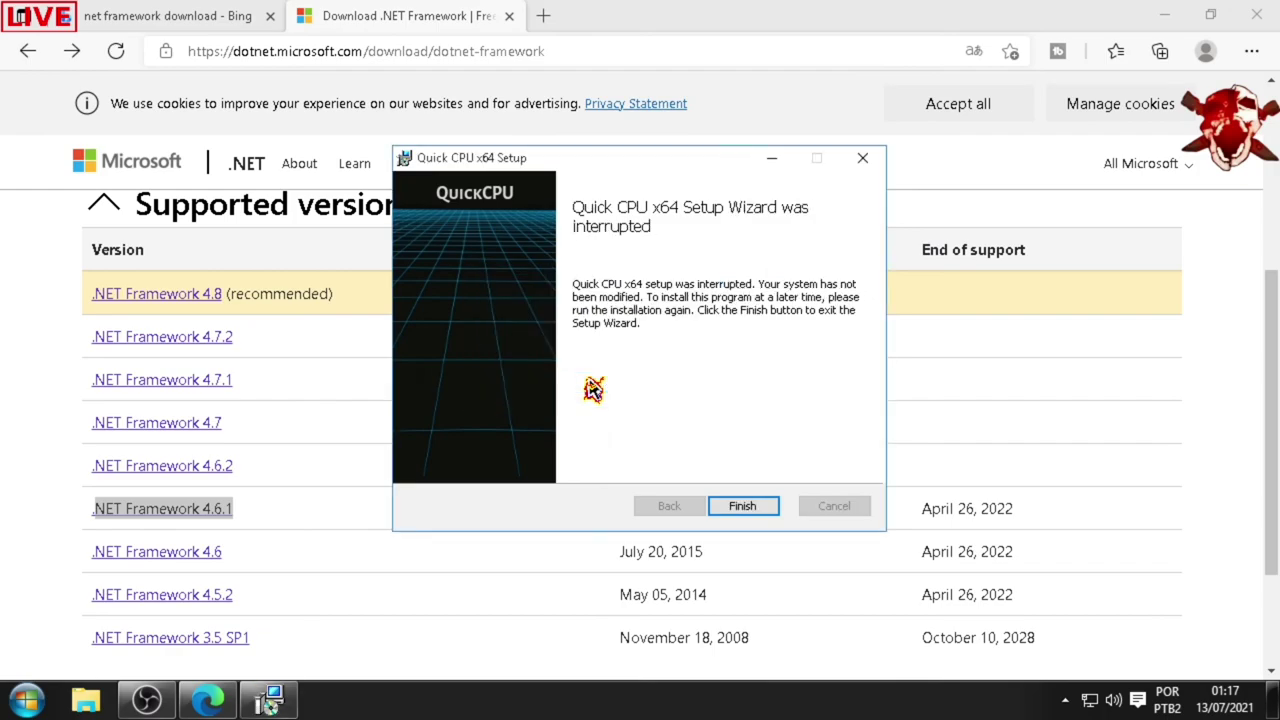
click(772, 511)
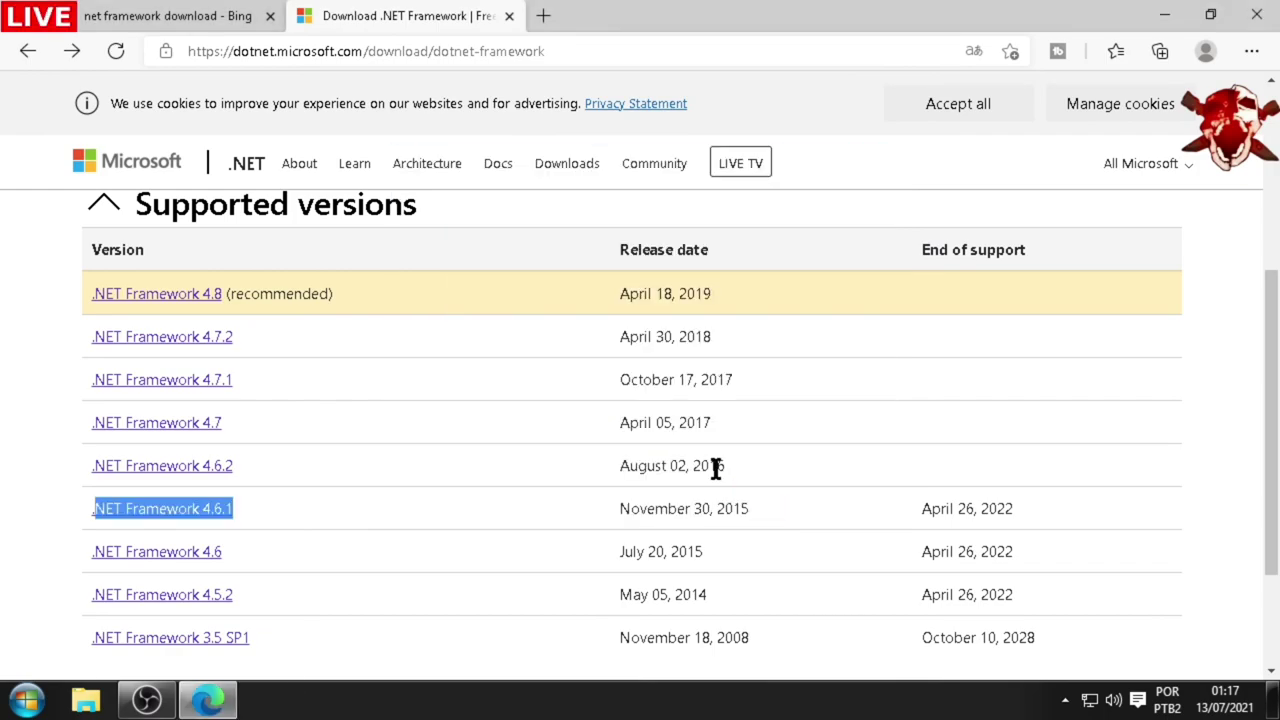